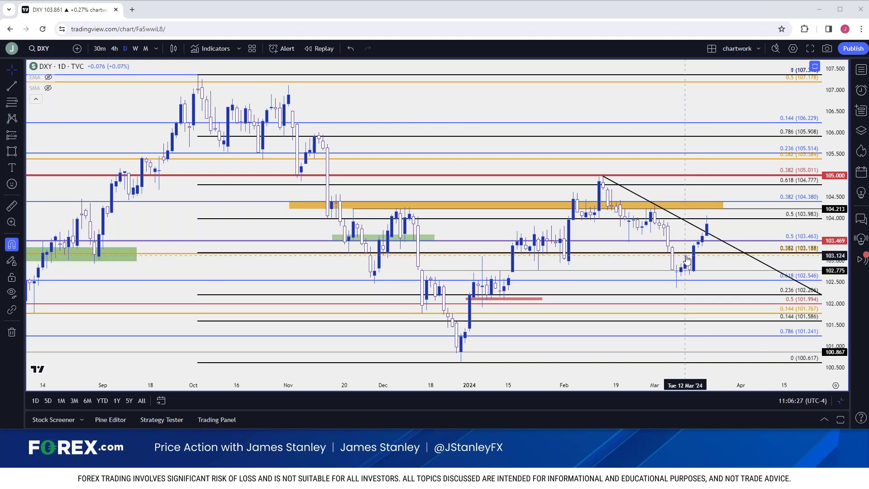
Compare the U.S. Dollar Index on the daily and weekly intervals, examining the descending trendline and the March 2024 daily candles.
scroll(656, 264, up, 2)
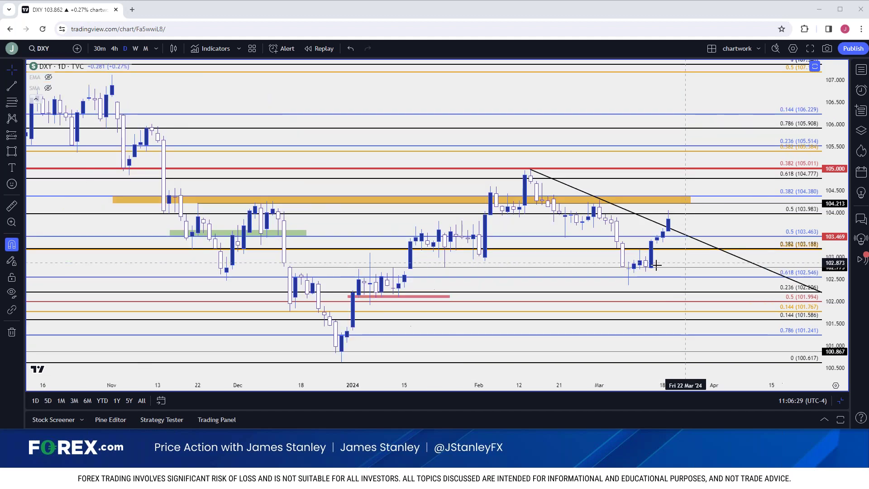
scroll(656, 264, up, 1)
scroll(621, 265, down, 3)
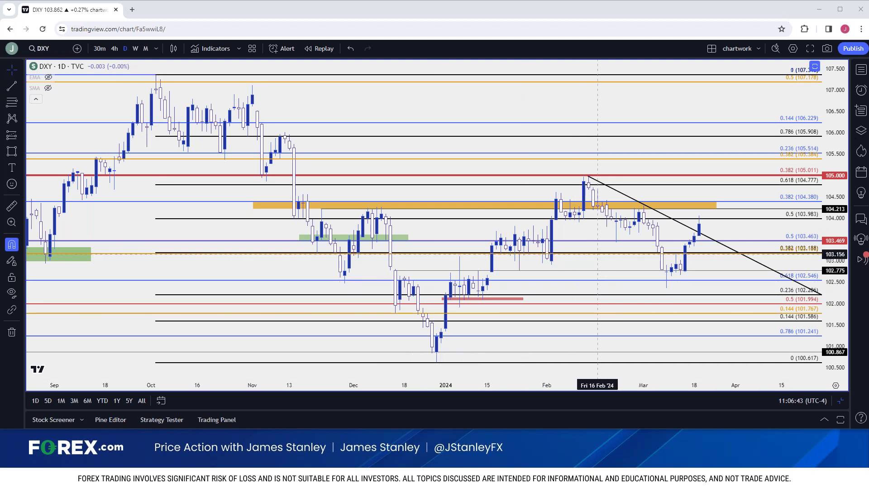
click(135, 48)
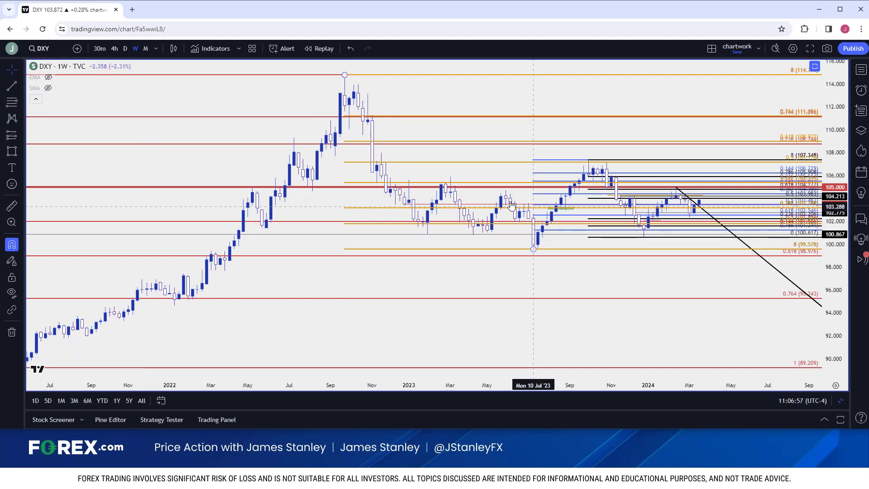
click(125, 51)
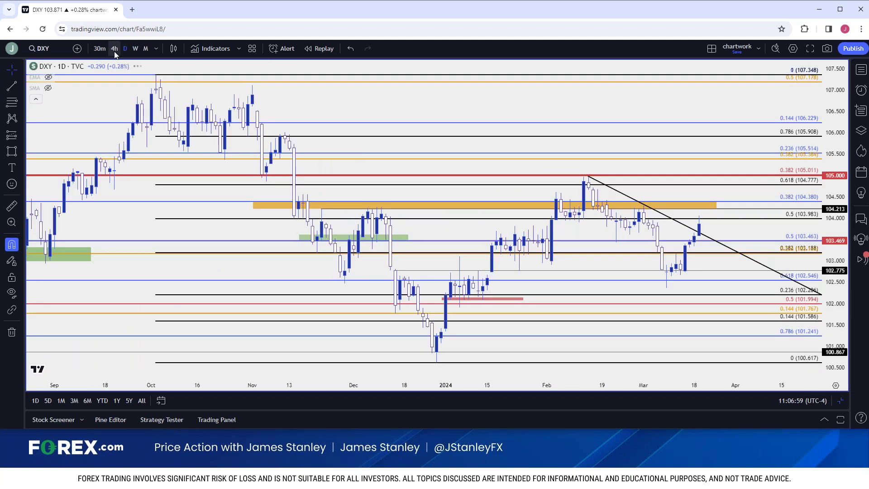
scroll(466, 258, up, 5)
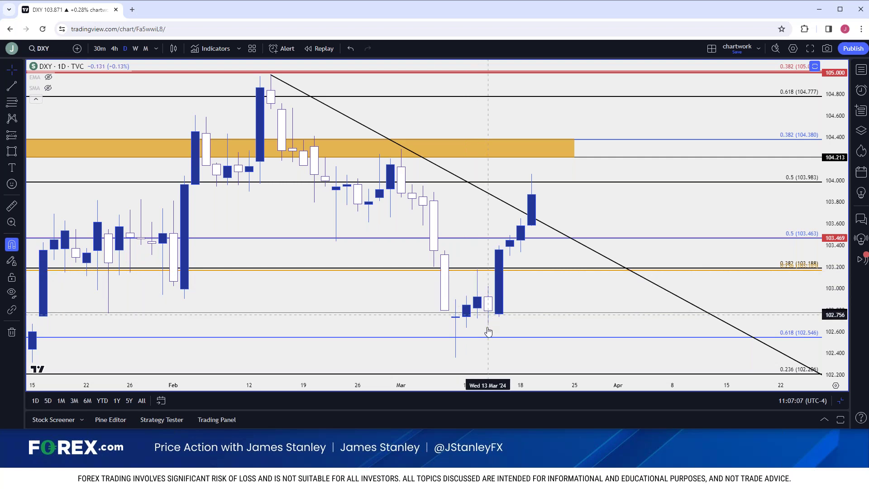
scroll(488, 336, down, 4)
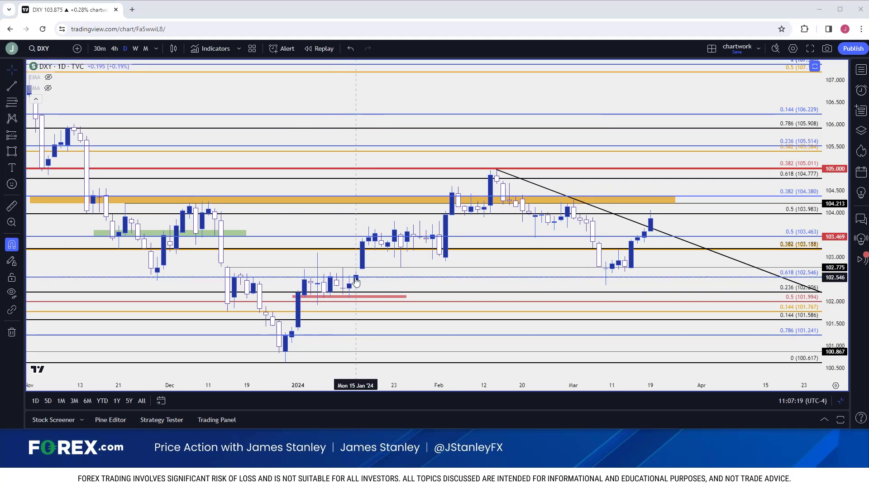
Show the hidden SMA on the daily chart and bring the October 2023 high into view.
click(48, 87)
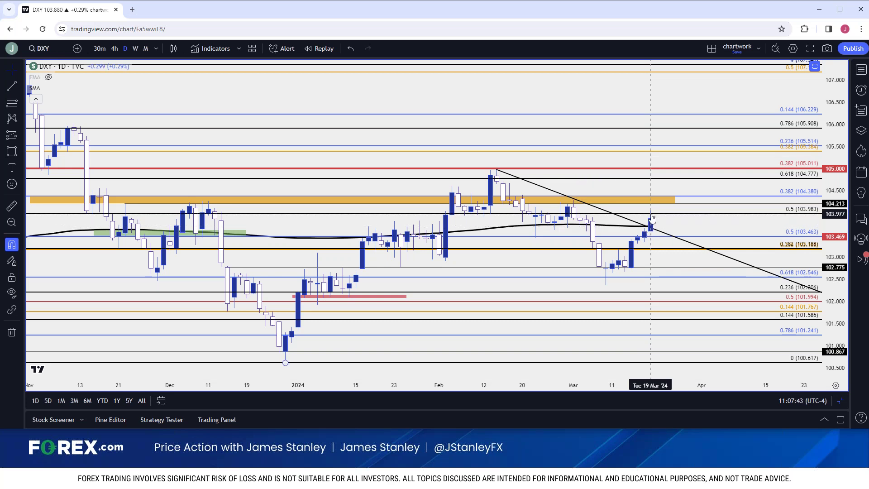
scroll(652, 219, down, 3)
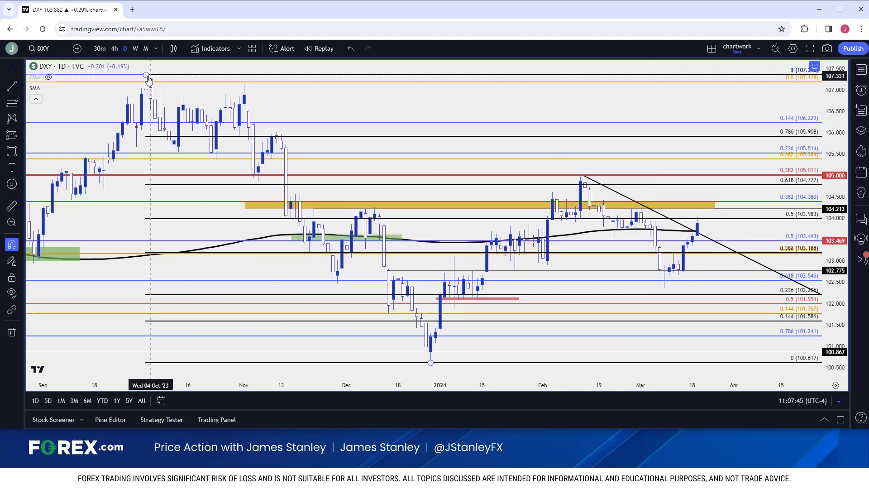
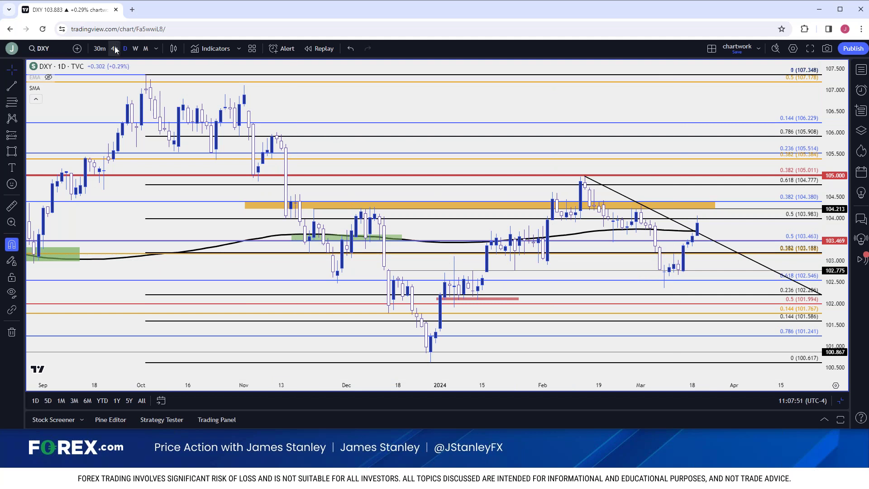
Examine the recent price rise on the 4-hour, 2-hour and 30-minute intervals.
click(114, 50)
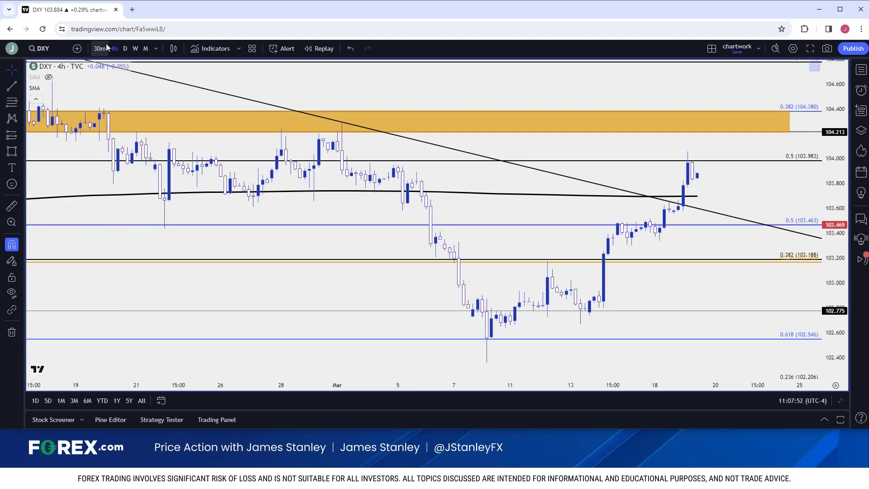
click(156, 48)
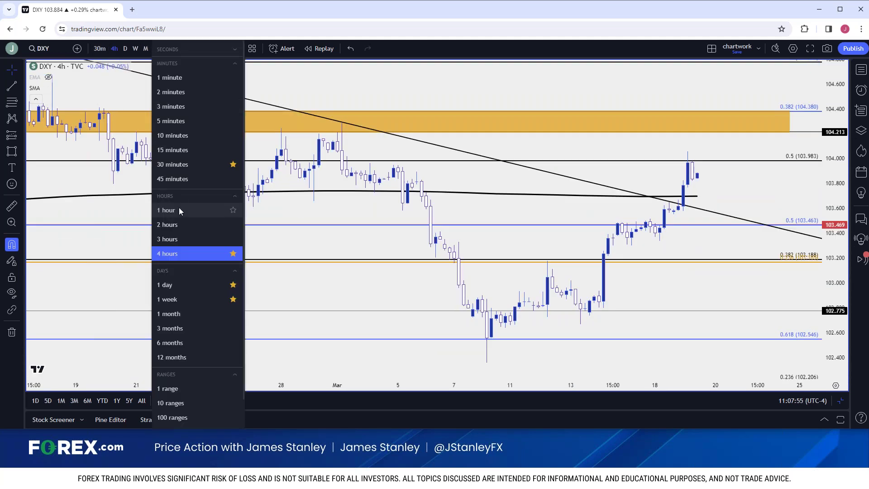
click(177, 224)
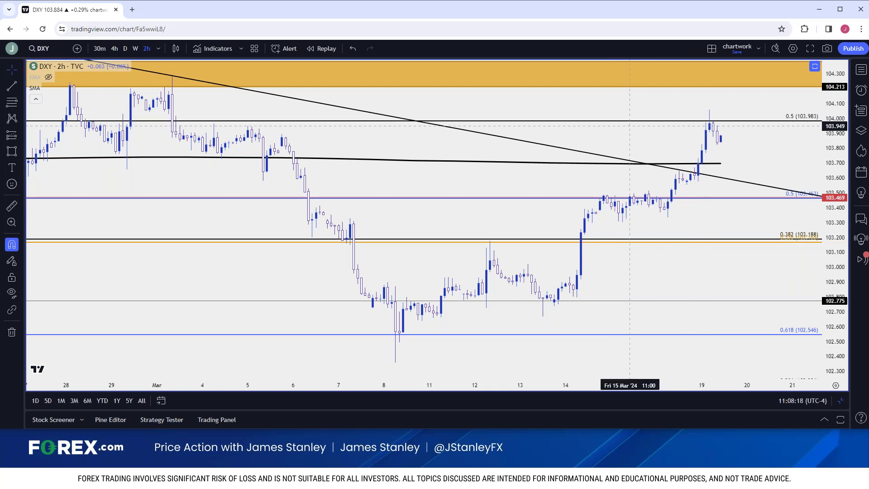
click(100, 48)
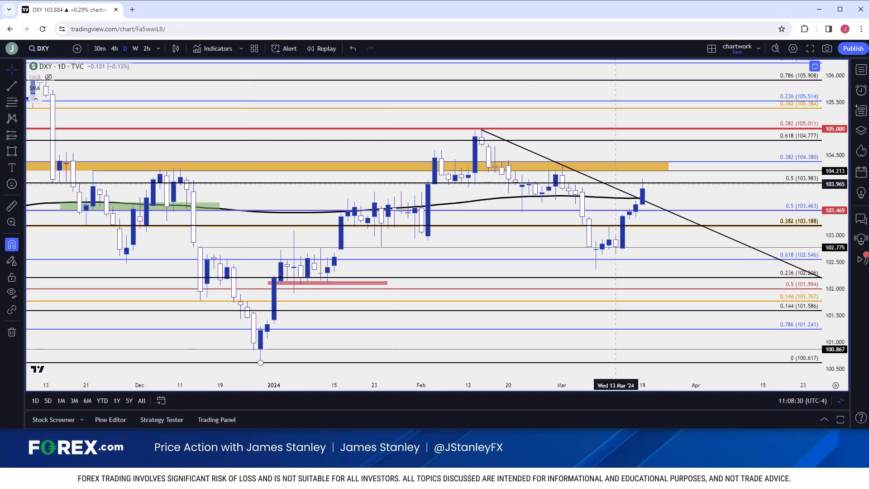
Extend the orange resistance zone below the 104.380 level forward into April 2024 on the daily chart.
drag(668, 175, 821, 171)
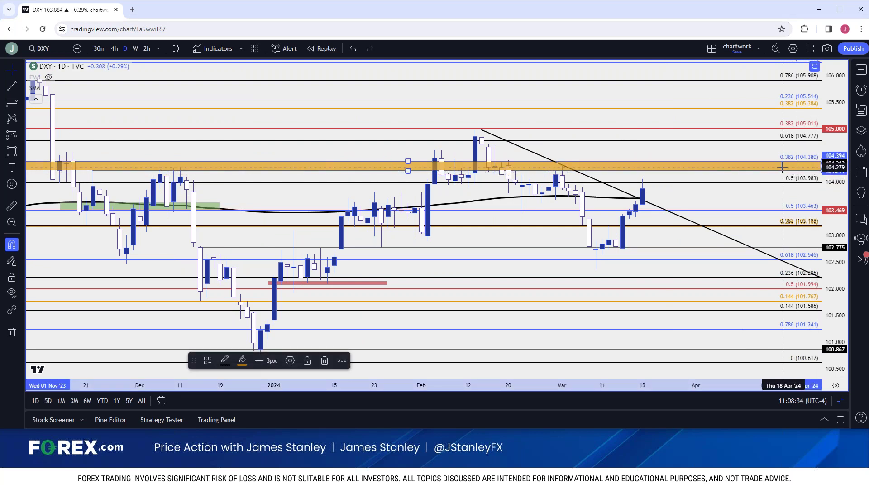
click(694, 146)
scroll(694, 146, down, 2)
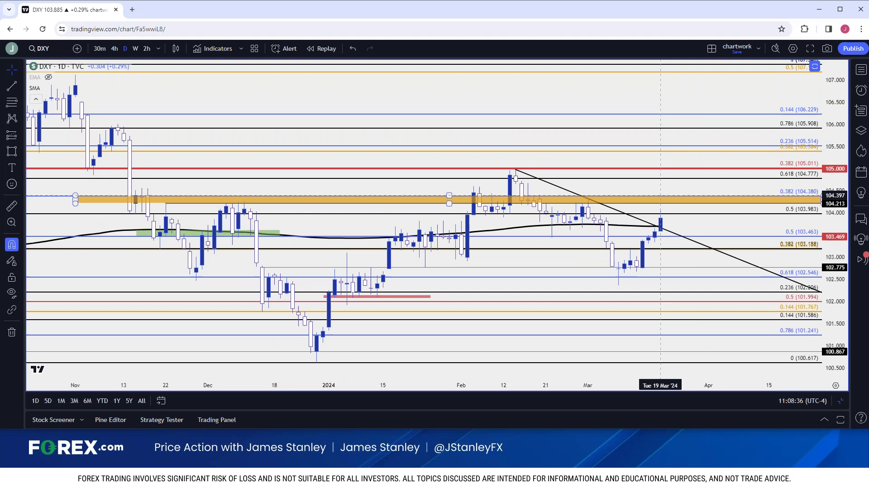
Restore the four-chart layout and maximize the daily U.S. Dollar Index chart with the pink zones and descending trendline.
click(837, 402)
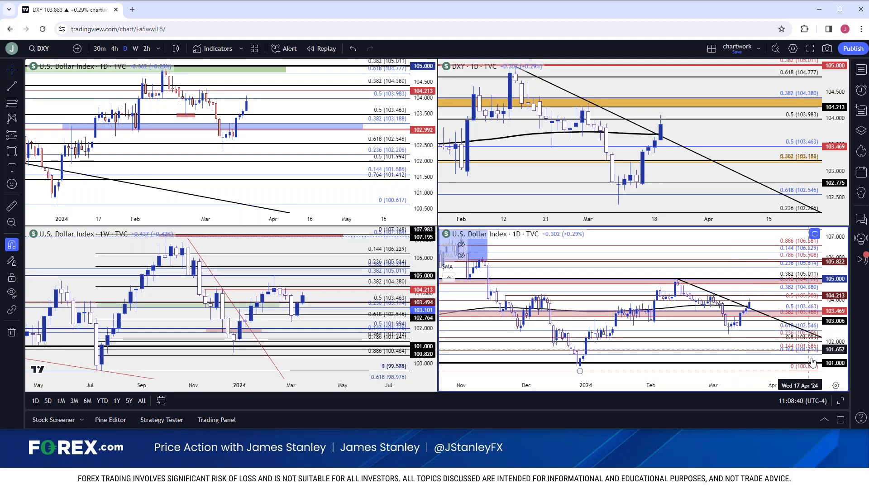
click(841, 400)
scroll(688, 254, up, 1)
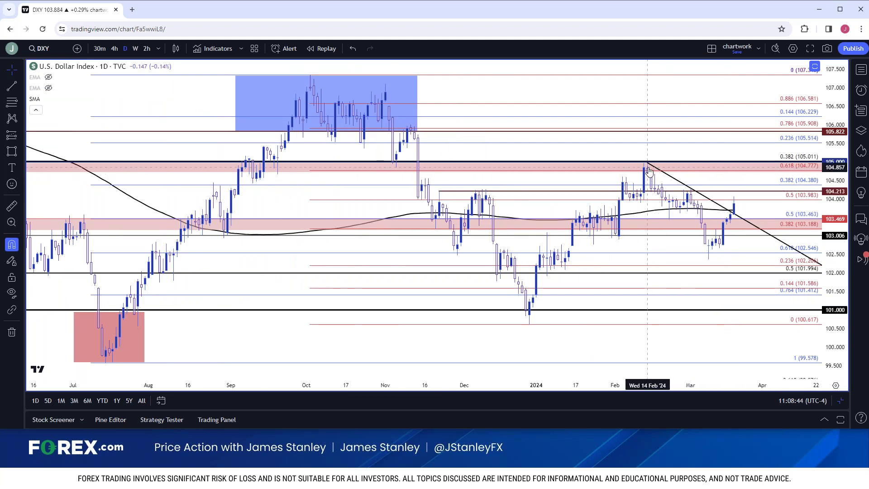
click(646, 164)
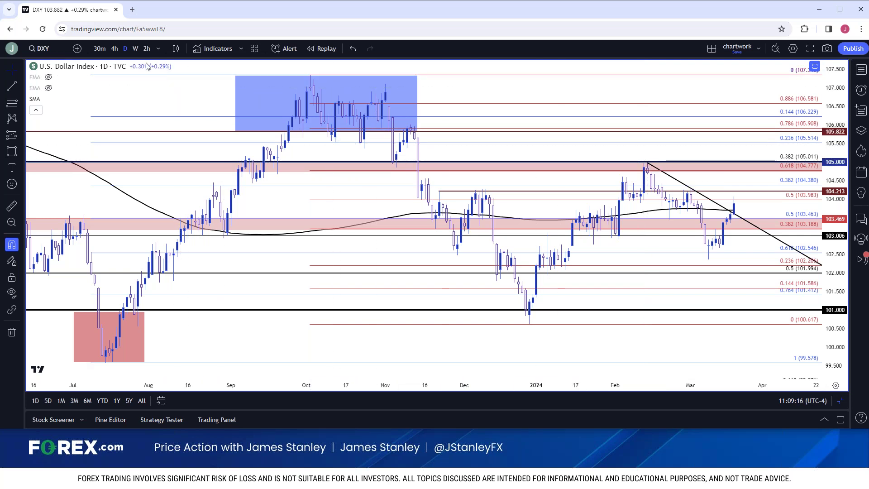
Review the trendline and SMA on the 4-hour, daily and weekly intervals, and return to the daily chart.
click(114, 49)
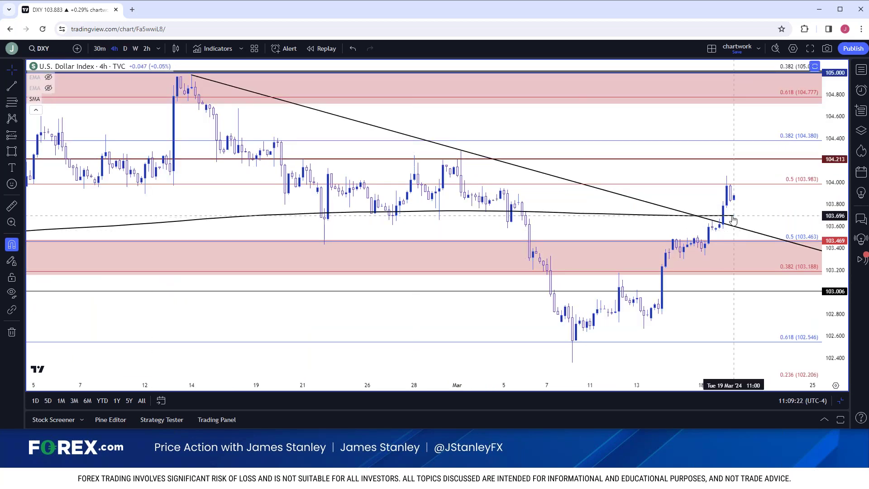
scroll(732, 219, down, 5)
click(127, 49)
scroll(308, 192, up, 4)
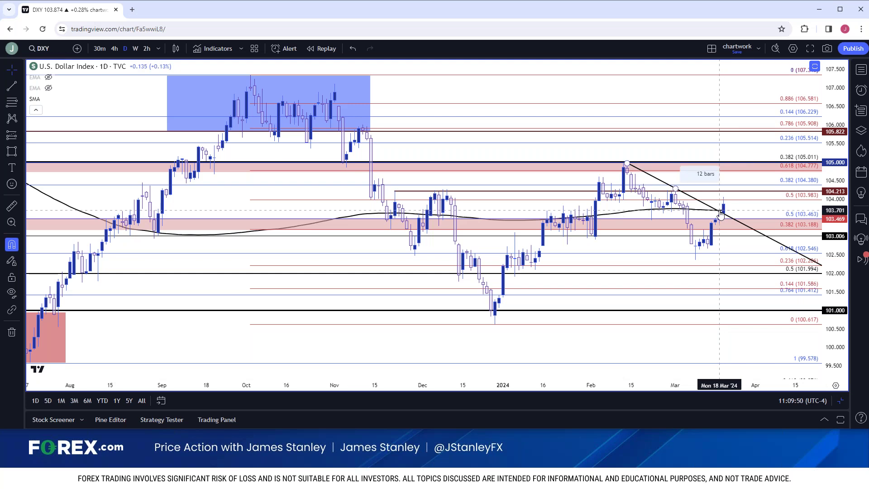
click(135, 48)
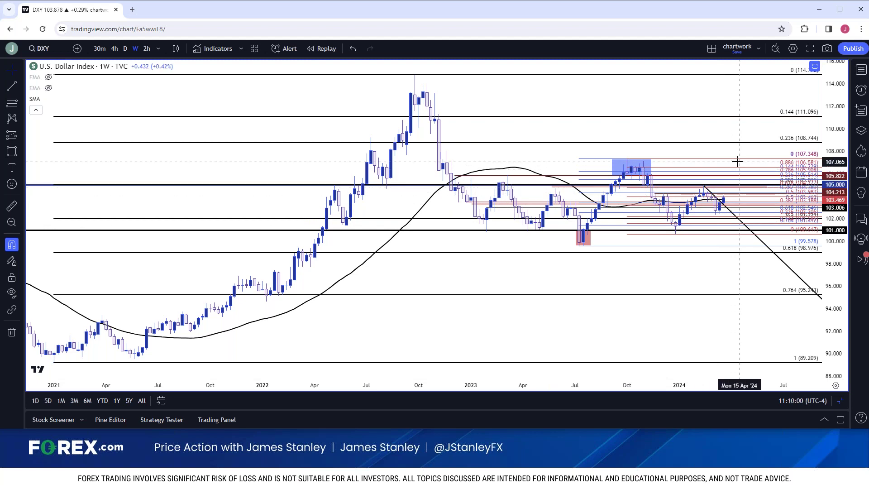
scroll(624, 145, up, 2)
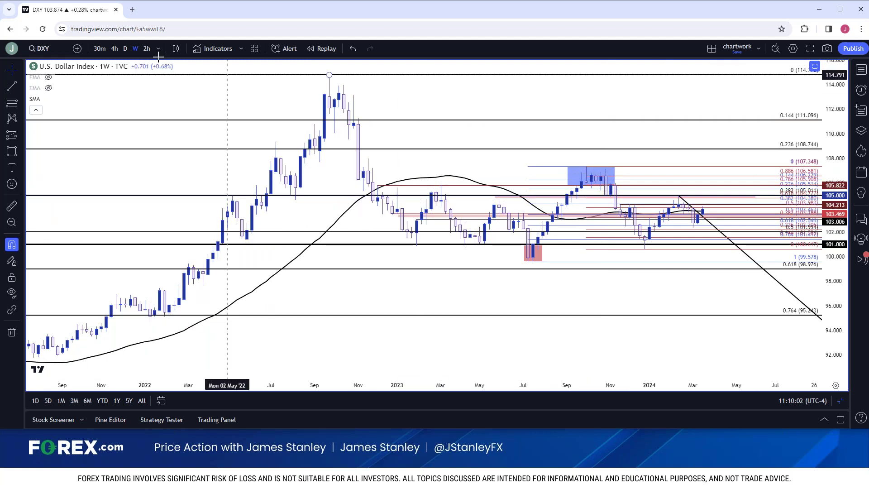
click(125, 48)
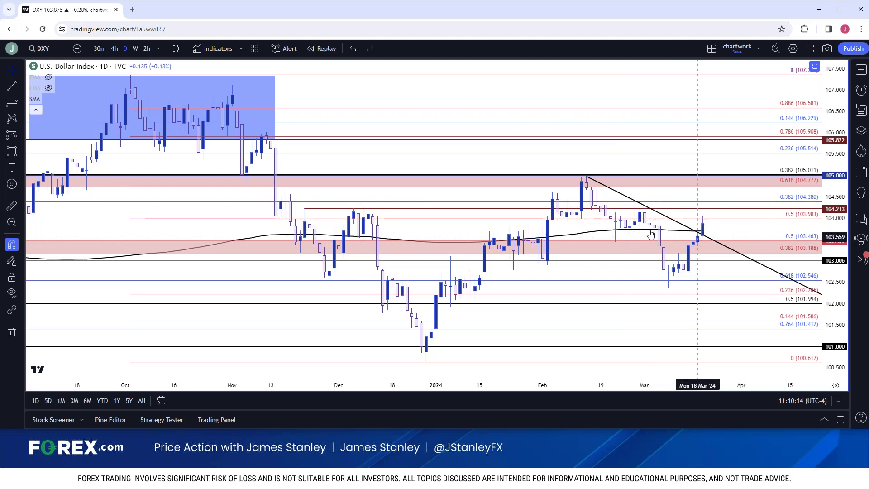
Compare the 4-hour and daily intervals, examining price around the trendline, the SMA and the pink zone near 103.463.
click(115, 49)
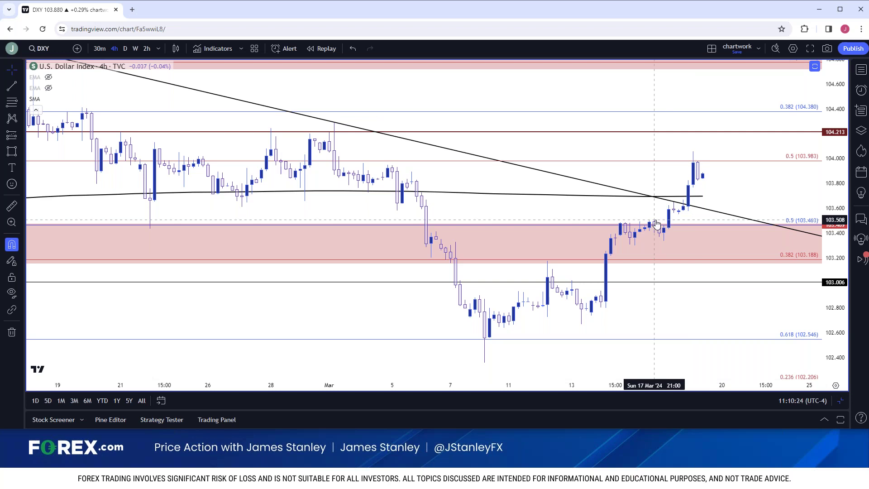
click(703, 227)
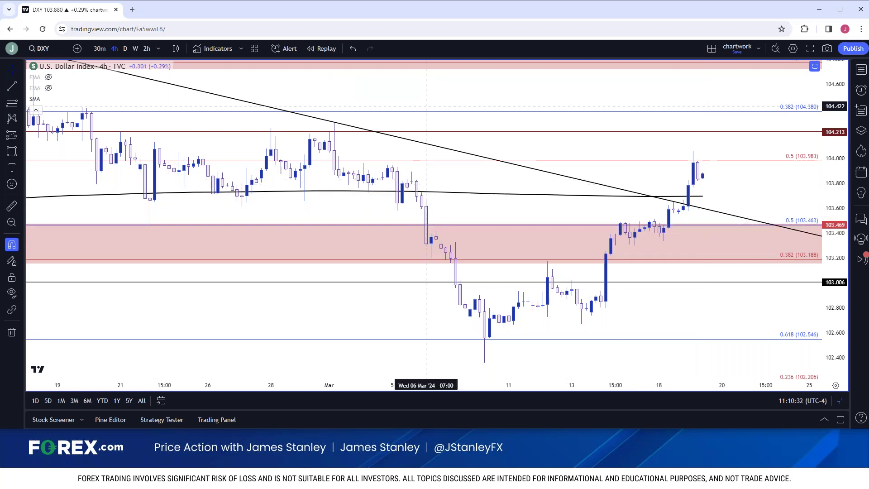
click(127, 49)
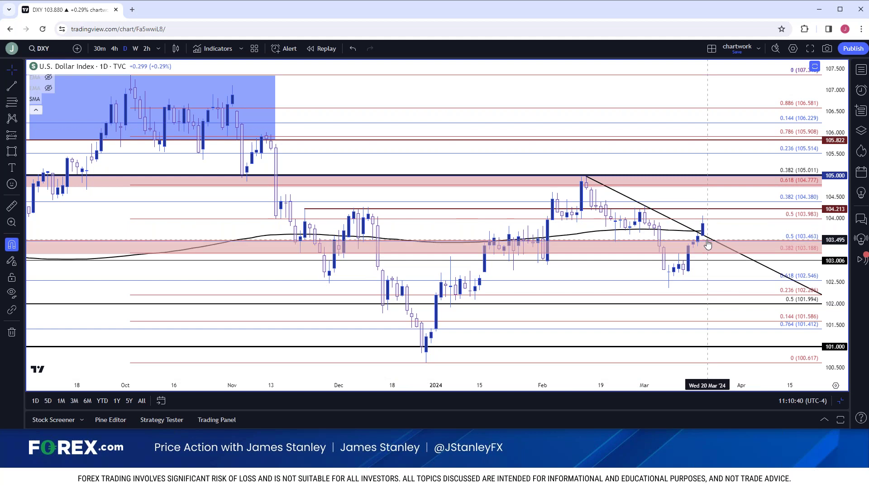
click(115, 50)
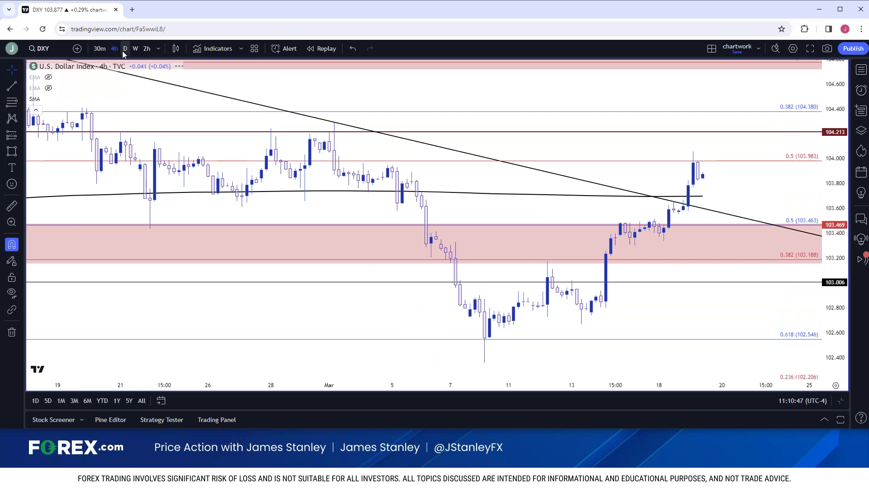
click(126, 48)
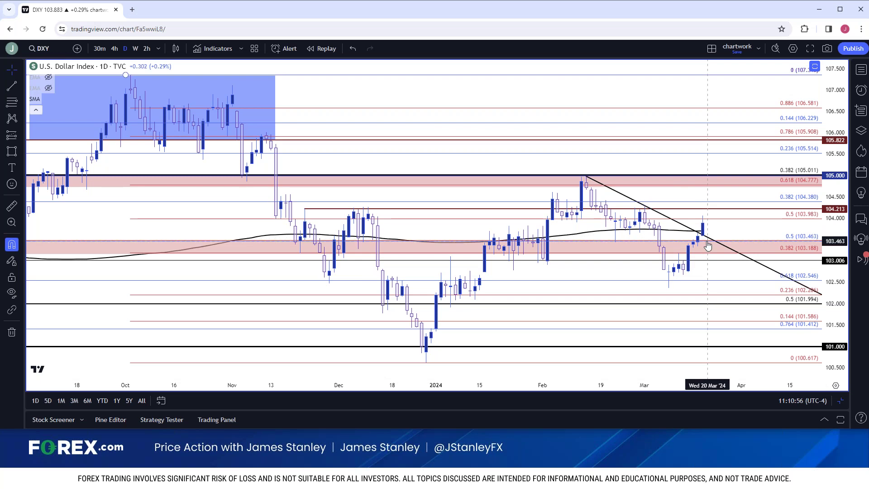
click(114, 49)
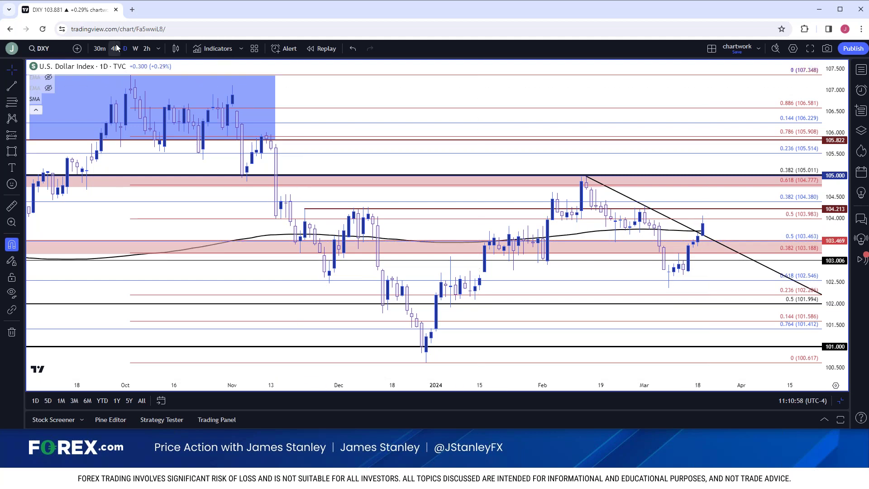
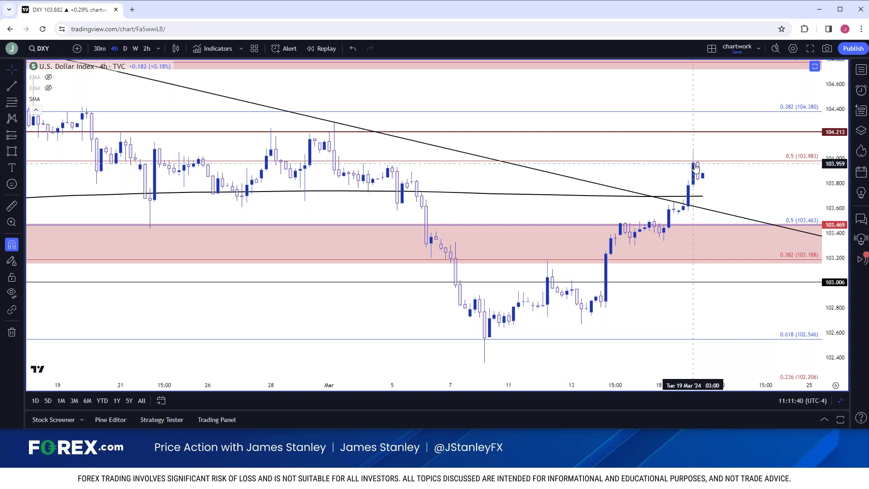
right_click(695, 168)
click(695, 217)
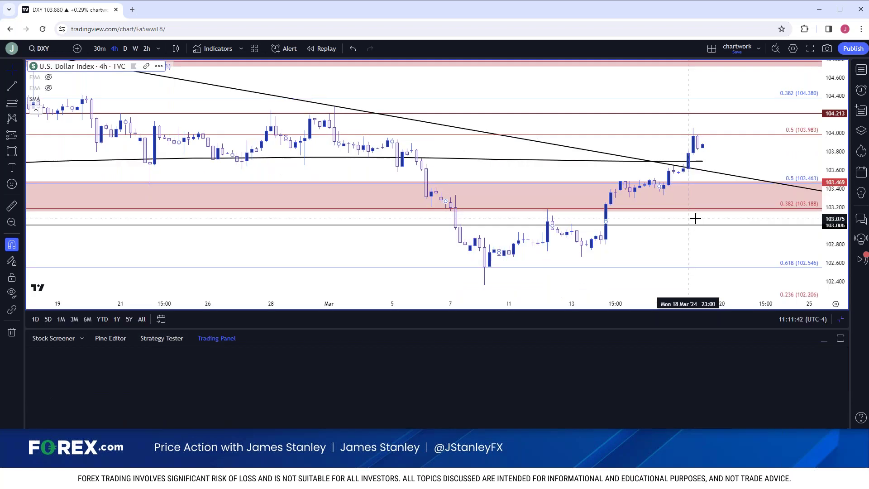
click(822, 339)
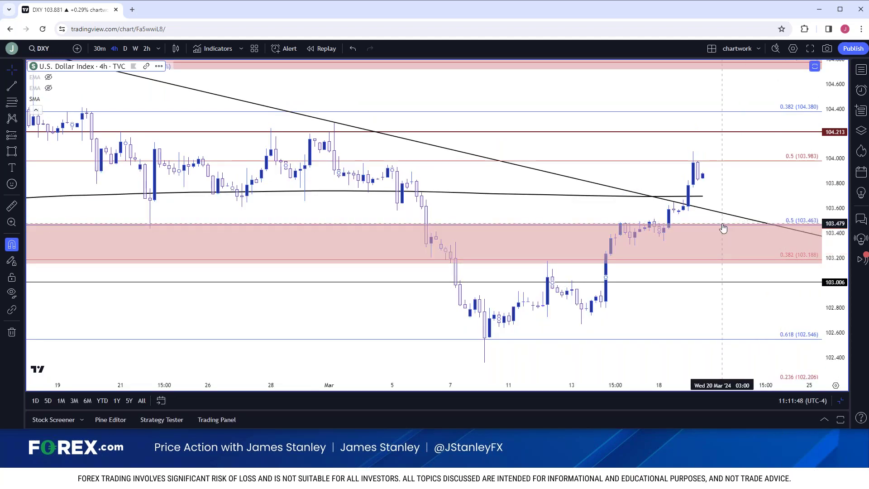
Examine the wider 4-hour price history since mid-February and switch the chart back to the daily interval.
scroll(721, 229, down, 1)
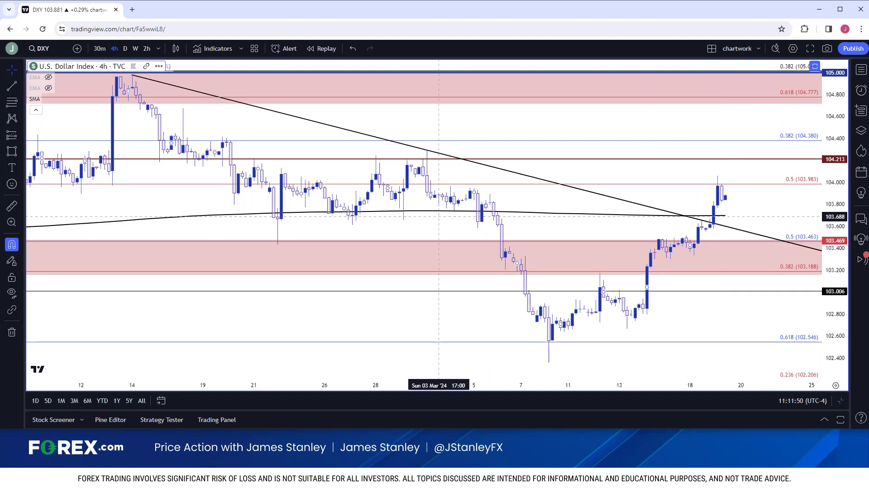
click(125, 48)
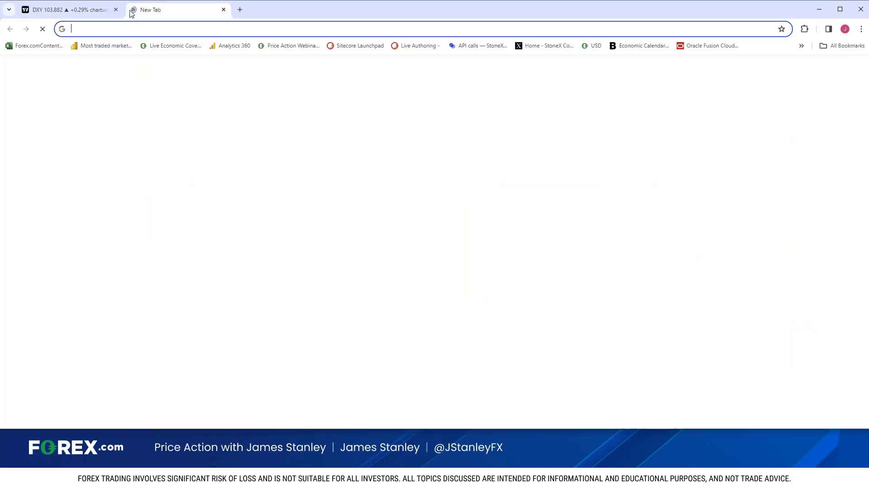
Open the CME FedWatch Tool page in a new browser tab.
click(132, 10)
text(v)
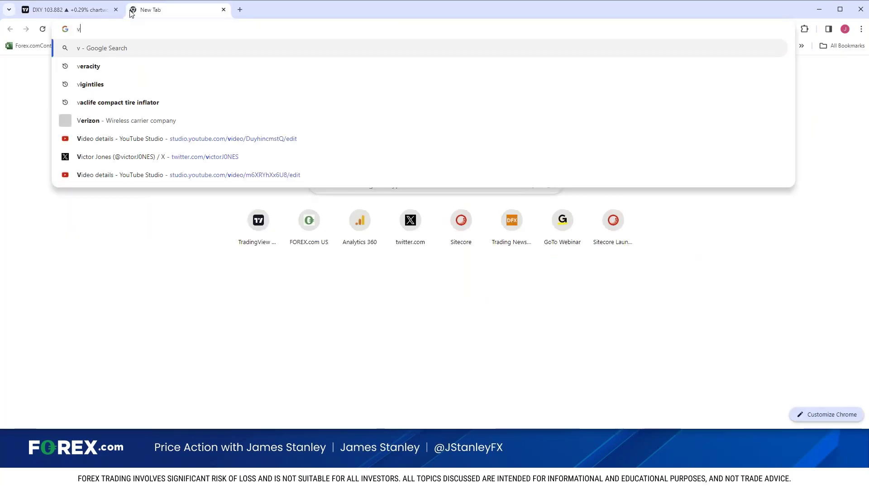
key(BackSpace)
text(cme)
key(Return)
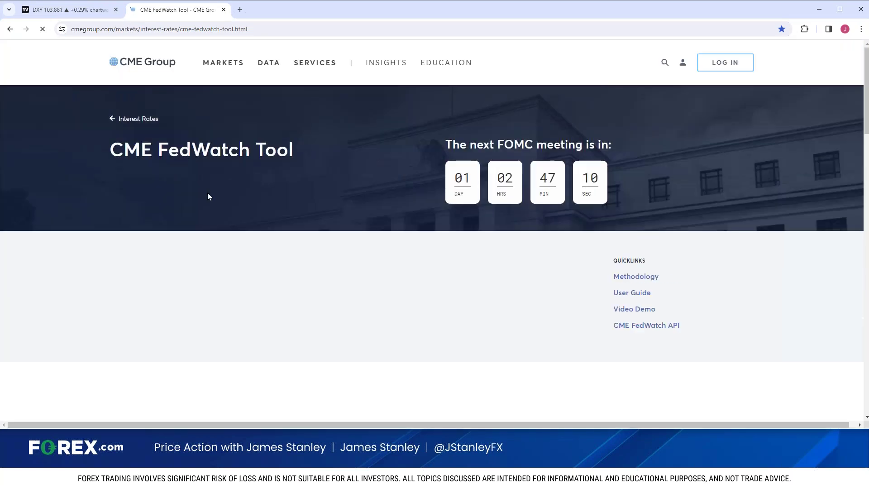
Show the target rate probabilities for the 12 Jun 2024 Fed meeting and dismiss the advert covering the page.
scroll(207, 193, down, 6)
scroll(262, 152, down, 2)
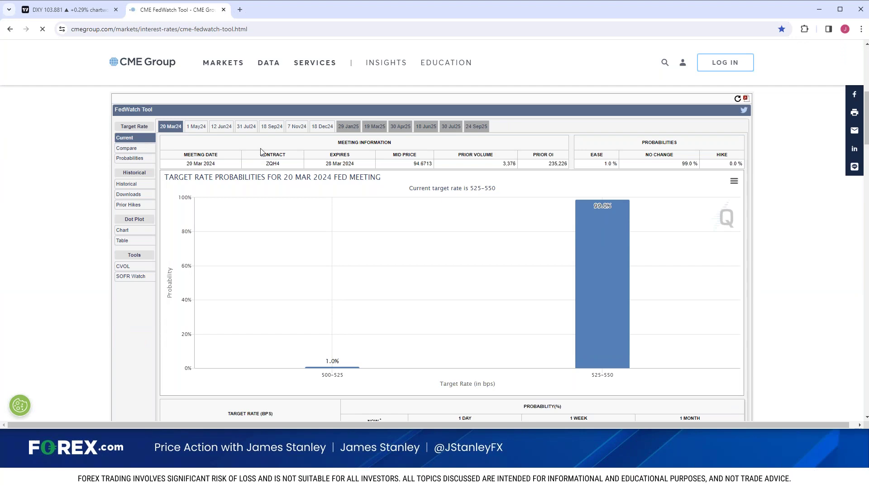
click(214, 130)
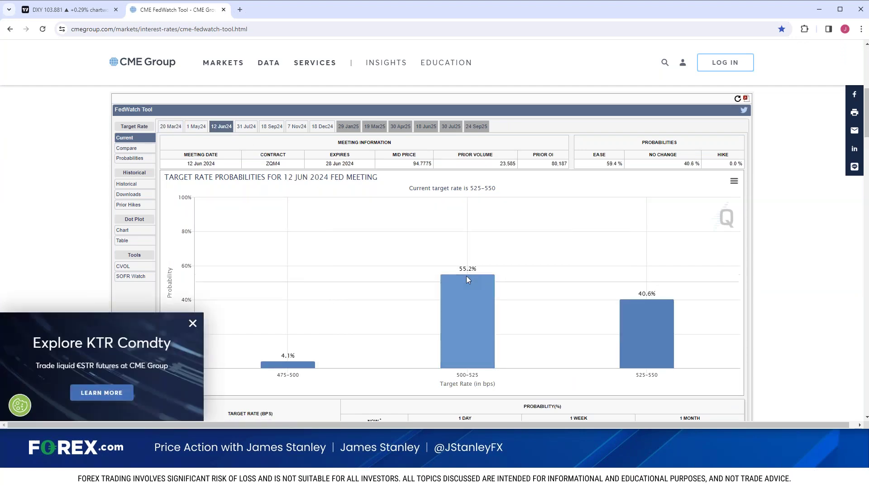
click(192, 323)
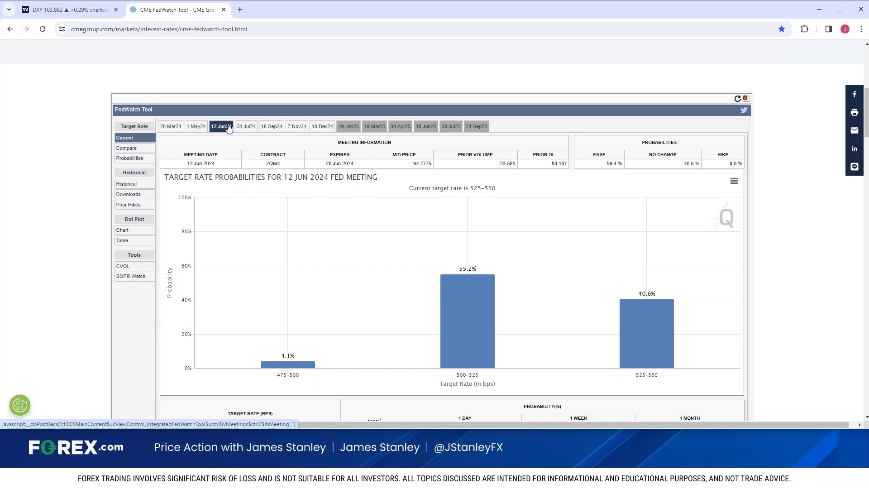
Return to the TradingView chart, load FOREXCOM:EURUSD and set the interval to 4 hours.
click(85, 13)
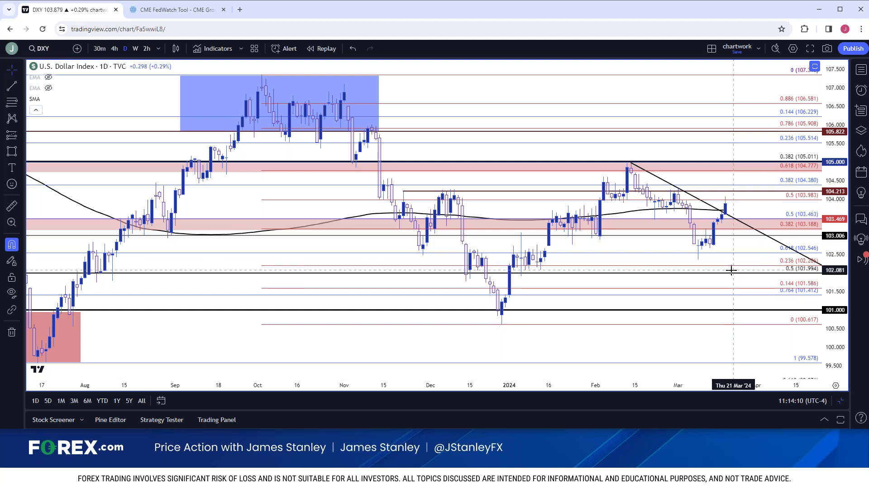
scroll(642, 267, down, 1)
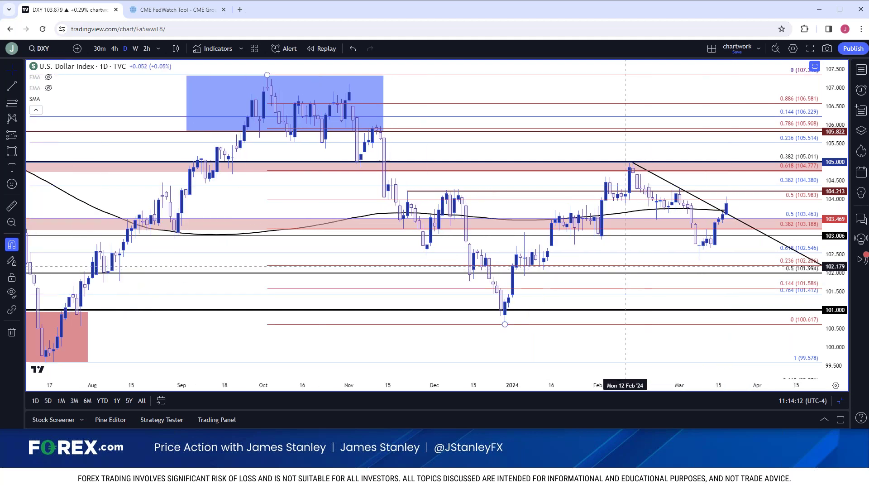
click(59, 53)
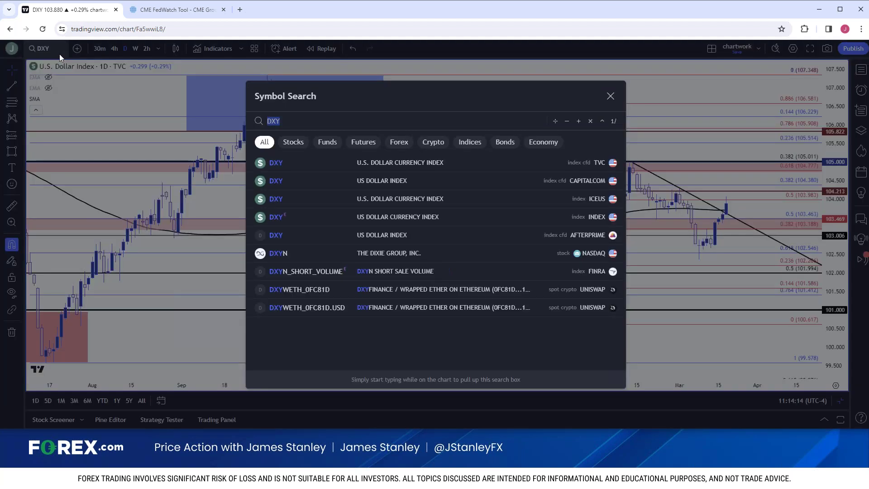
text(EURUSD)
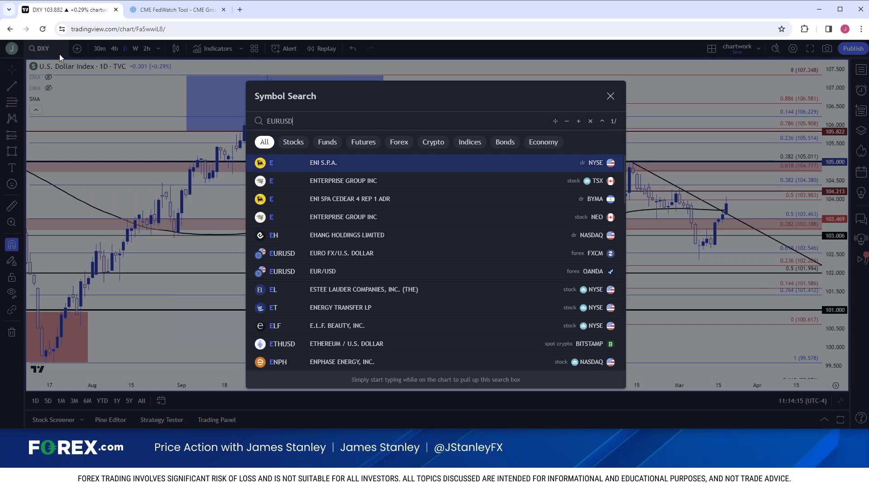
key(Home)
text(FOREXCOM:)
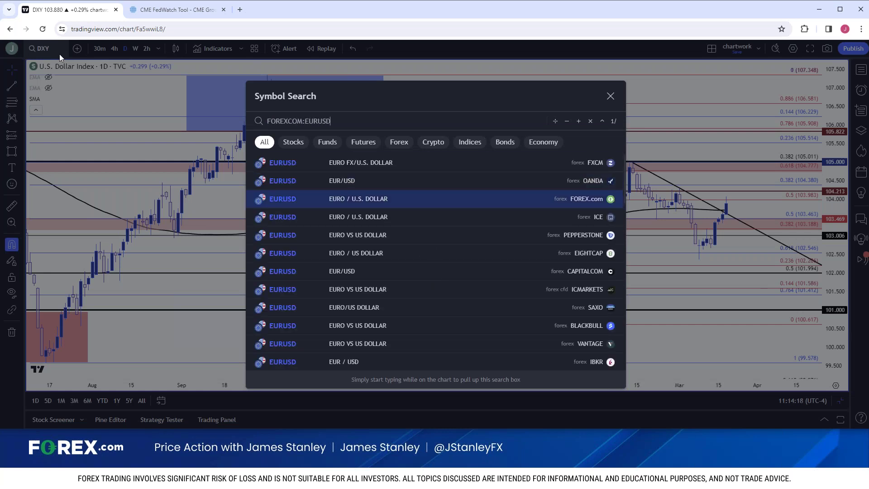
key(Return)
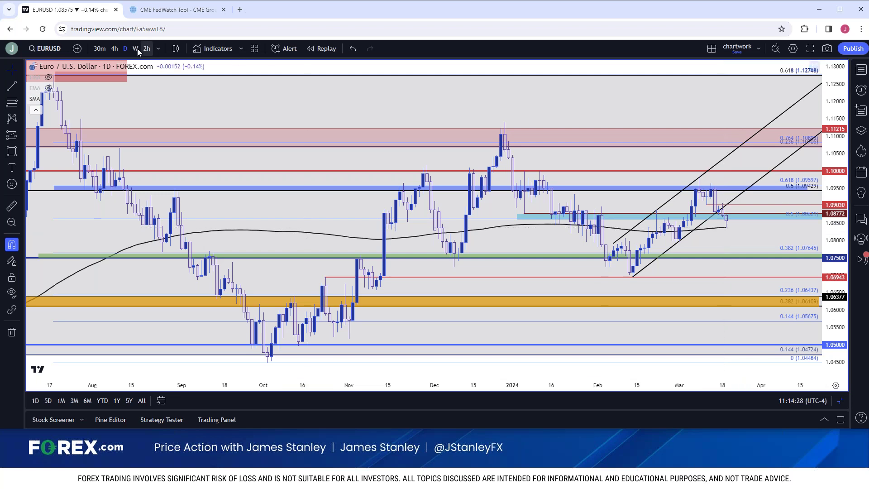
click(116, 49)
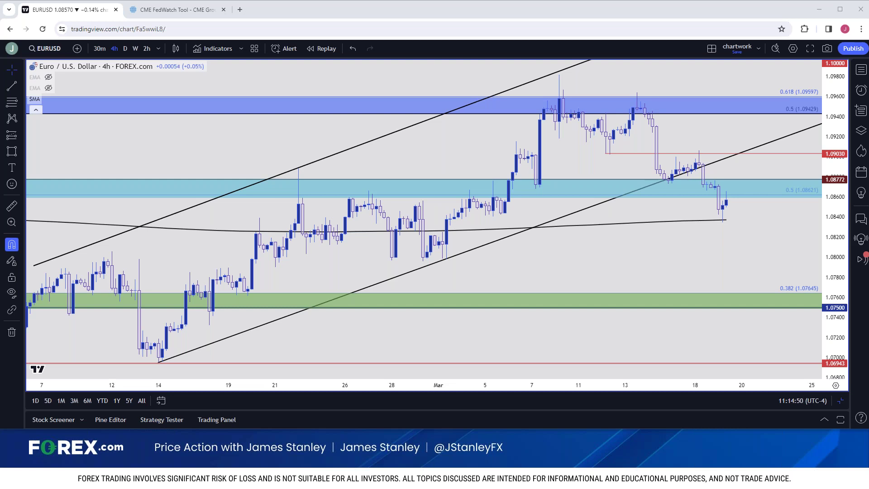
Reopen the closed article "The 200 Day Moving Average: The Trendsetter", select its address, and return to EUR/USD on the daily interval.
key(ctrl+shift+t)
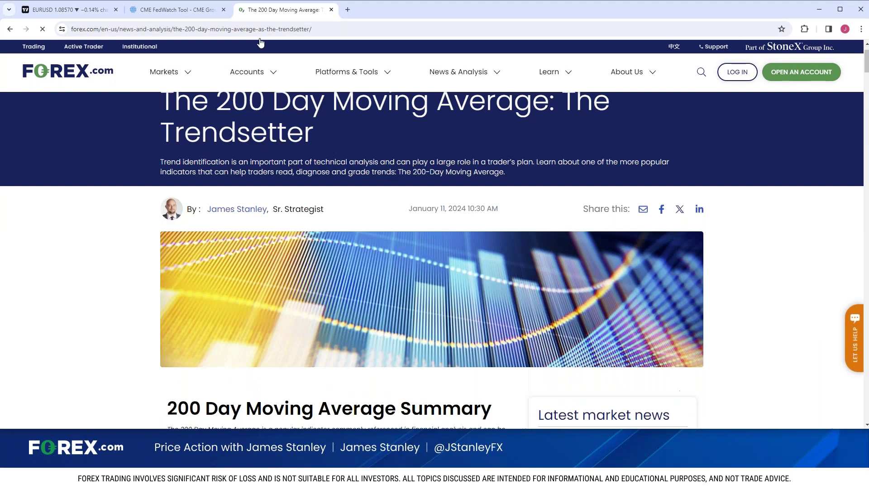
click(261, 28)
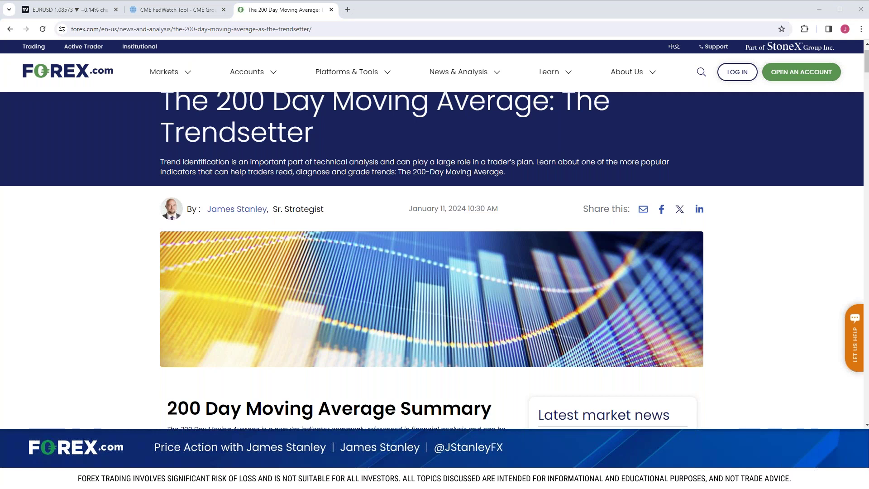
click(71, 14)
click(125, 48)
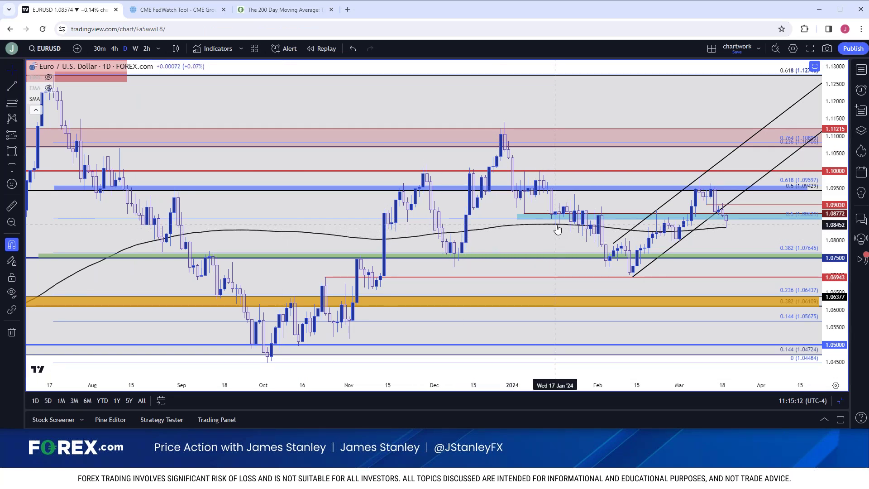
Examine daily EUR/USD price around the rising channel's lower trendline, the SMA and the light-blue zone from mid-February to 19 March.
scroll(556, 229, up, 5)
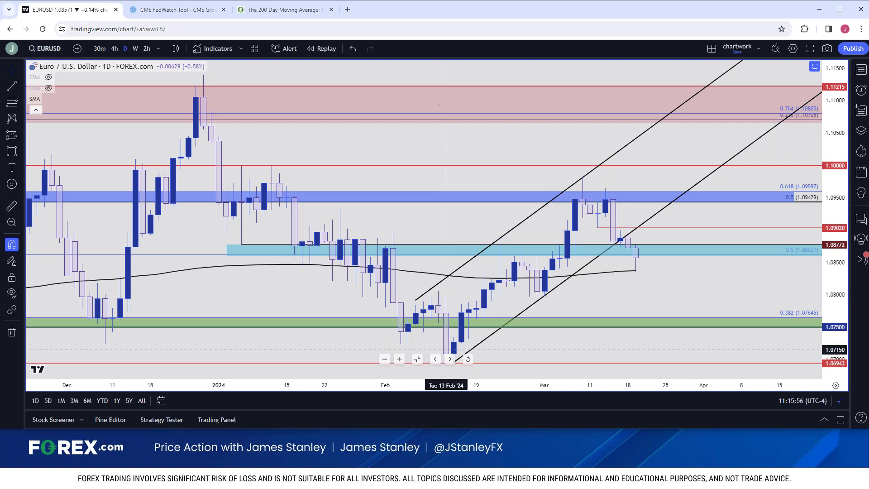
scroll(448, 344, down, 3)
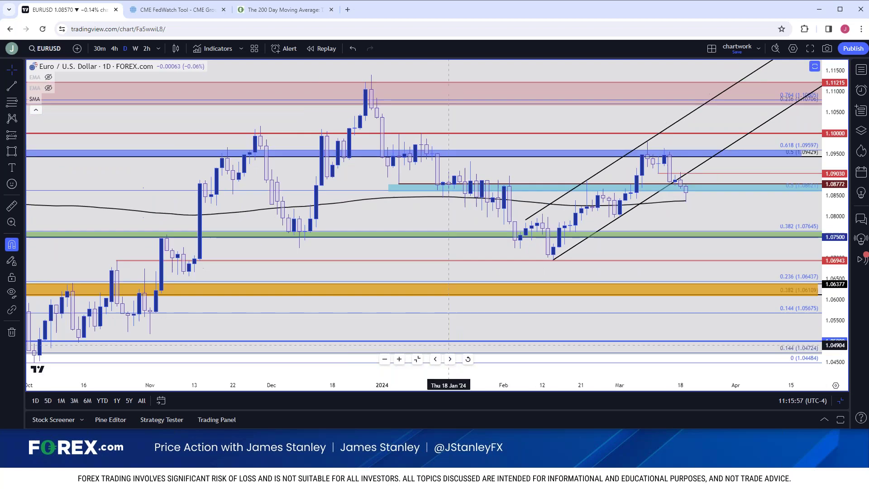
click(552, 259)
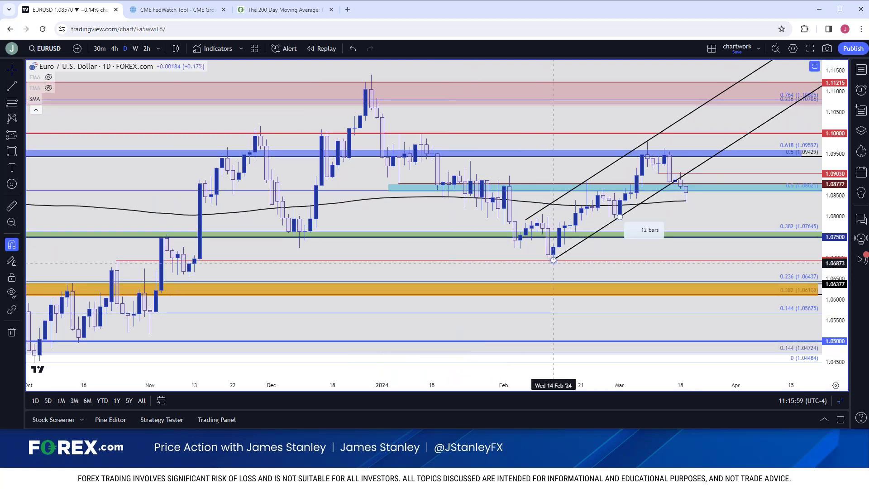
click(530, 270)
drag(123, 264, 122, 265)
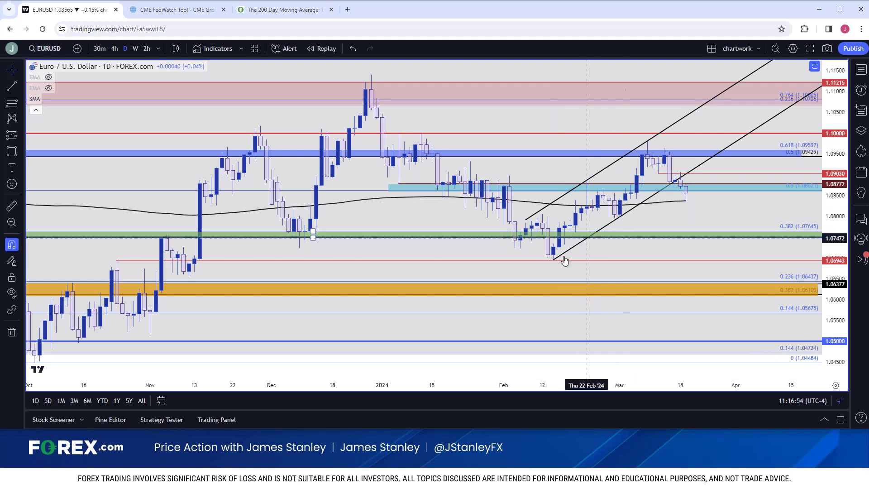
click(670, 187)
click(672, 186)
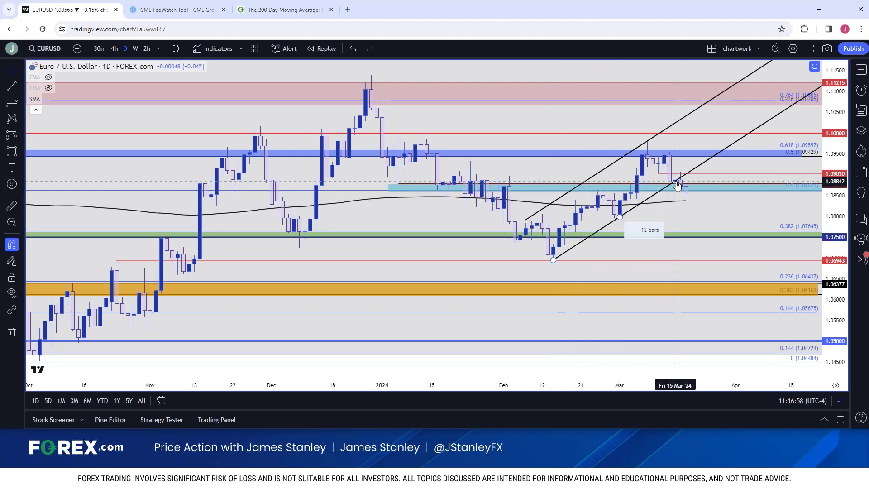
click(680, 196)
click(685, 206)
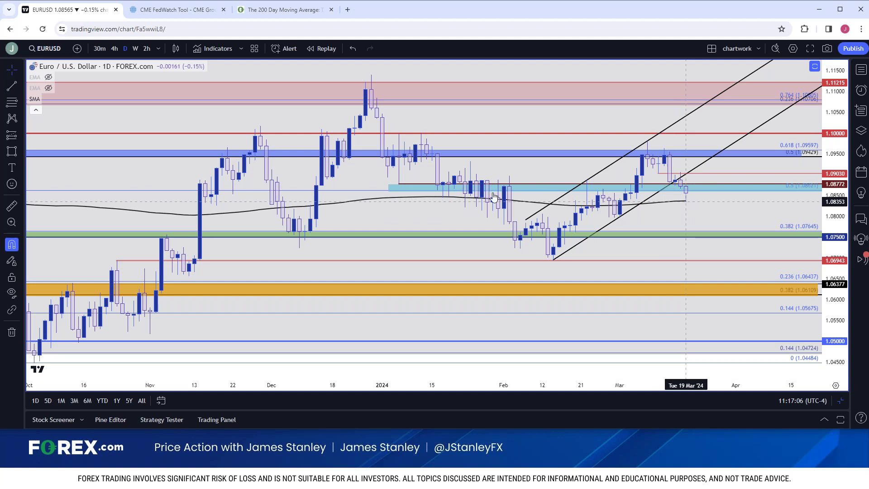
Review the longer daily EUR/USD history back to October 2022 against the SMA and the Fibonacci levels.
scroll(274, 141, down, 5)
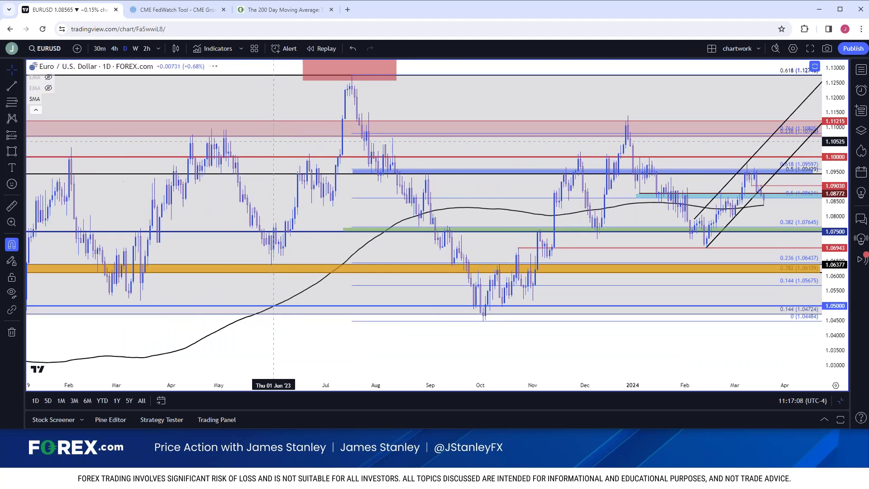
scroll(273, 141, down, 5)
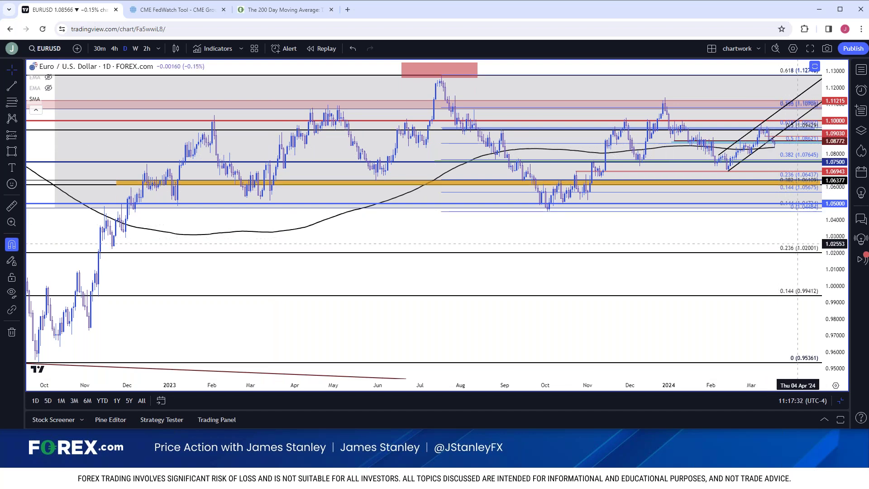
scroll(799, 253, up, 5)
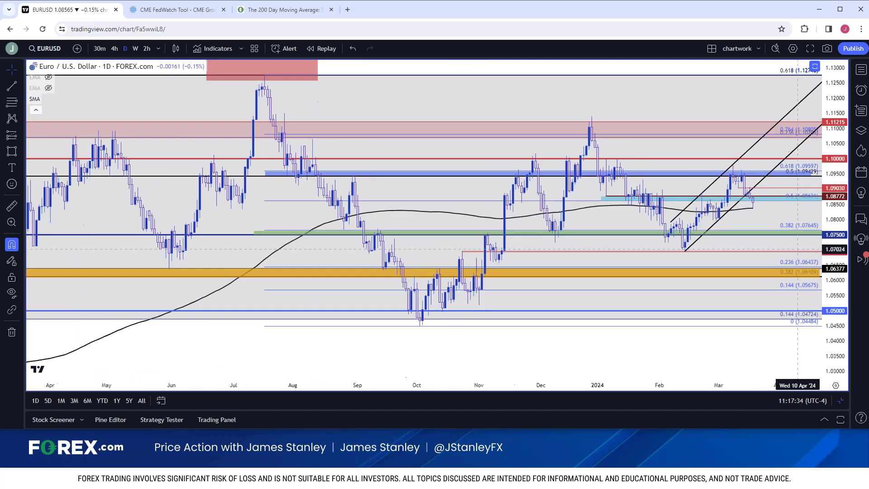
Switch EUR/USD to the 4-hour interval and examine recent price around the light-blue zone, the lower channel line and the 1.09030 level.
click(114, 48)
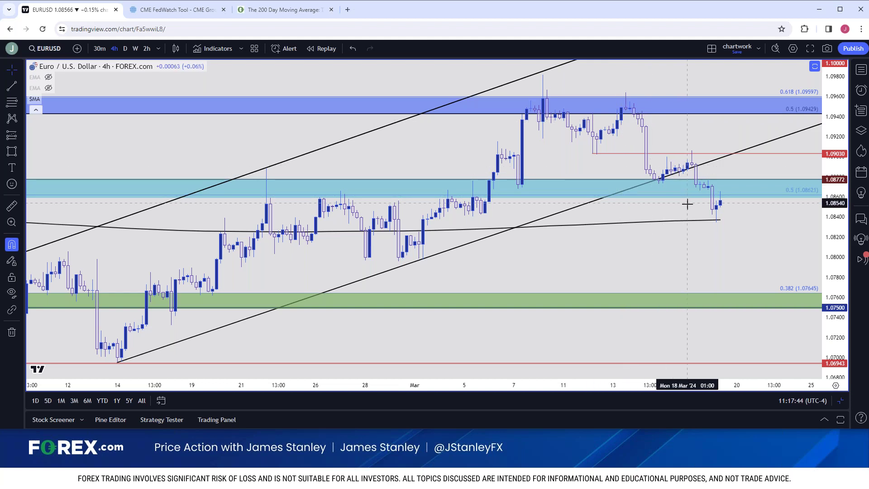
scroll(688, 207, up, 2)
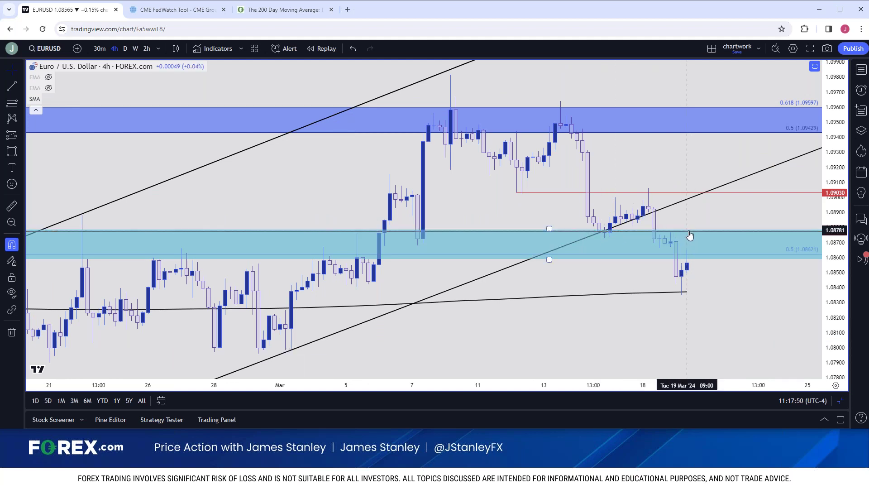
mouse_move(689, 235)
mouse_down()
mouse_move(688, 246)
mouse_move(688, 233)
mouse_up()
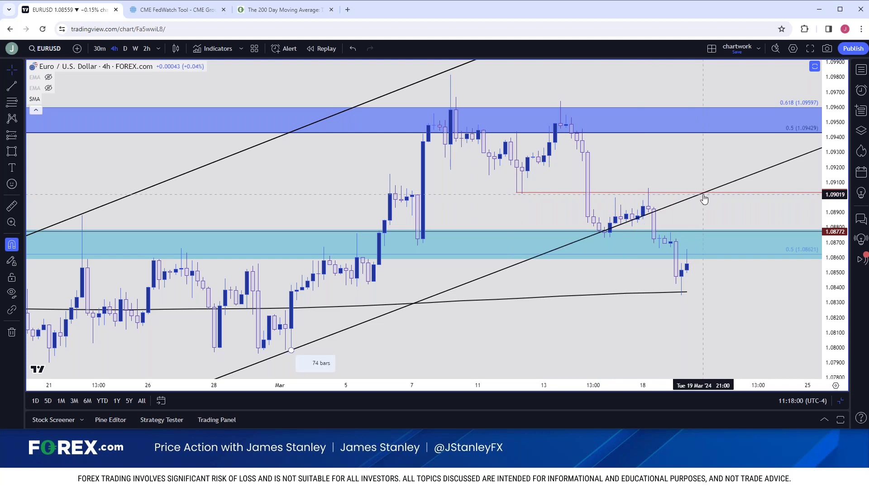
scroll(704, 199, down, 3)
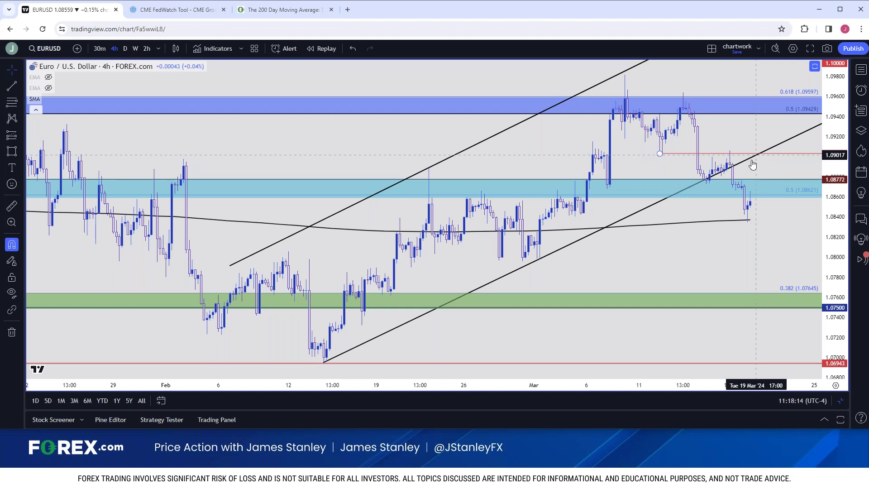
scroll(751, 163, up, 8)
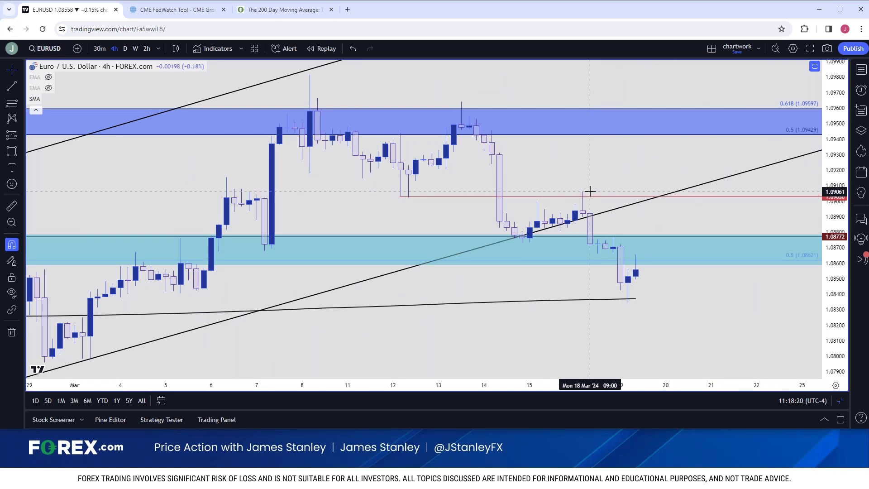
Draw a horizontal ray from the 18 March swing high at 1.09062, just above the 1.09030 level.
click(21, 92)
click(46, 204)
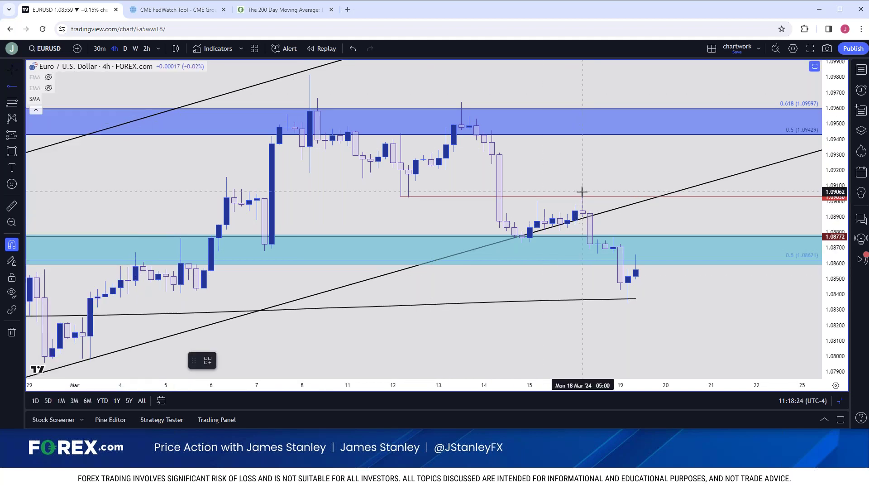
click(581, 192)
scroll(583, 190, up, 5)
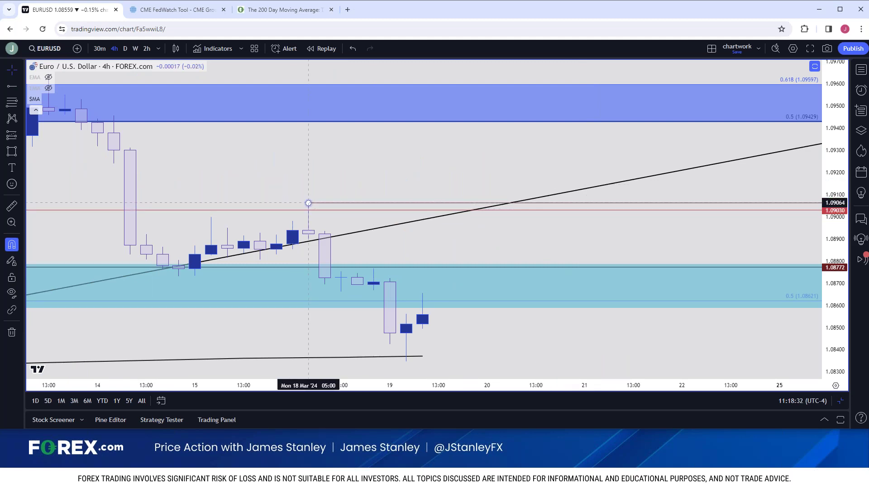
Compare the new ray with the 1.09030 level and review the 4-hour rising channel back to early February.
scroll(308, 203, down, 5)
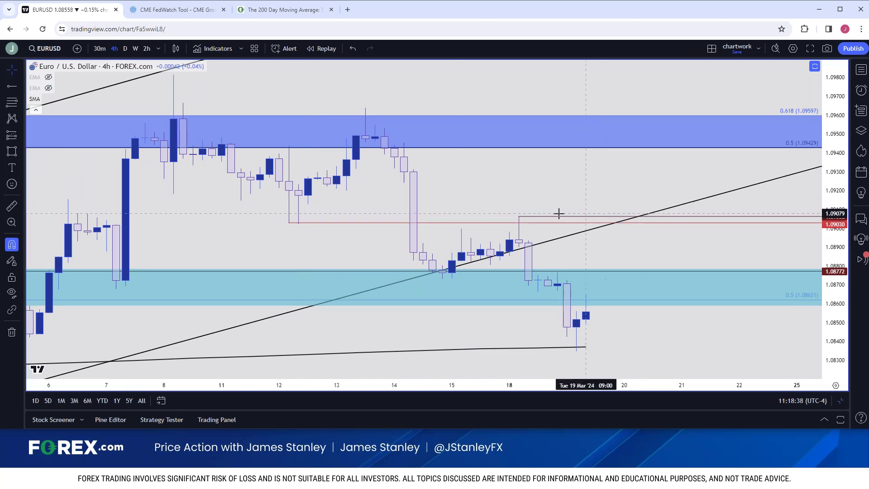
click(525, 222)
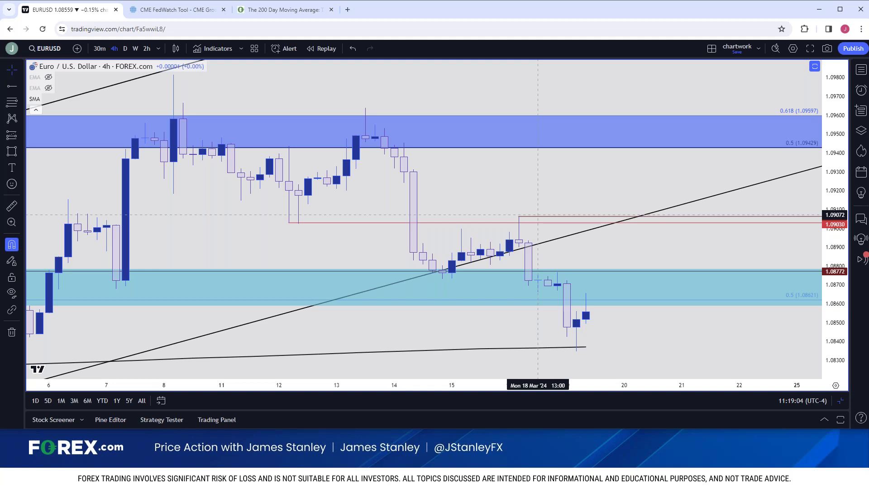
scroll(537, 215, down, 5)
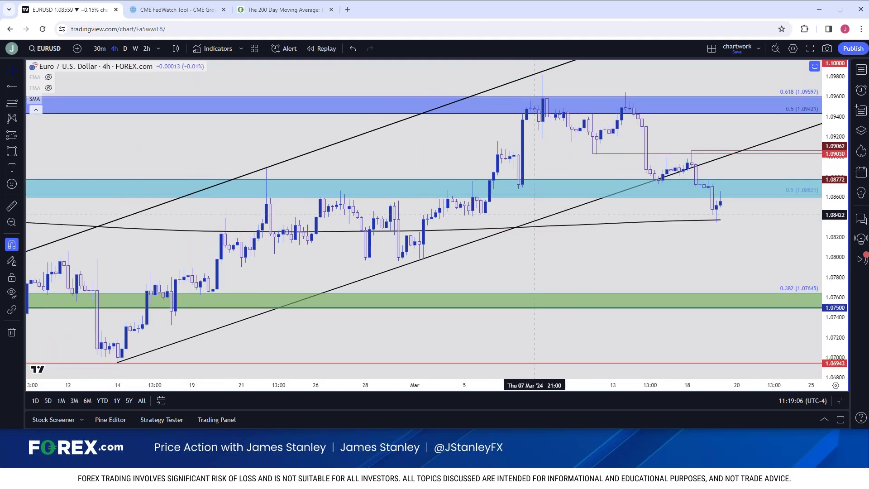
scroll(529, 214, down, 2)
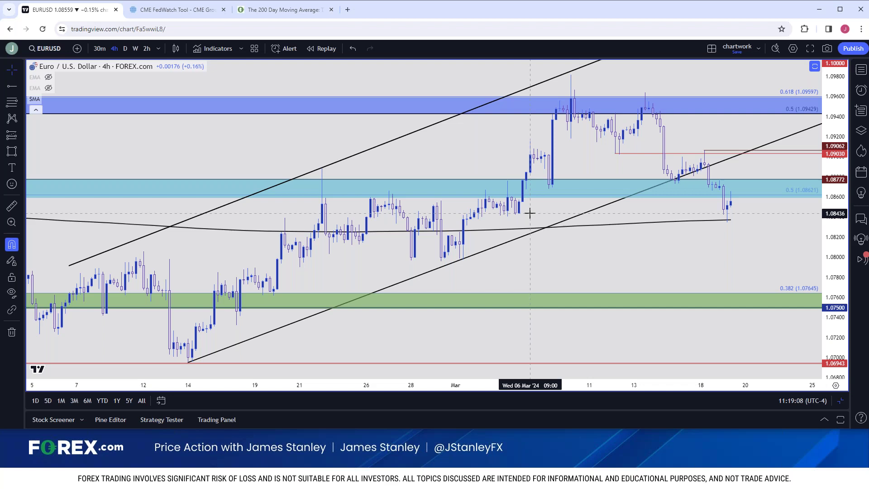
Replace EUR/USD on the chart with the USDJPY symbol from FOREX.com.
scroll(529, 213, down, 2)
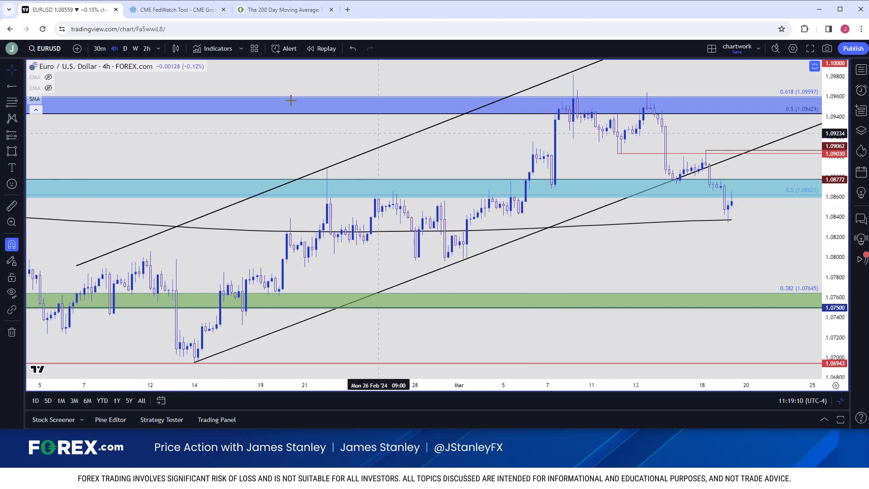
click(50, 48)
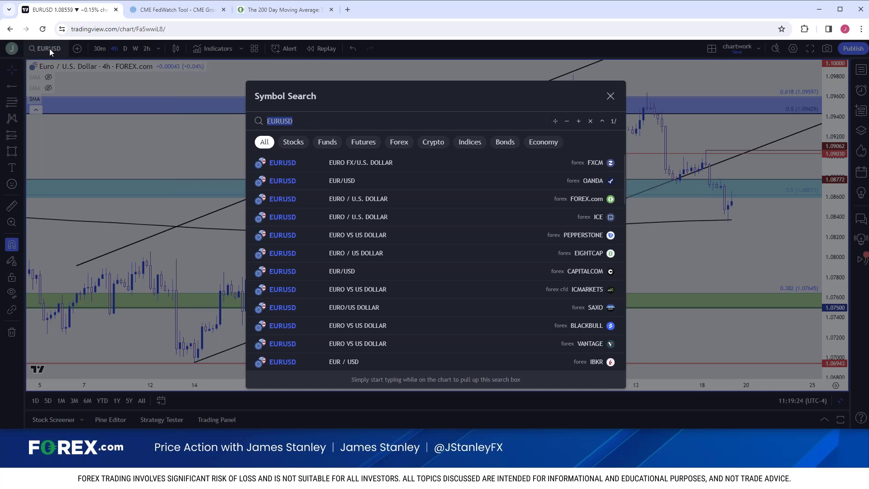
click(49, 48)
click(50, 48)
text(USDJPY)
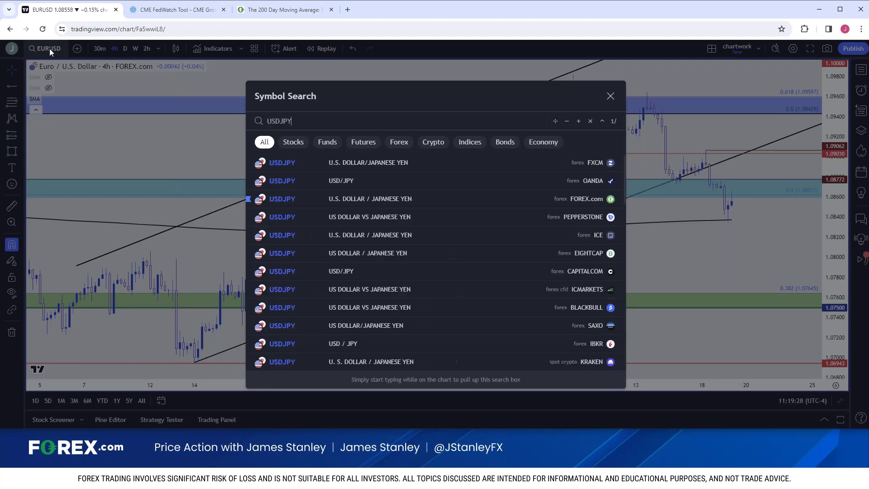
key(Down)
key(Down)
key(Down)
key(Return)
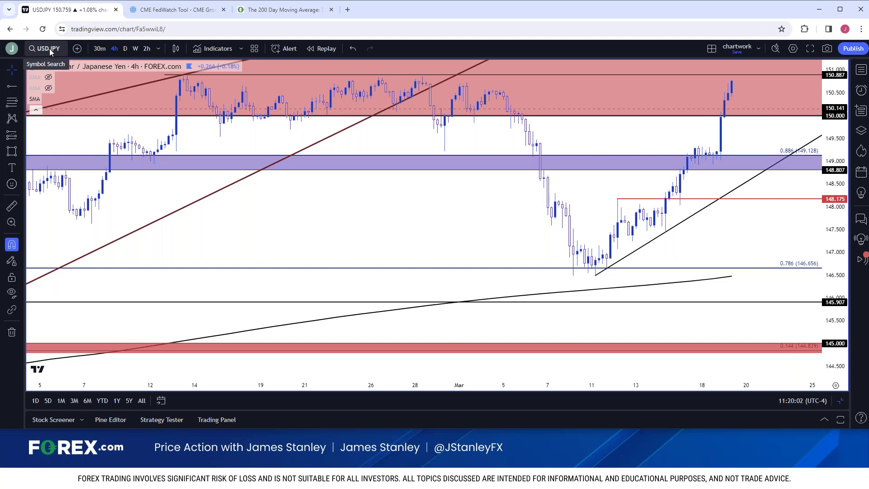
Switch USD/JPY to the daily interval and review price history back to late 2022 against the red zone above 150.000 and the SMA.
click(122, 55)
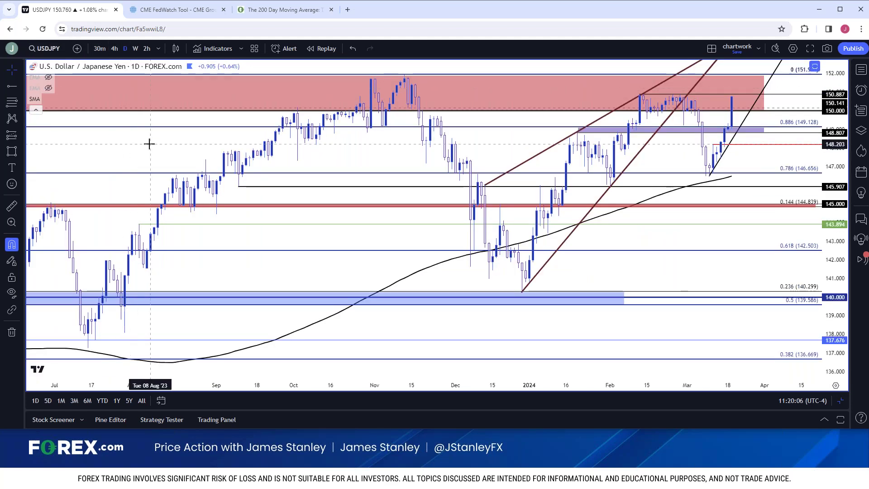
scroll(149, 144, down, 5)
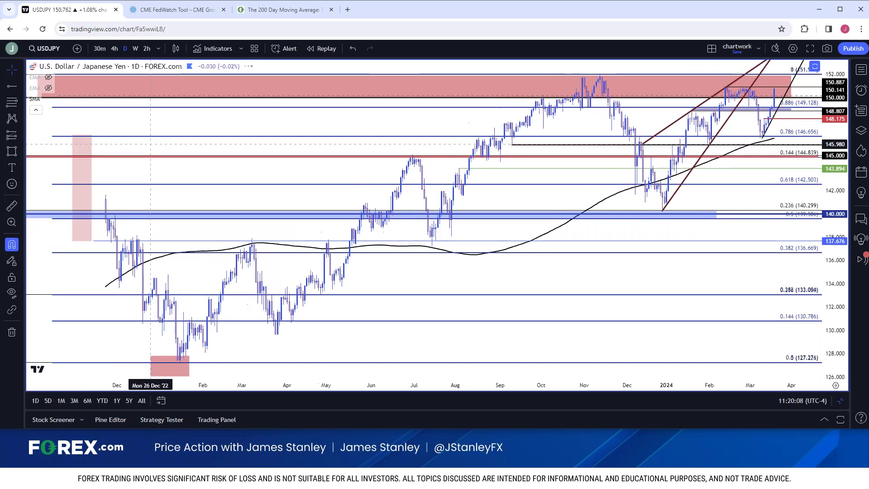
scroll(149, 144, up, 2)
drag(182, 120, 203, 126)
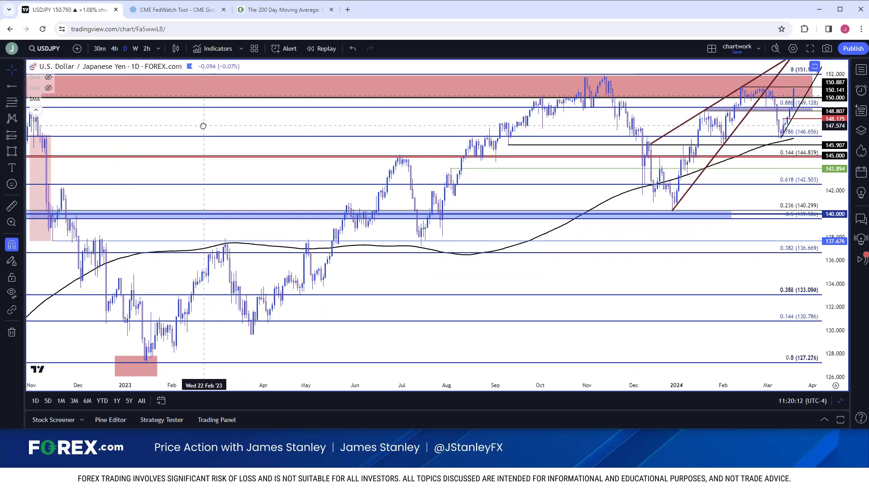
scroll(203, 125, down, 1)
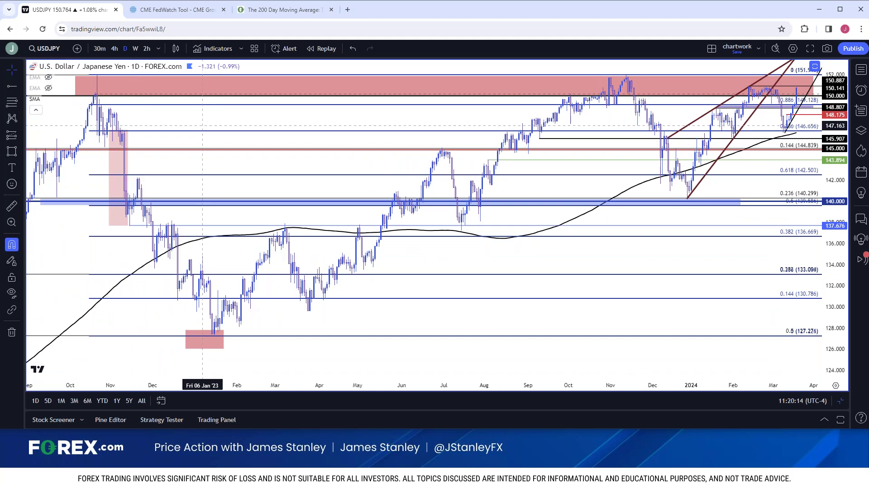
scroll(202, 126, up, 1)
drag(216, 128, 153, 126)
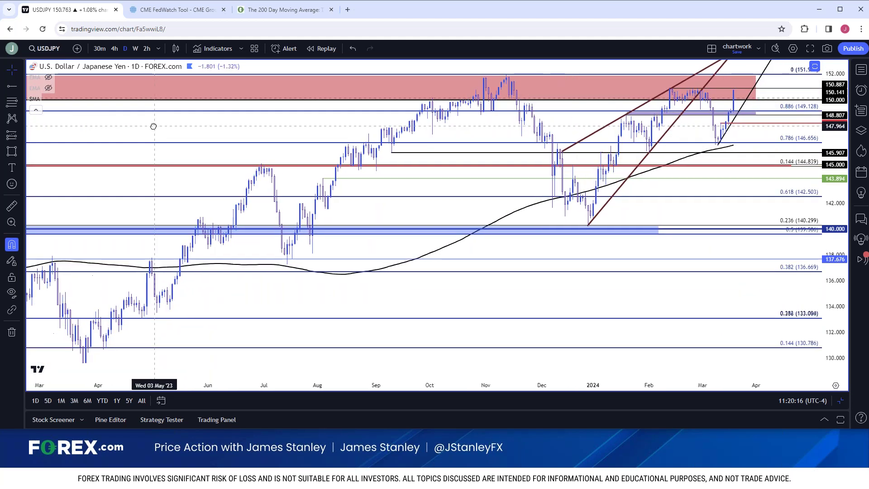
scroll(538, 158, up, 2)
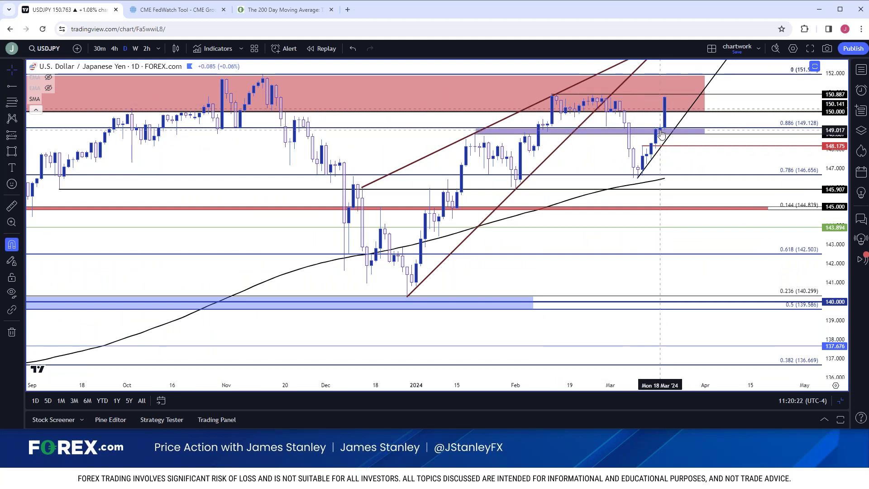
scroll(661, 134, up, 2)
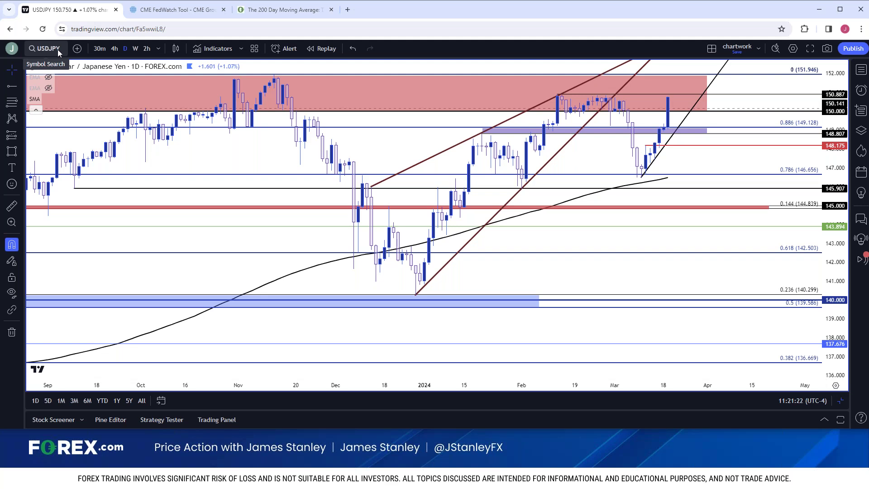
Check USD/JPY on the weekly interval and examine the daily history back to mid-2022, including the November 2022 sell-off.
click(135, 49)
click(125, 49)
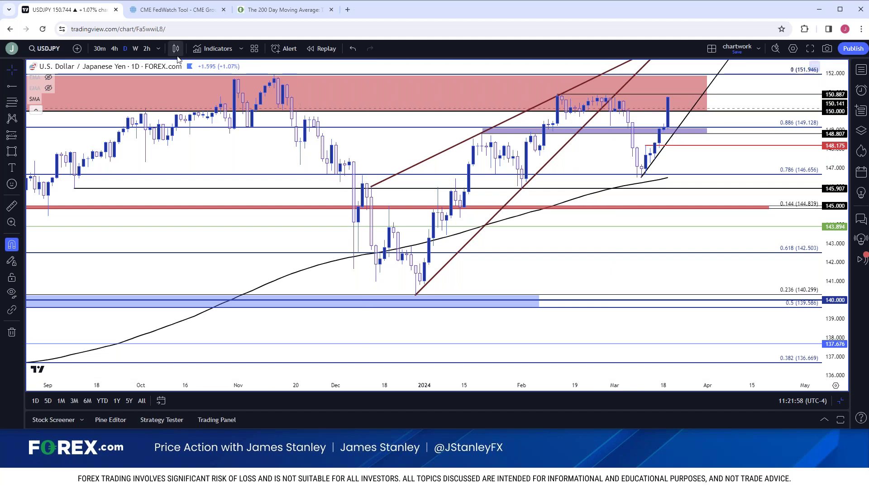
click(134, 49)
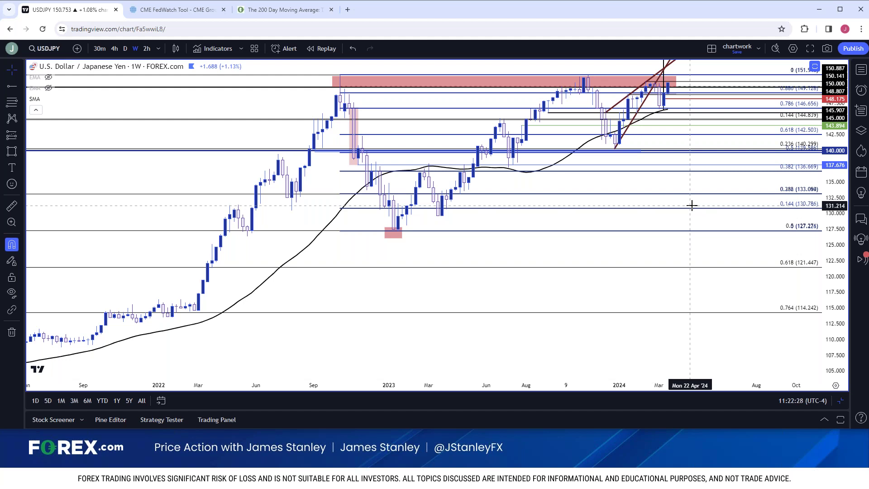
click(126, 49)
scroll(240, 145, down, 5)
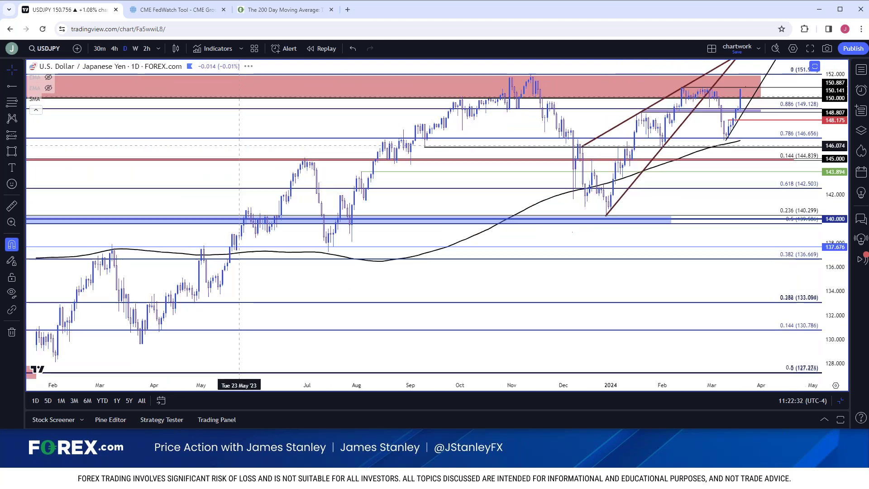
scroll(239, 145, down, 3)
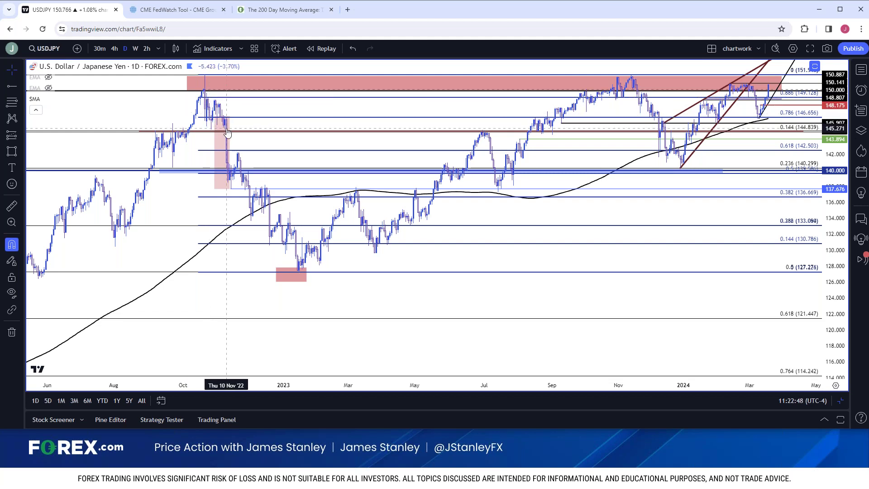
scroll(227, 131, up, 5)
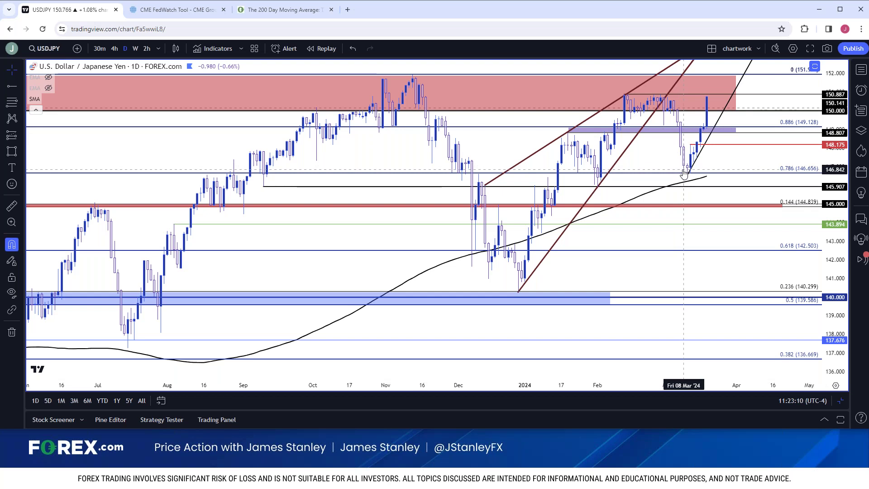
Check USD/JPY on the 4-hour interval and compare the 2022, 2023 and 2024 highs in the red zone on the daily interval.
click(115, 50)
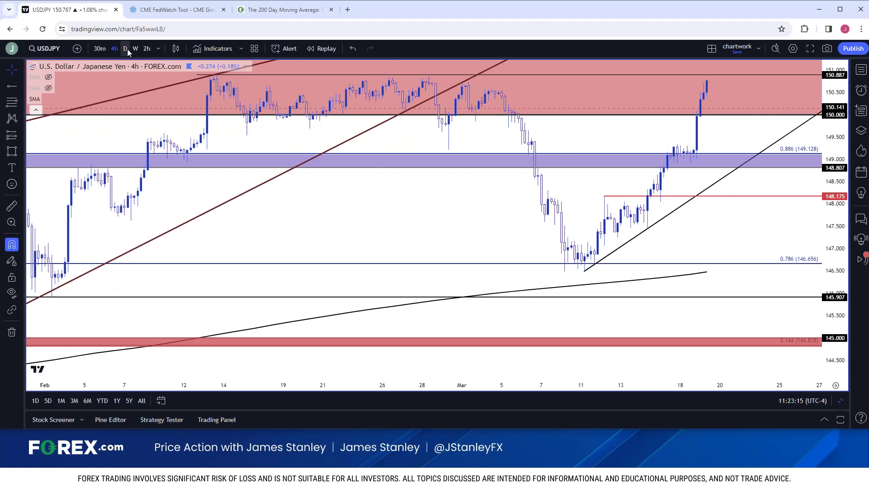
click(126, 49)
scroll(190, 135, down, 5)
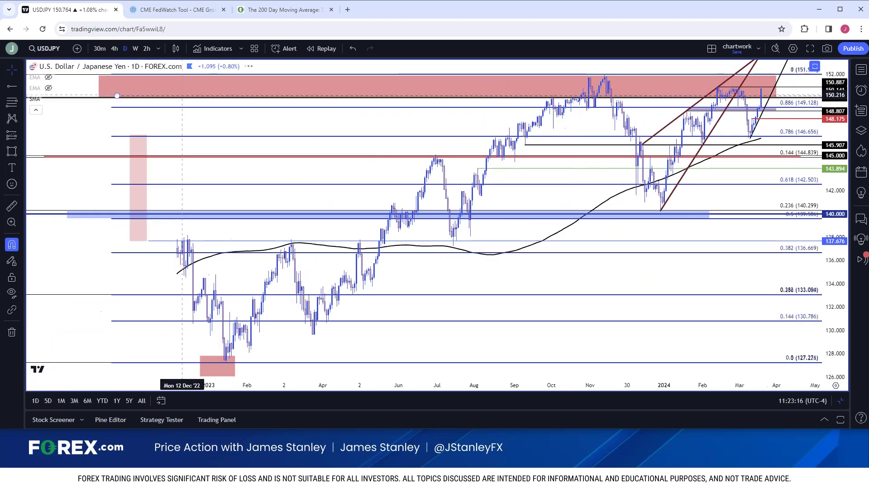
scroll(182, 96, down, 3)
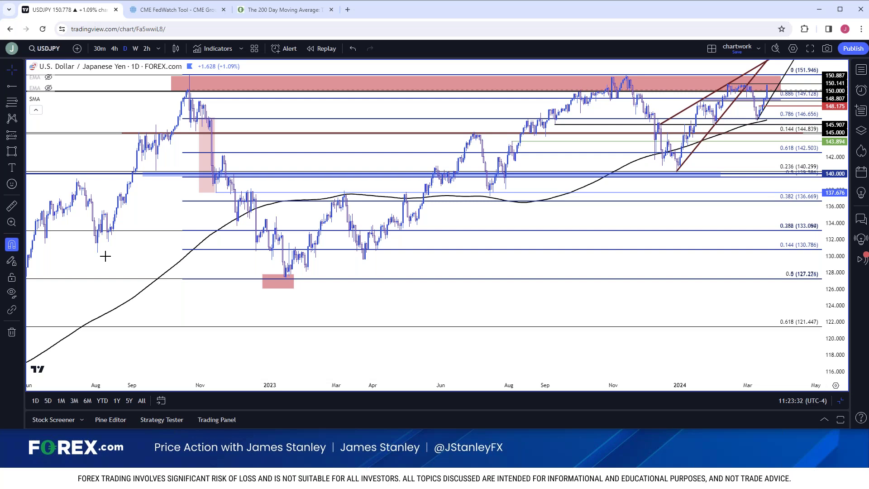
scroll(106, 256, up, 5)
scroll(106, 255, up, 2)
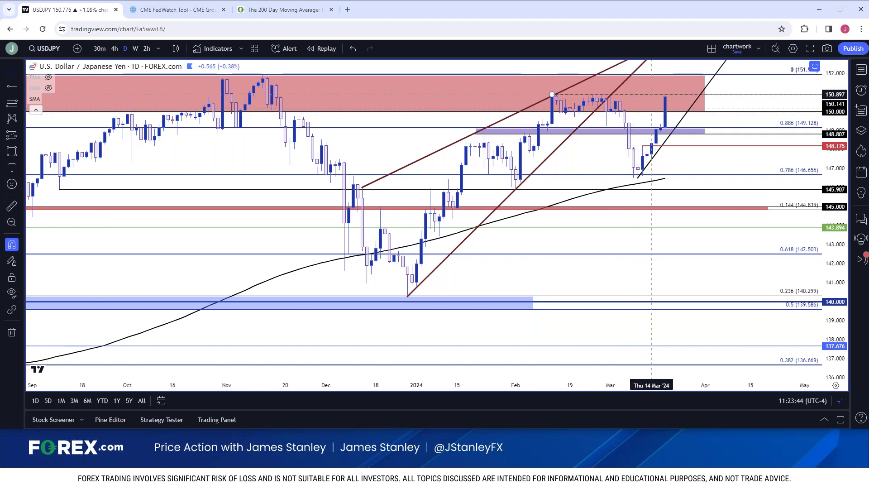
click(651, 94)
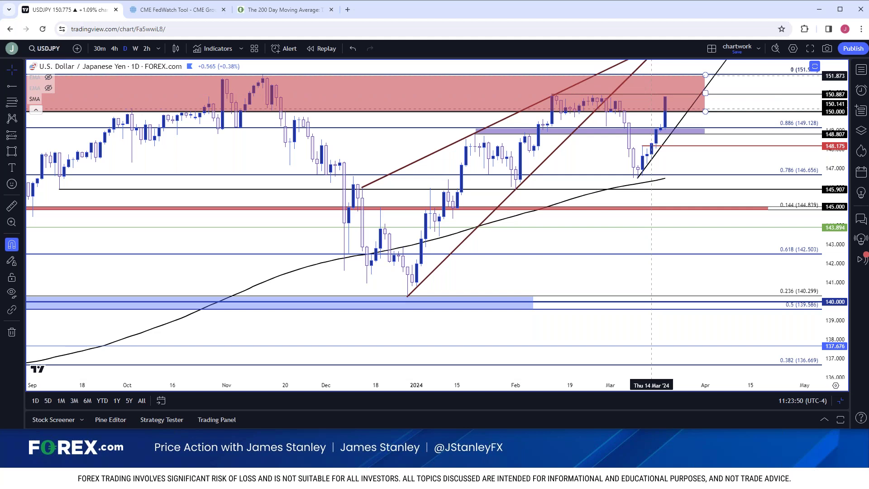
scroll(651, 108, down, 5)
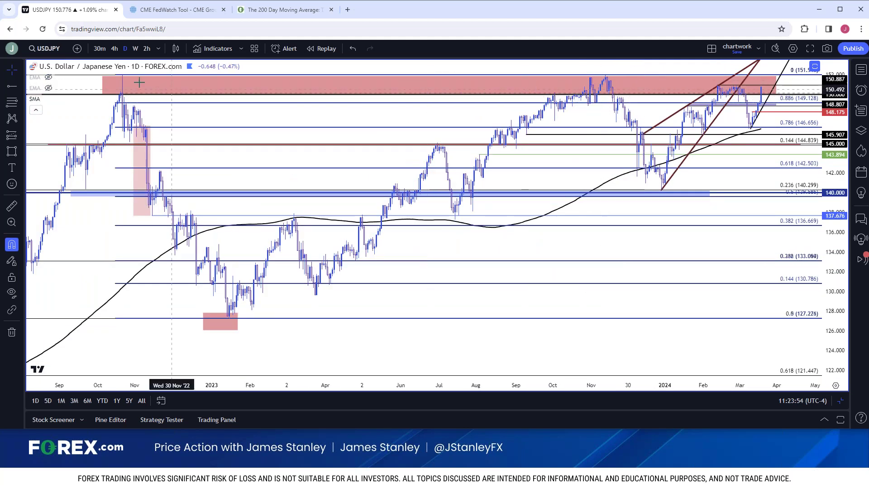
Maximize the USD/JPY chart with the thick SMA and green support zone, and review it on the weekly, monthly and daily intervals.
click(840, 400)
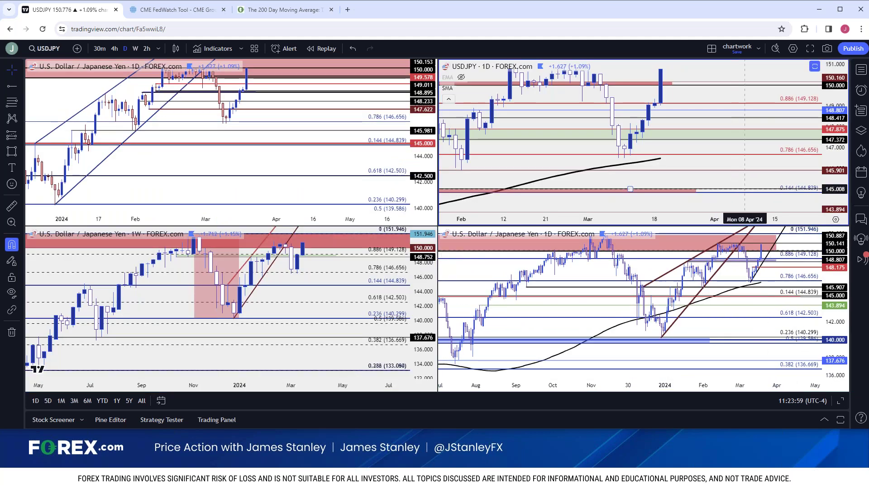
click(839, 401)
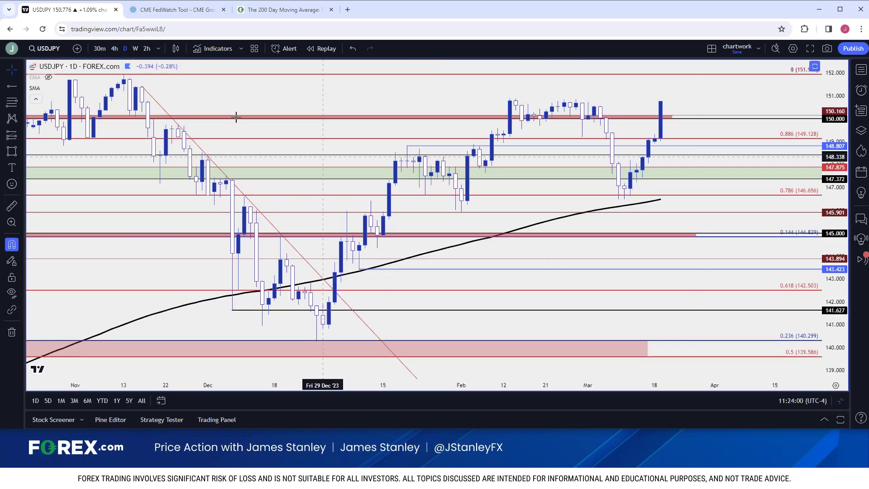
click(135, 49)
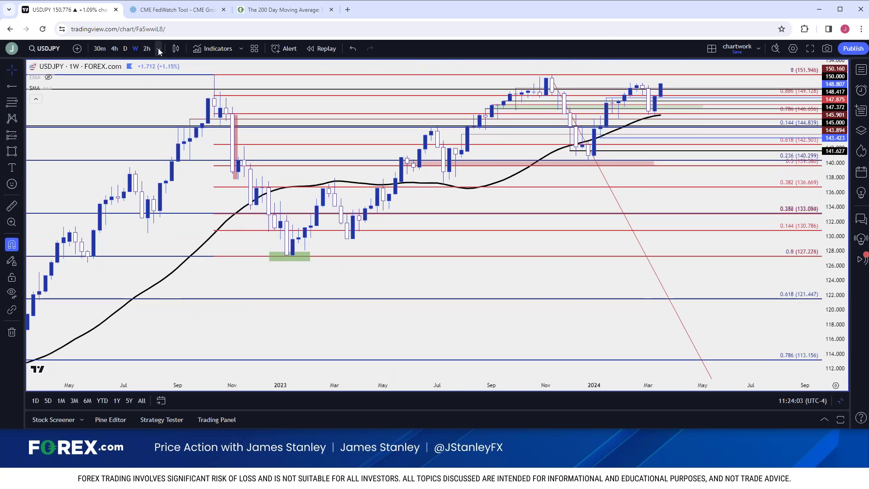
click(158, 48)
click(189, 311)
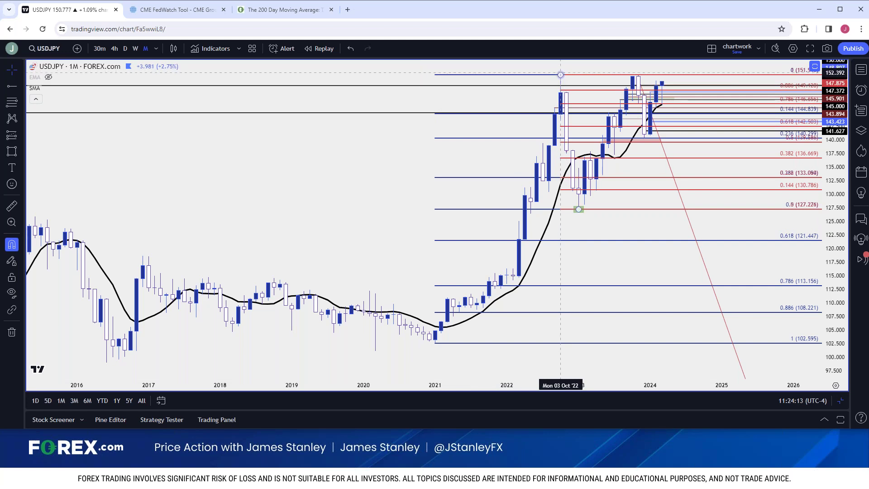
click(134, 48)
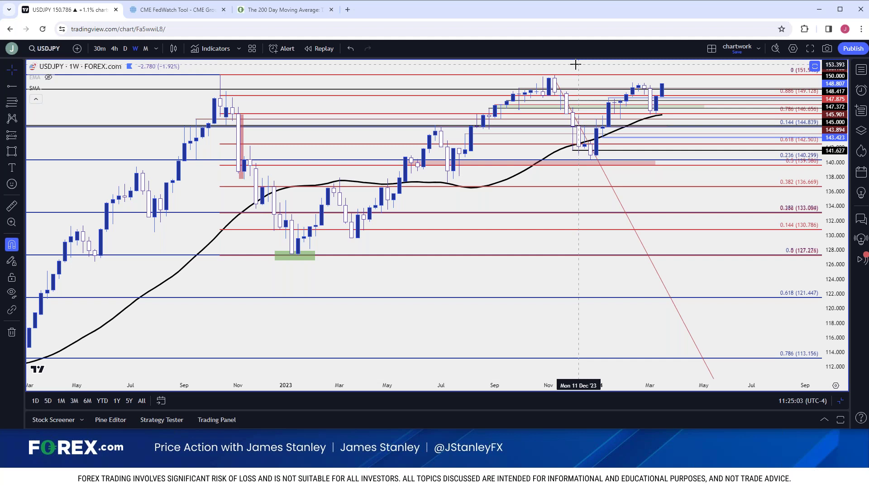
click(125, 48)
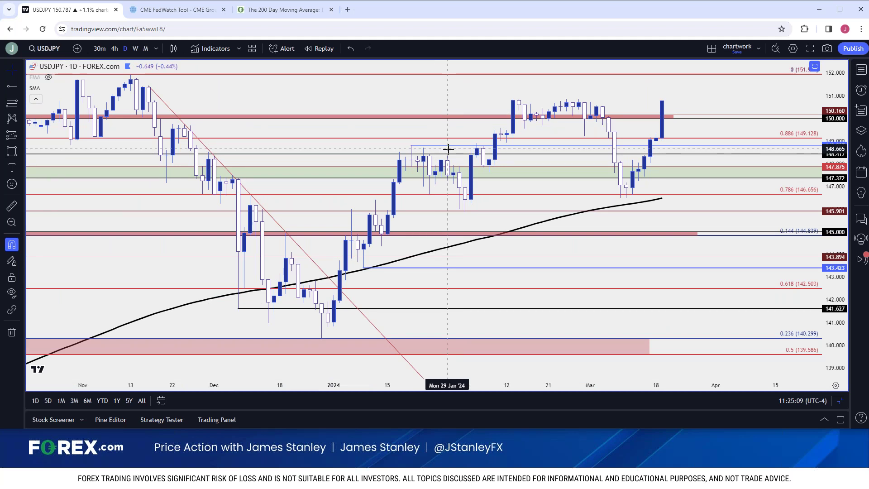
Return to the four-chart layout and maximize the daily USD/JPY chart with the blue rising channel and red down candles.
click(840, 401)
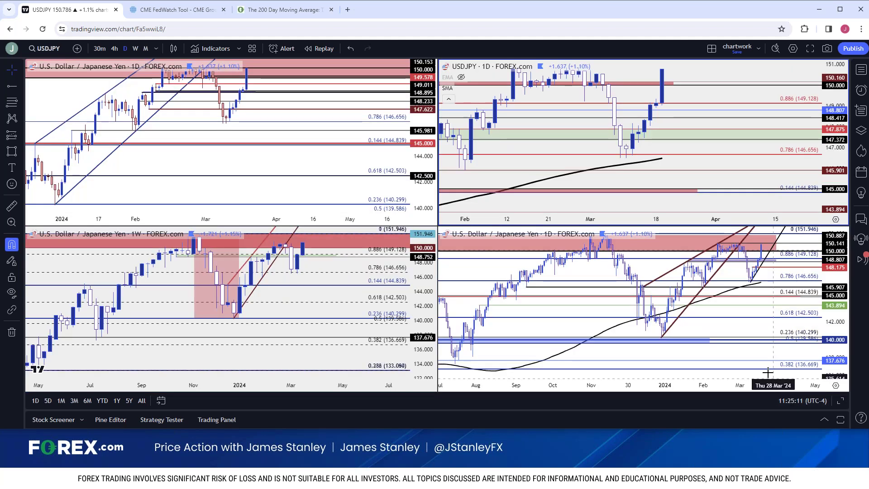
click(375, 172)
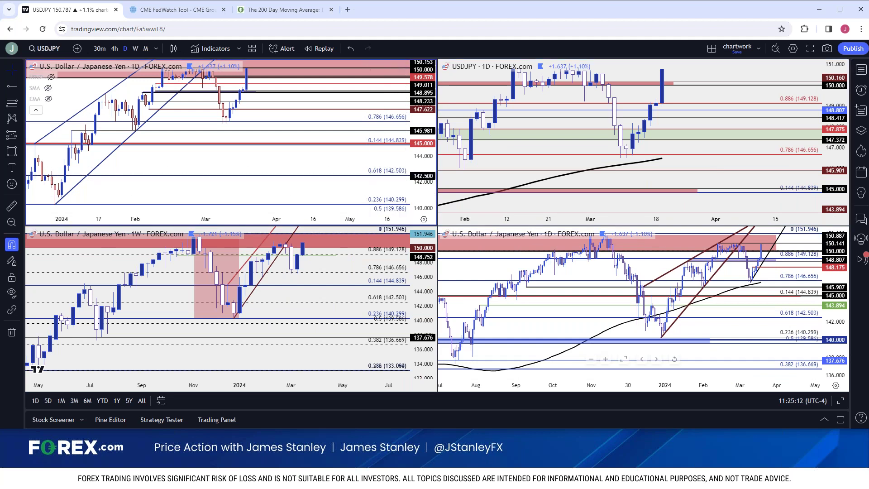
click(840, 400)
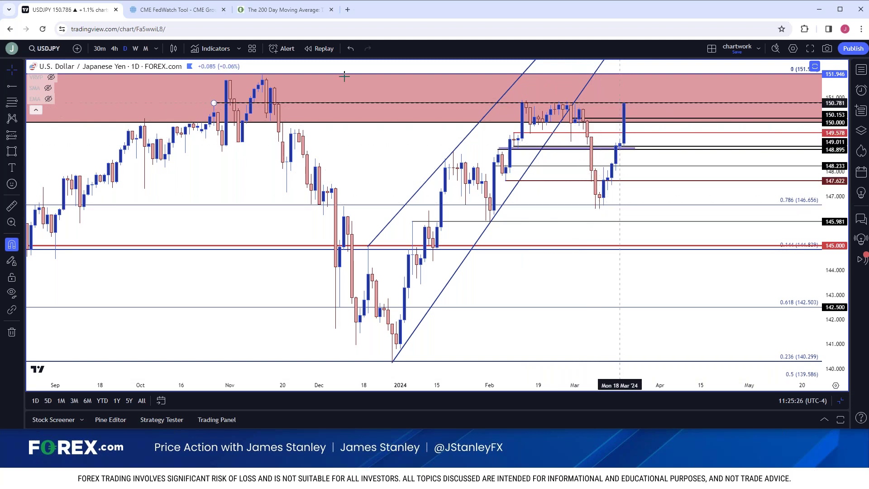
Examine the USD/JPY 4-hour price action around the purple zone and the 150.779 level, and return to the daily interval.
click(118, 53)
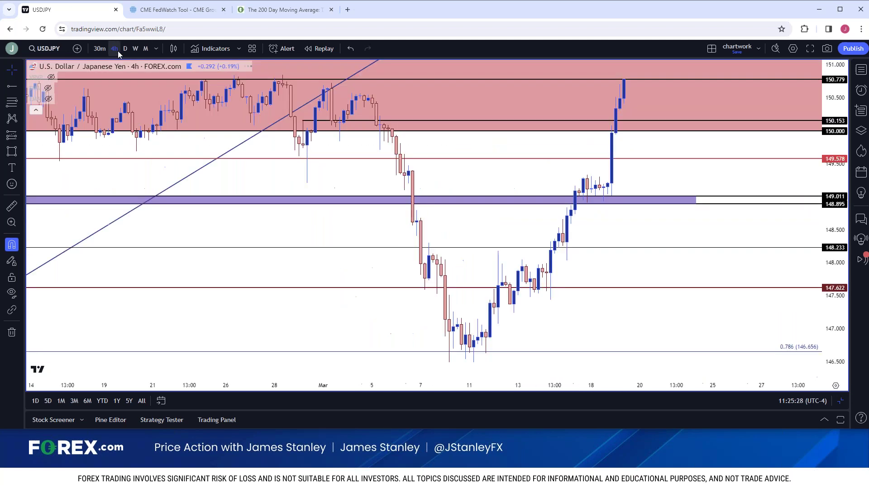
scroll(556, 159, down, 2)
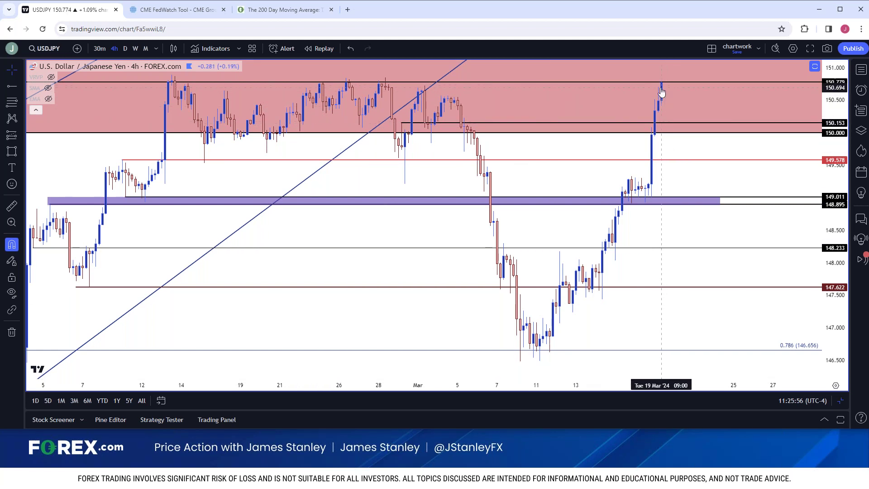
scroll(661, 92, down, 5)
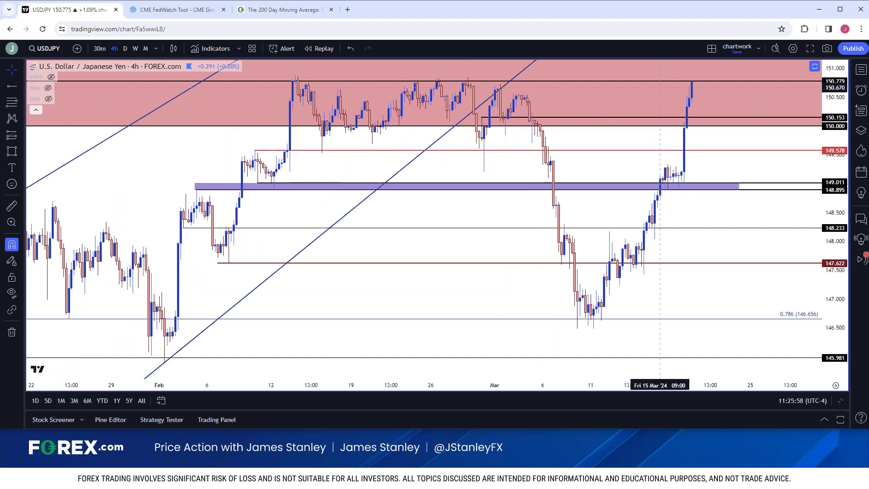
click(125, 50)
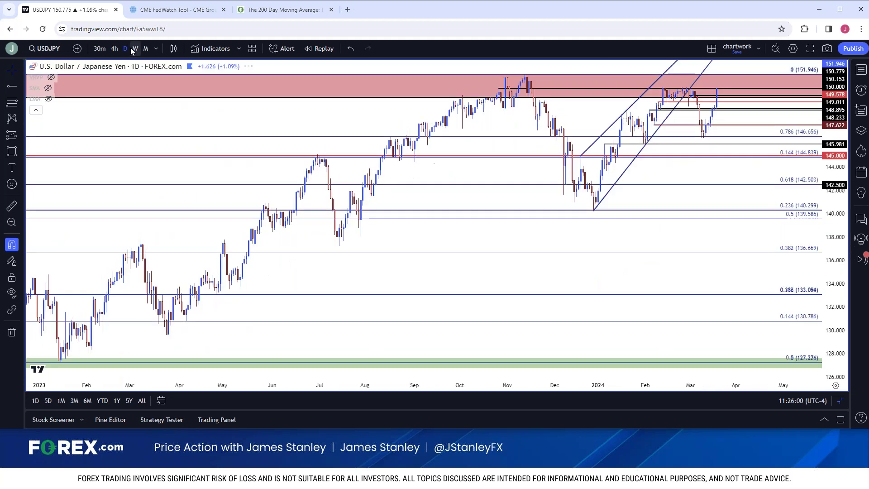
Compare the recent USD/JPY rally with the earlier highs in the red zone on the daily interval.
scroll(193, 135, down, 3)
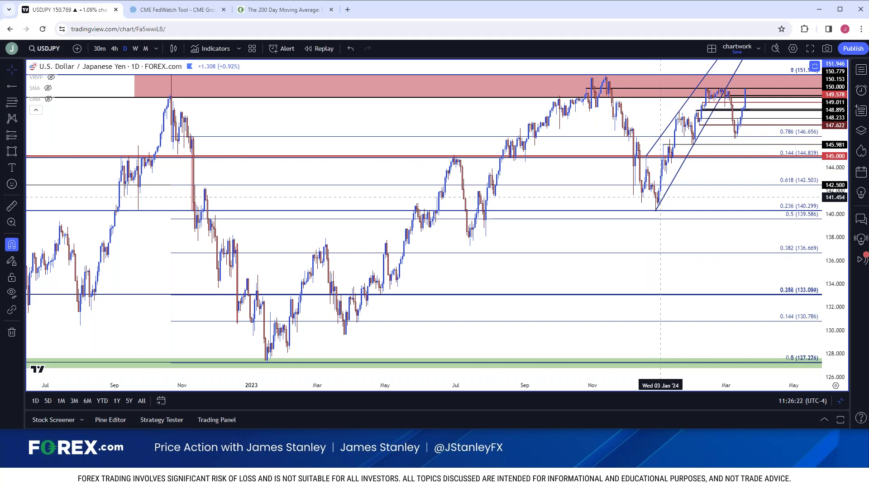
scroll(660, 197, up, 4)
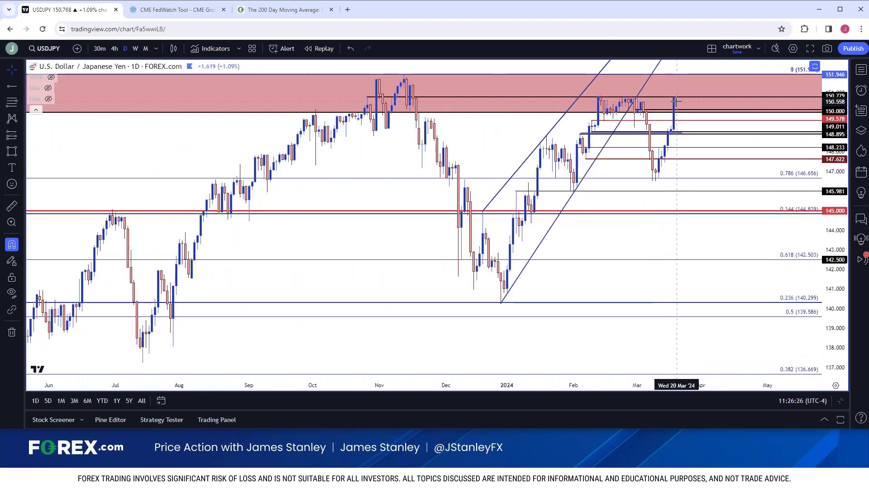
scroll(679, 115, down, 3)
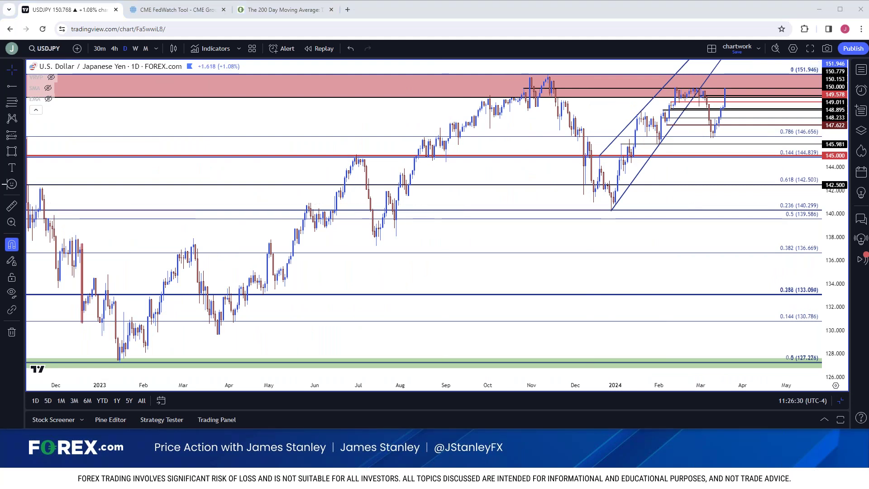
Change the chart's symbol to XAUUSD, Gold / U.S. Dollar, from FOREX.com.
click(47, 50)
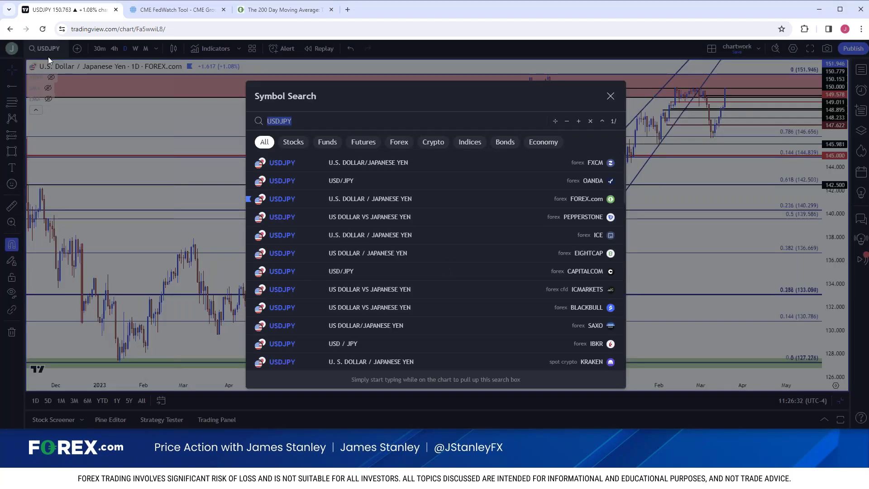
text(XAUUSD)
key(Down)
key(Down)
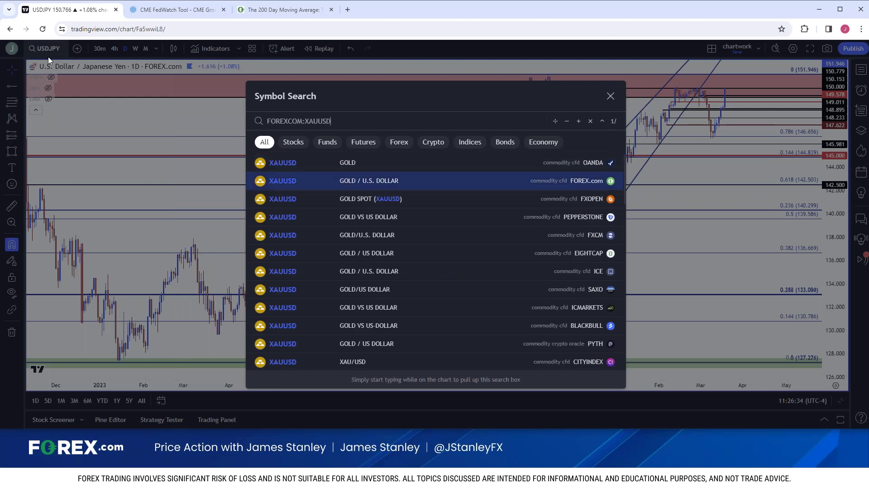
key(Return)
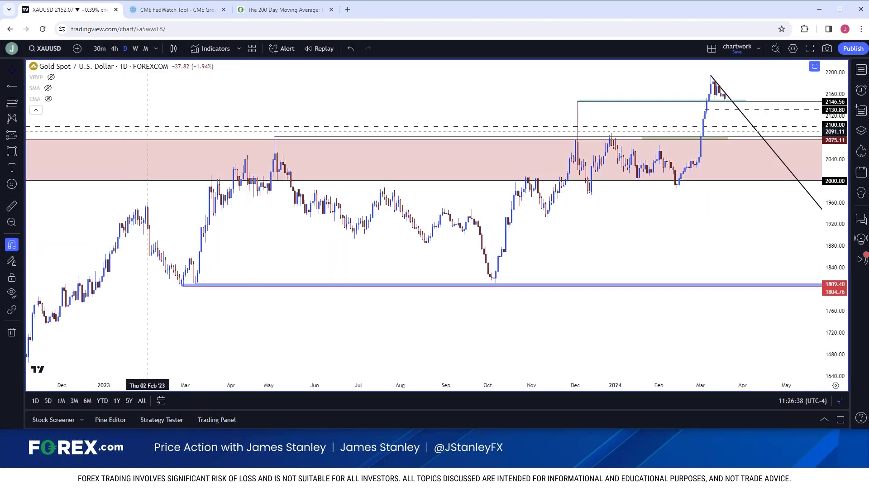
Review gold on the daily and weekly intervals, and return to daily to check the light-blue zone at 2146.56.
scroll(148, 135, up, 5)
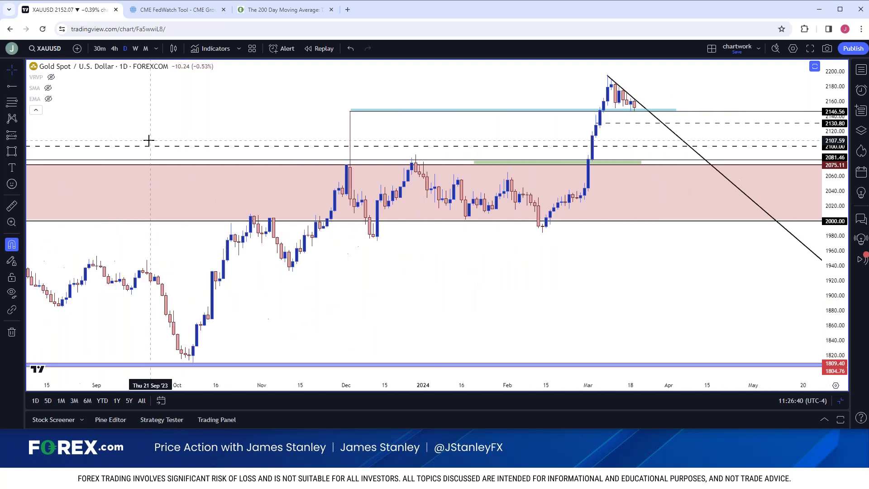
scroll(148, 141, up, 2)
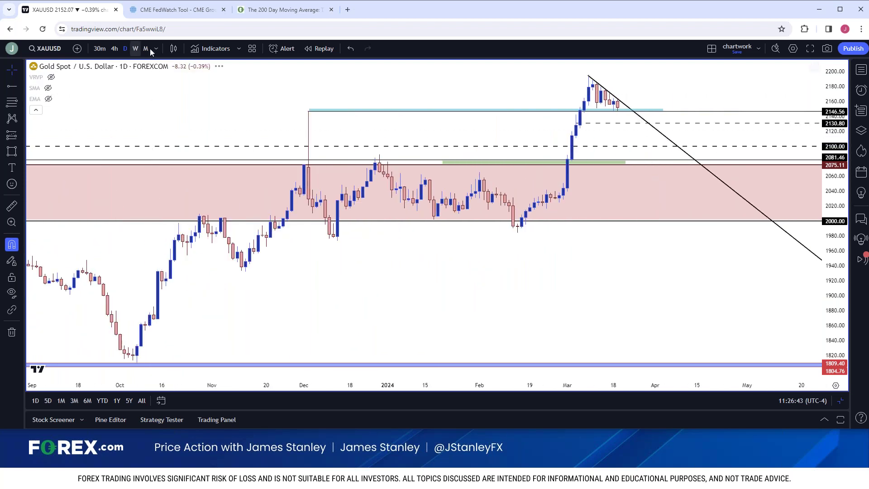
click(135, 48)
scroll(200, 122, down, 4)
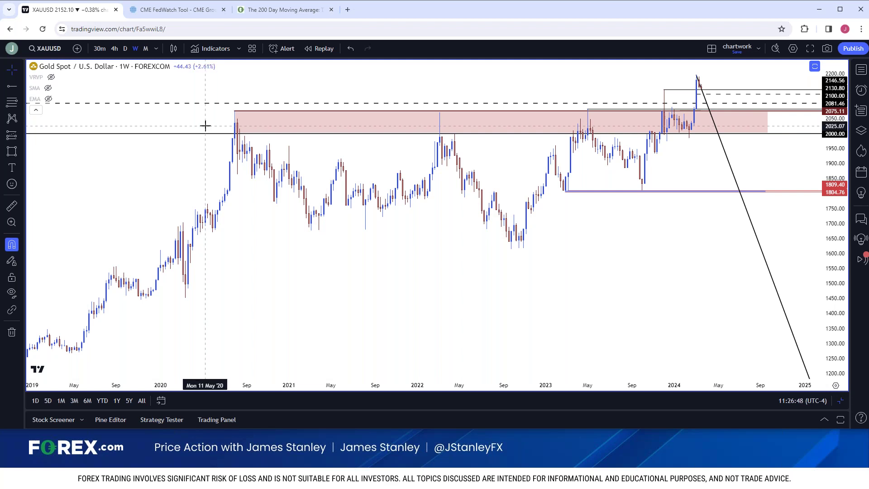
scroll(205, 125, up, 4)
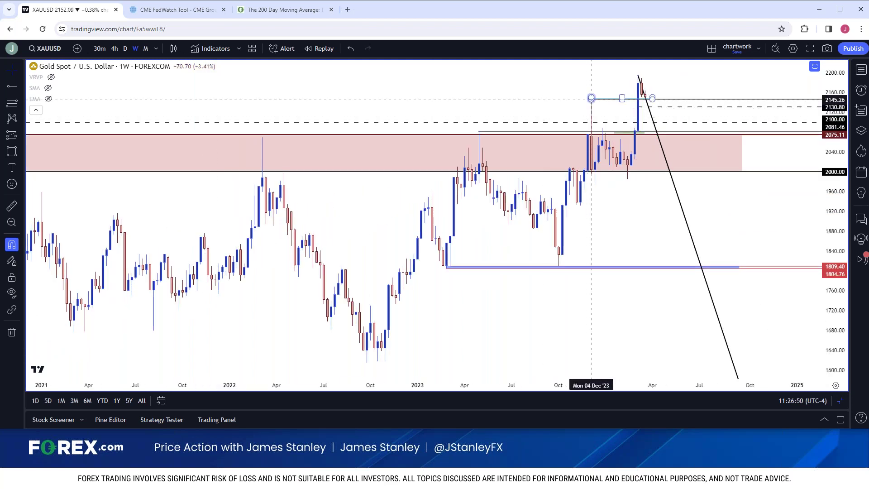
click(126, 50)
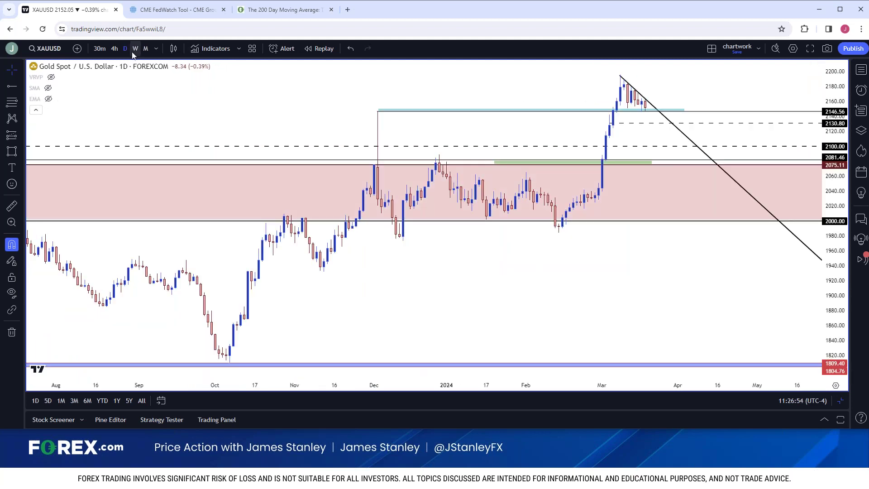
click(612, 110)
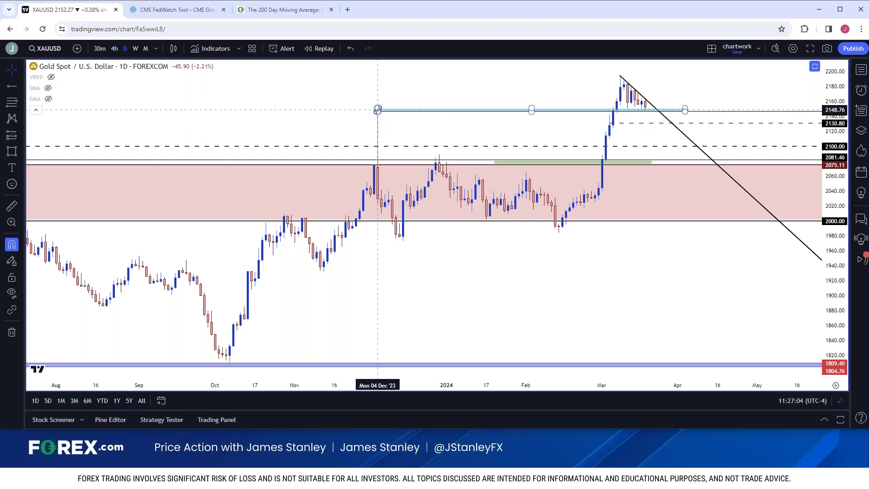
click(362, 106)
Switch gold to the 30-minute interval and trace the price history back to the early December 2023 spike.
click(100, 48)
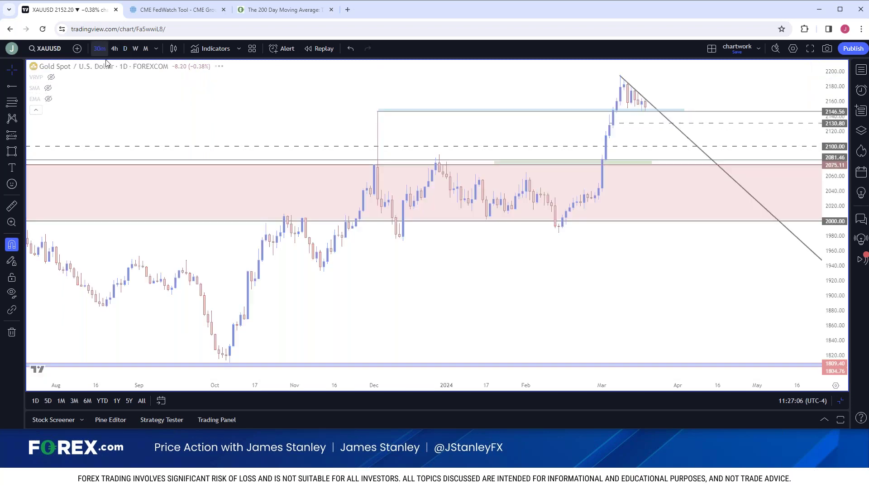
scroll(164, 116, up, 5)
scroll(164, 115, down, 3)
drag(155, 145, 760, 139)
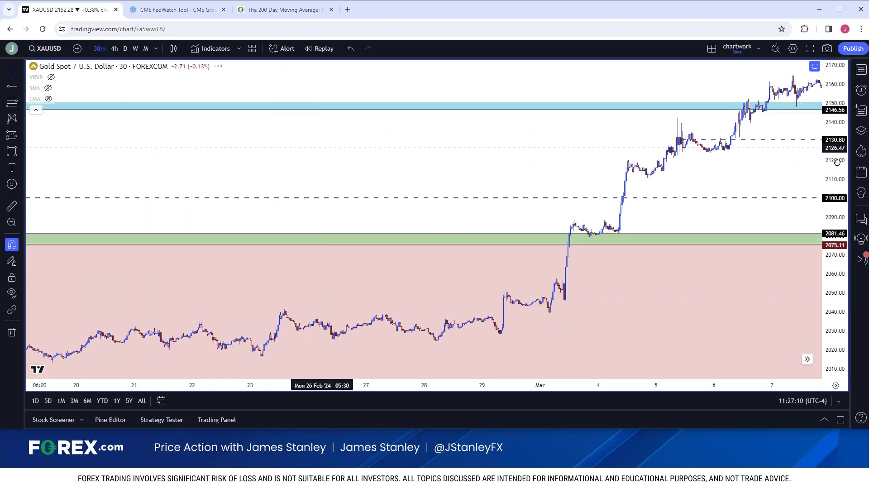
scroll(275, 149, down, 5)
scroll(340, 184, up, 3)
scroll(316, 181, left, 5)
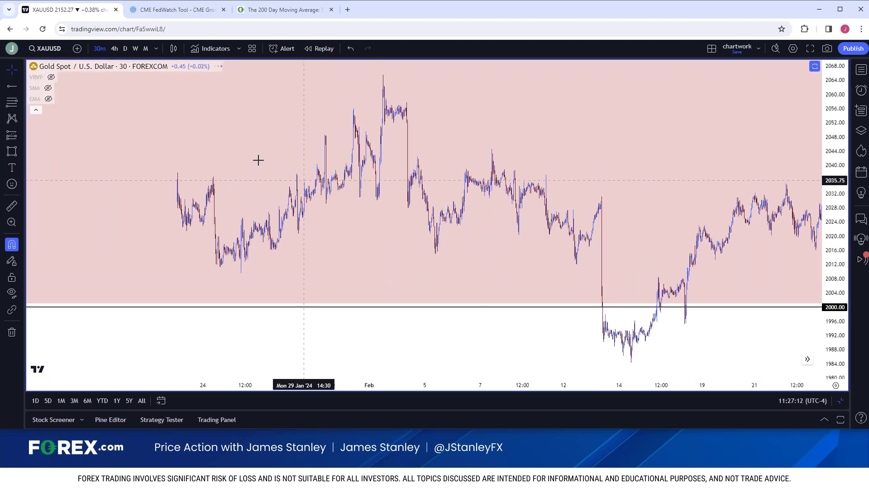
scroll(349, 142, left, 10)
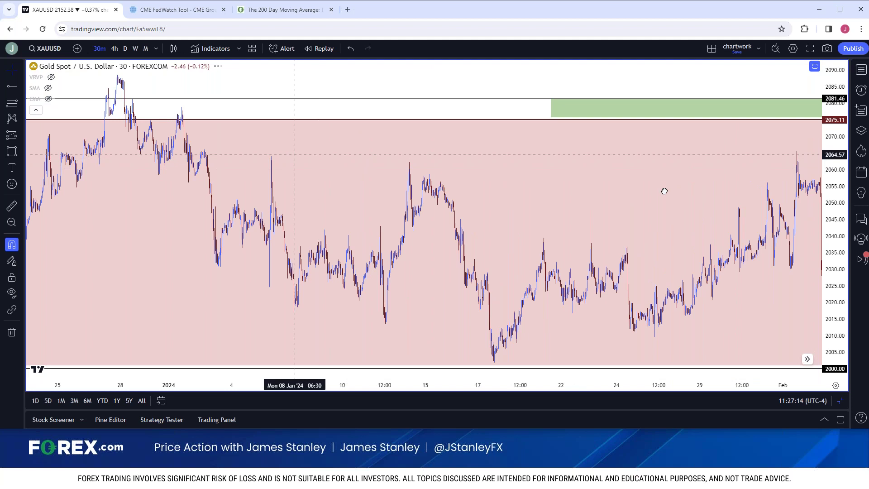
scroll(664, 191, left, 10)
scroll(551, 135, left, 10)
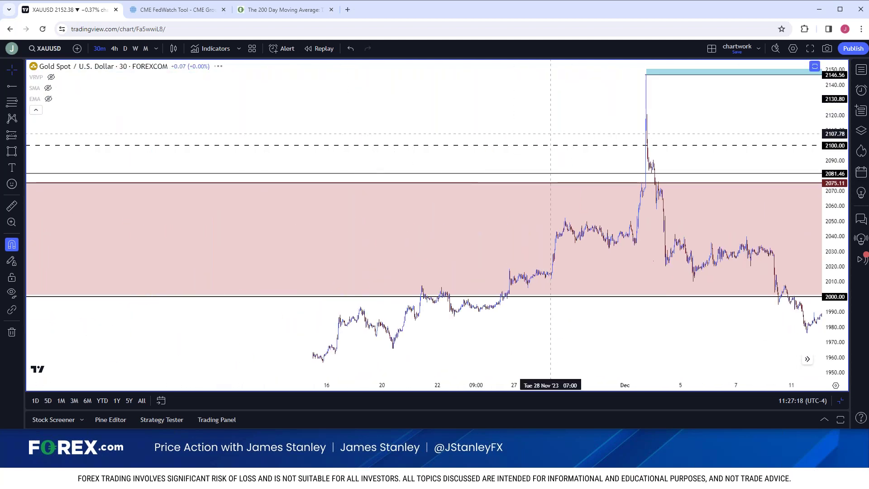
Examine the 3 December 2023 spike on the 30-minute chart, from the 2075.11 level to the 2146.56 high.
scroll(550, 133, up, 8)
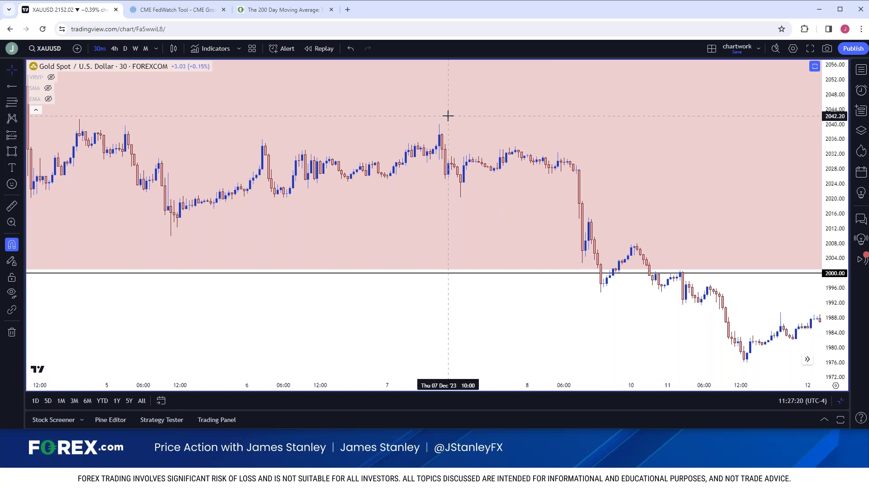
scroll(447, 116, left, 10)
scroll(574, 188, up, 3)
scroll(459, 141, down, 2)
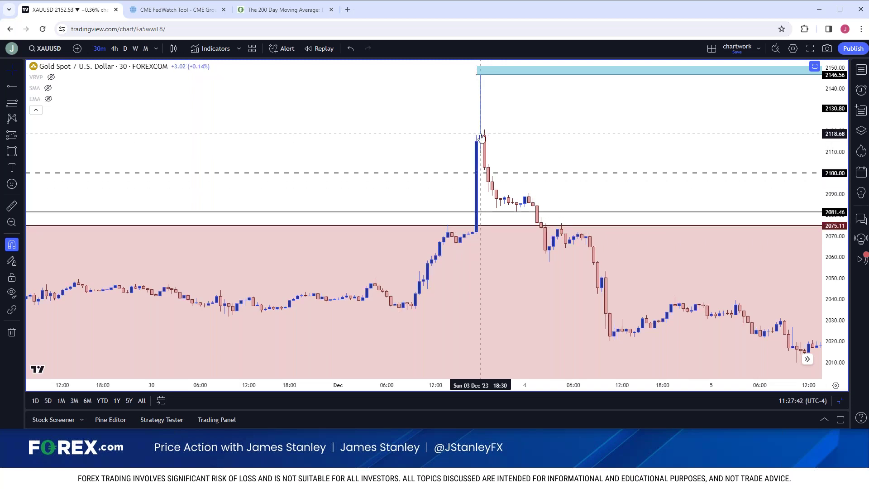
click(478, 75)
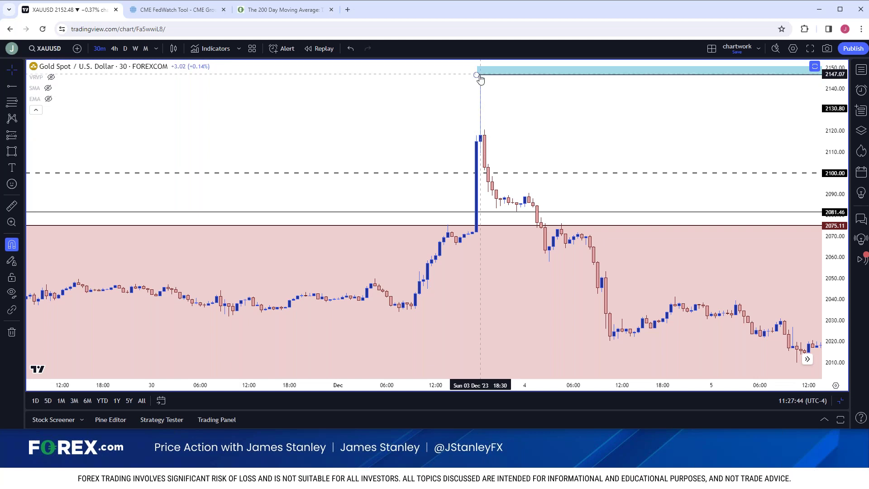
drag(480, 75, 480, 74)
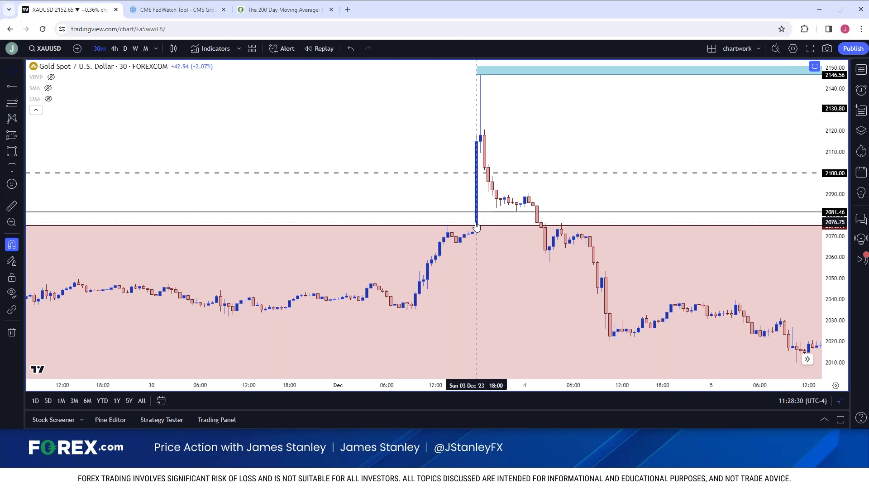
scroll(476, 226, down, 5)
scroll(474, 221, down, 1)
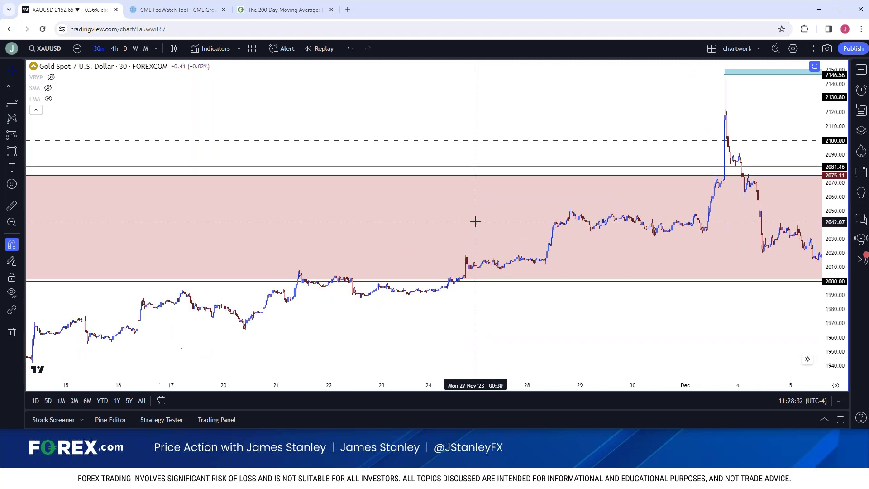
Switch gold to the weekly interval and review price action around the red zone between 2000 and 2075.11.
click(135, 48)
drag(593, 151, 27, 140)
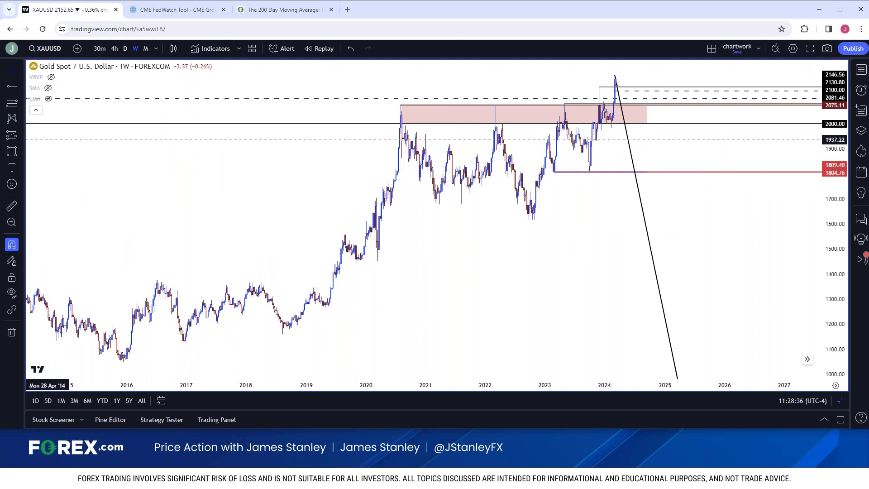
scroll(504, 213, up, 1)
scroll(499, 217, up, 2)
drag(496, 223, 764, 217)
scroll(372, 233, up, 1)
scroll(372, 233, up, 1)
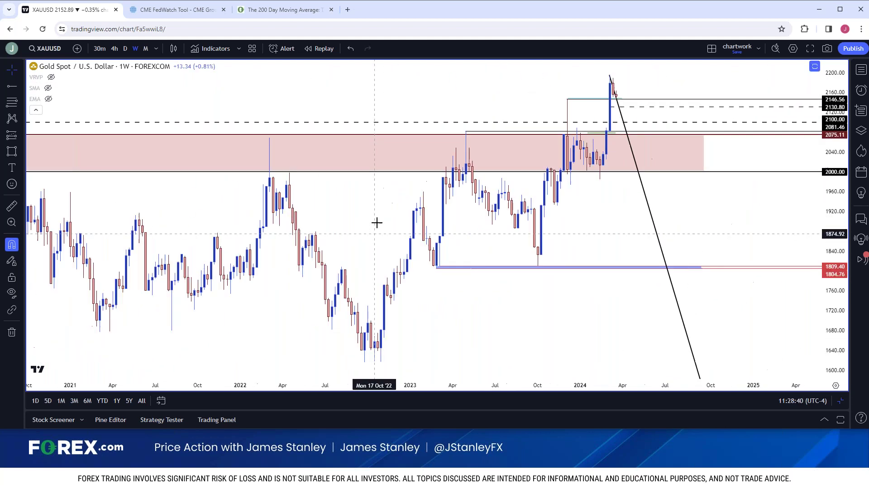
drag(481, 114, 485, 114)
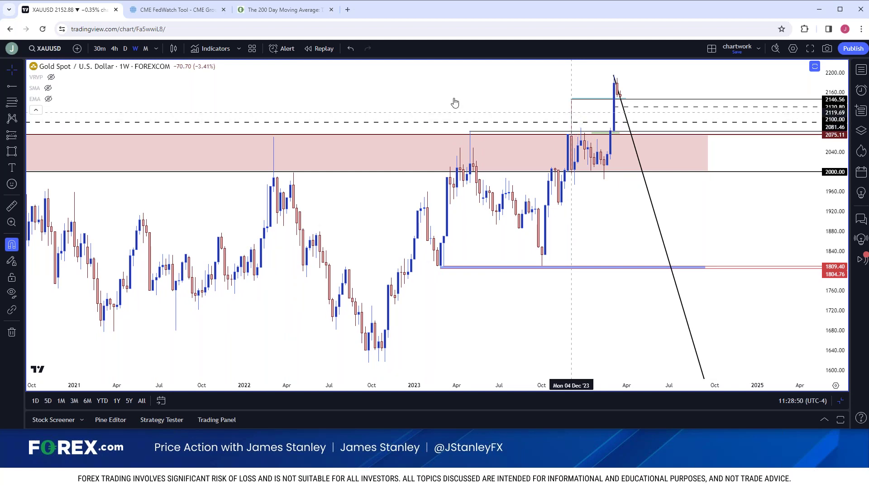
Switch gold to the 4-hour interval and examine the December 2023 high at 2146.56.
click(114, 48)
scroll(182, 123, down, 5)
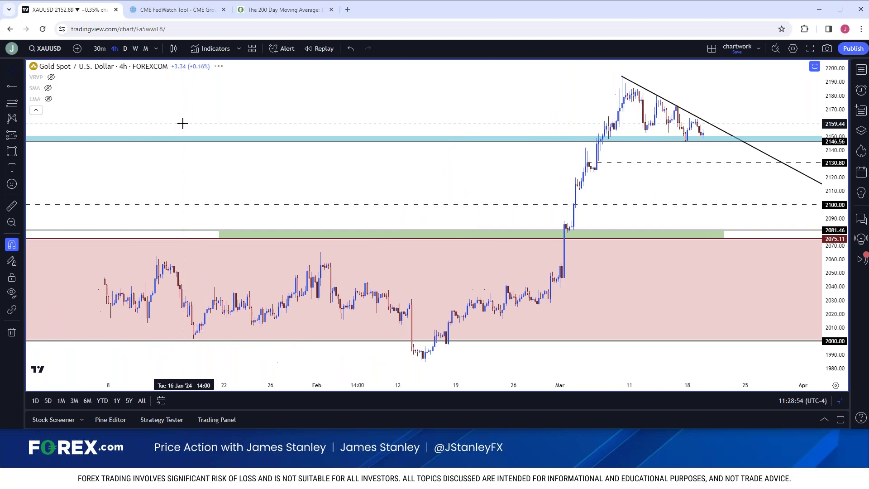
drag(183, 109, 400, 148)
scroll(389, 144, up, 3)
click(256, 74)
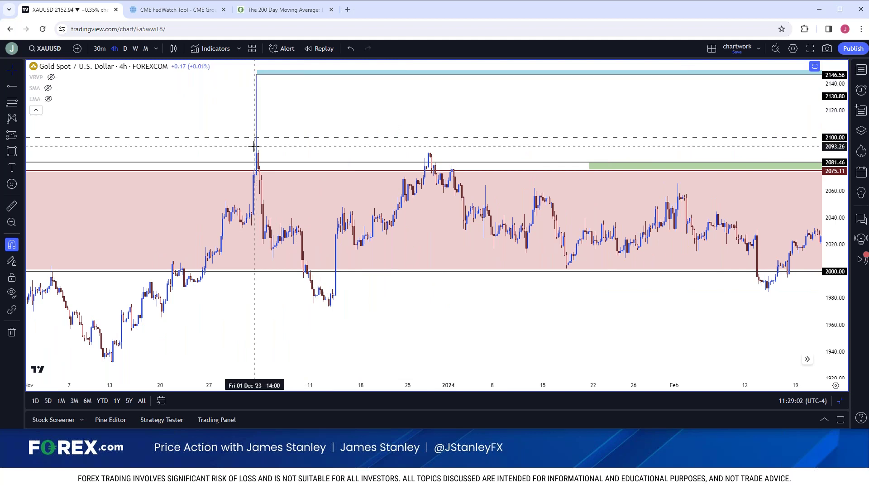
Return gold to the daily interval and check the December and February tests of the 2000 level.
click(124, 49)
drag(534, 146, 53, 184)
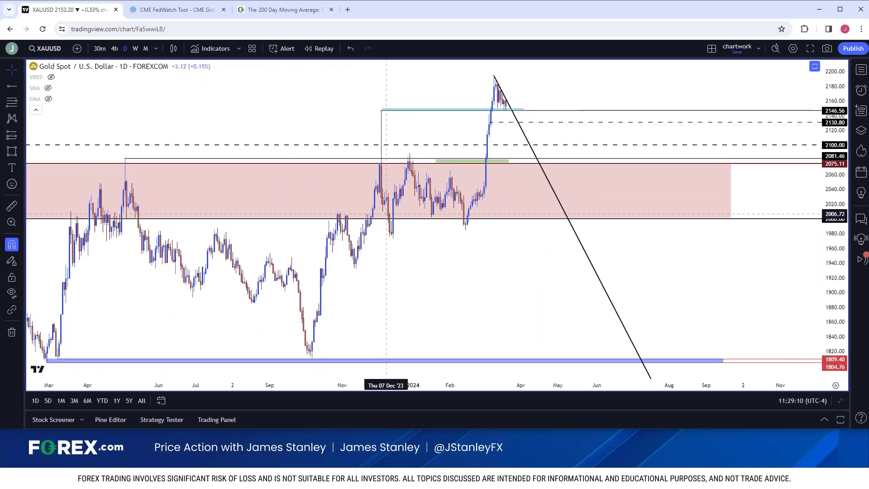
click(388, 219)
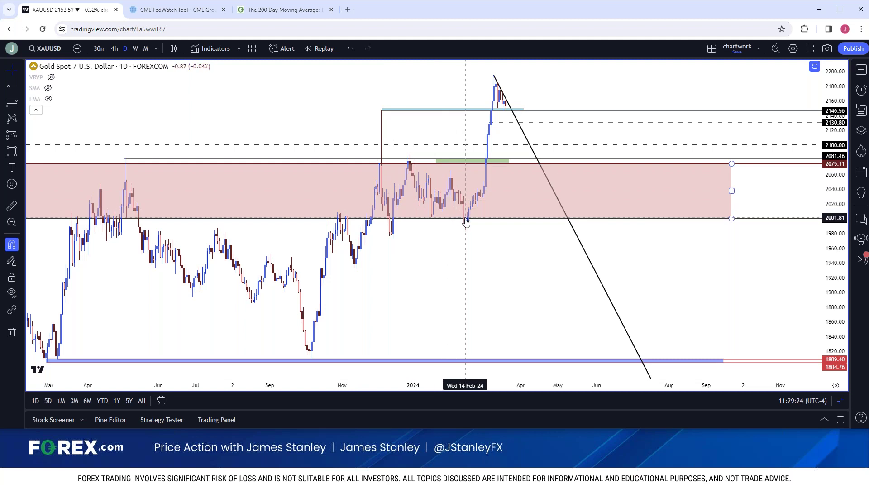
Return to the four-chart layout and maximize the daily XAUUSD chart with the gray background, black SMA and red zone.
click(841, 402)
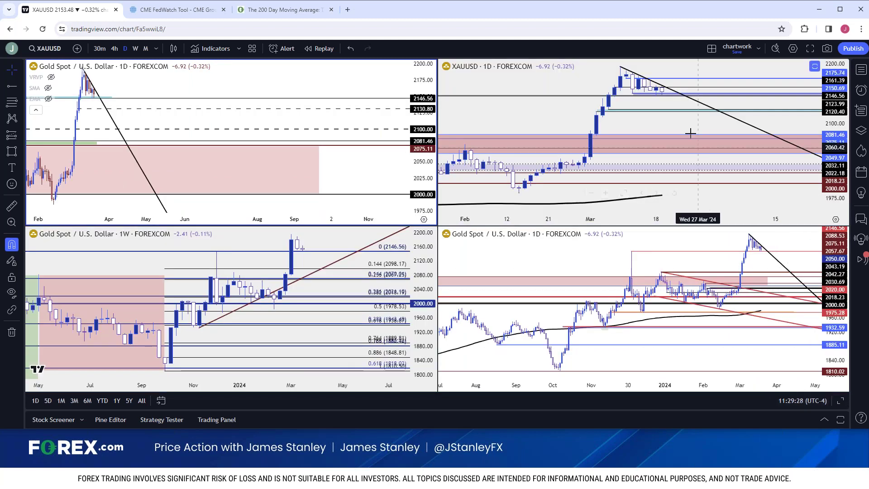
click(841, 401)
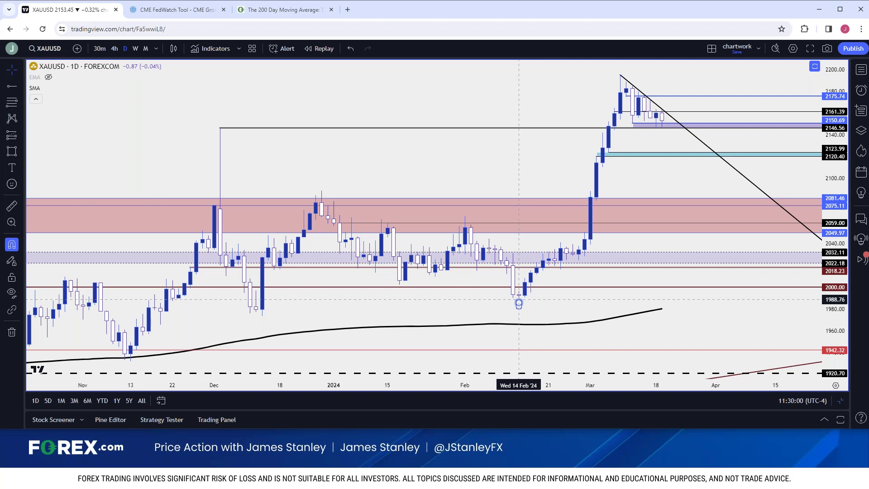
Switch gold to the 30-minute interval with the SMA hidden and locate the mid-February low below 2000.
click(100, 48)
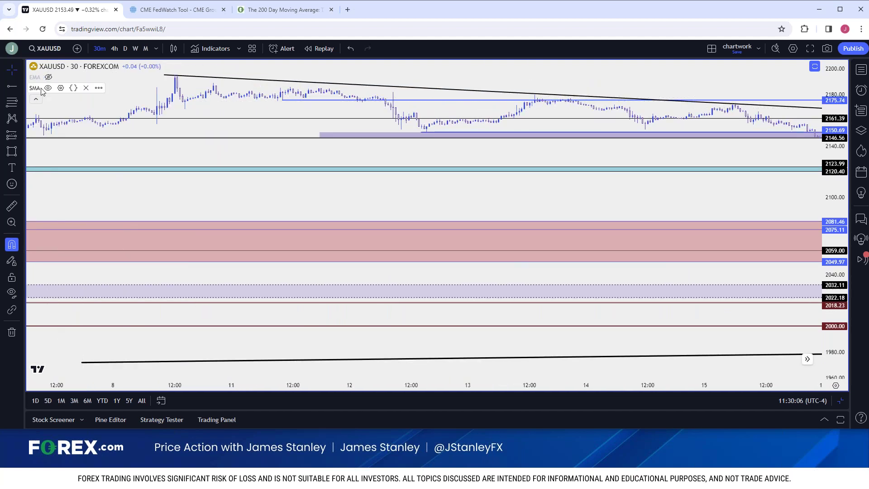
scroll(191, 207, down, 6)
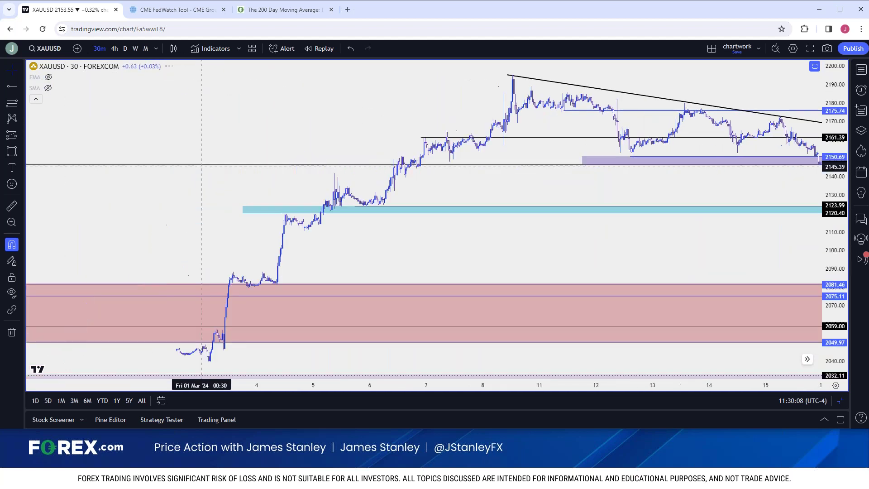
drag(191, 207, 495, 171)
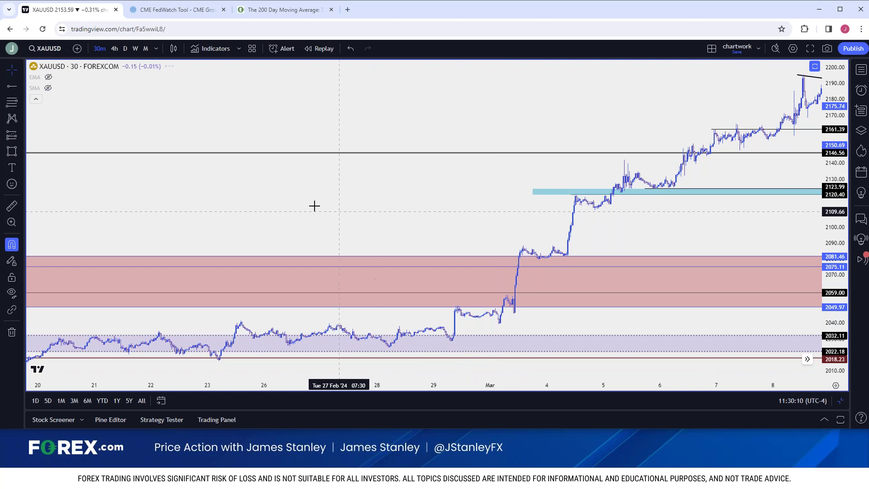
drag(256, 170, 644, 170)
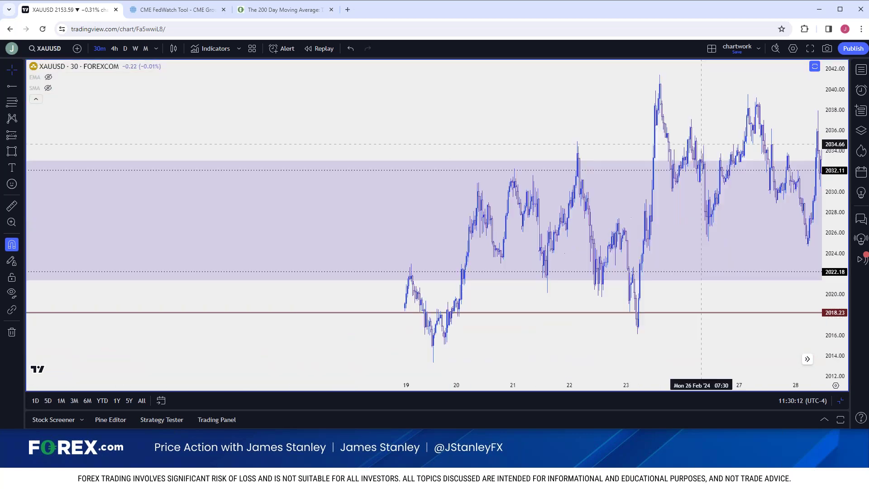
drag(287, 226, 645, 234)
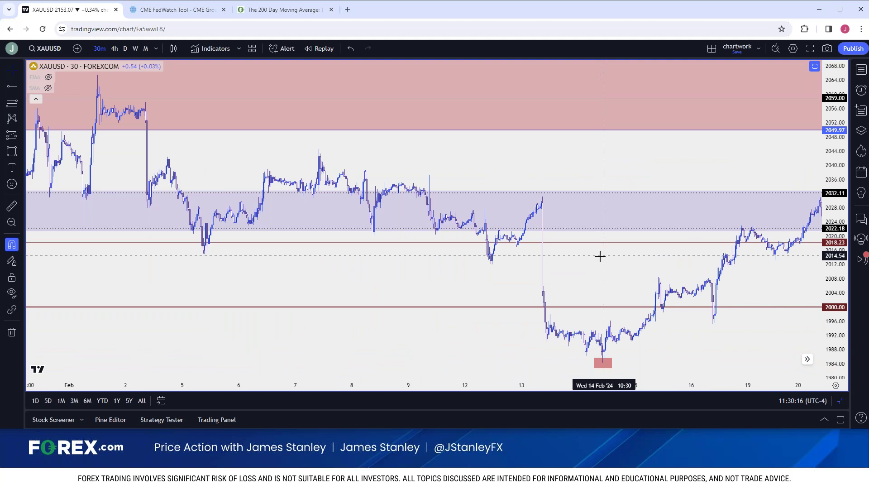
Examine the 30-minute recovery from the red-marked 14 February low back through the 2000 level.
scroll(599, 255, up, 3)
scroll(555, 262, up, 3)
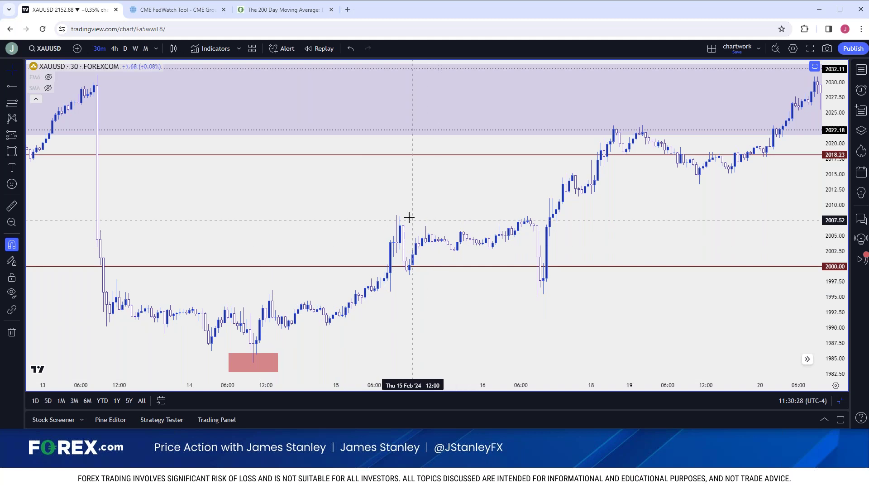
drag(393, 217, 184, 196)
scroll(184, 196, down, 3)
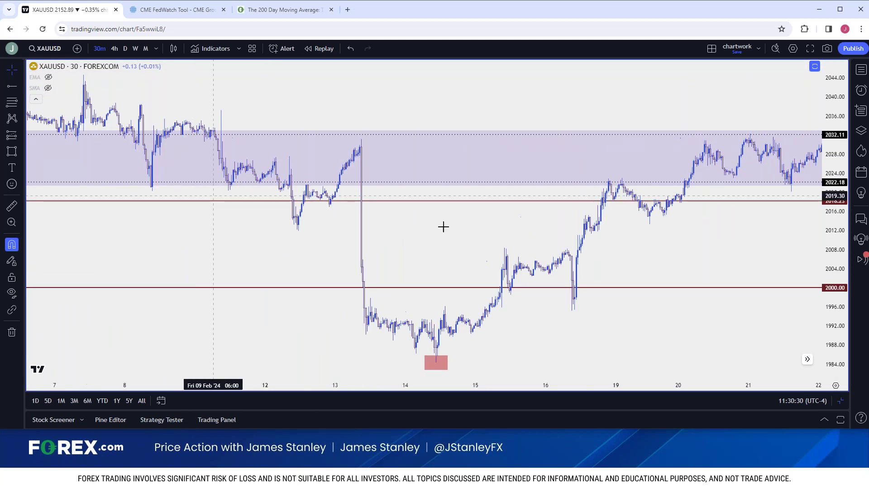
drag(378, 190, 170, 125)
Return gold to the daily interval and review price action from 2023 up to the December high at 2146.56.
click(125, 48)
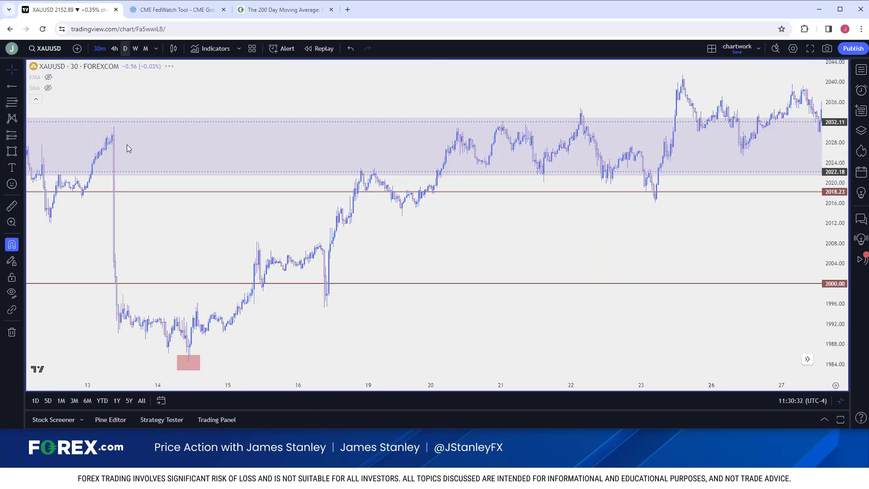
drag(509, 226, 55, 222)
drag(543, 230, 337, 259)
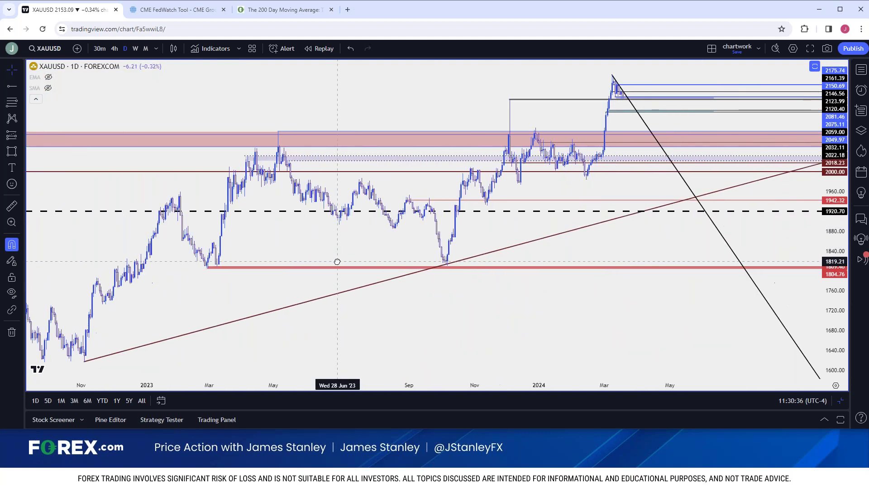
scroll(337, 261, up, 2)
scroll(337, 261, up, 2)
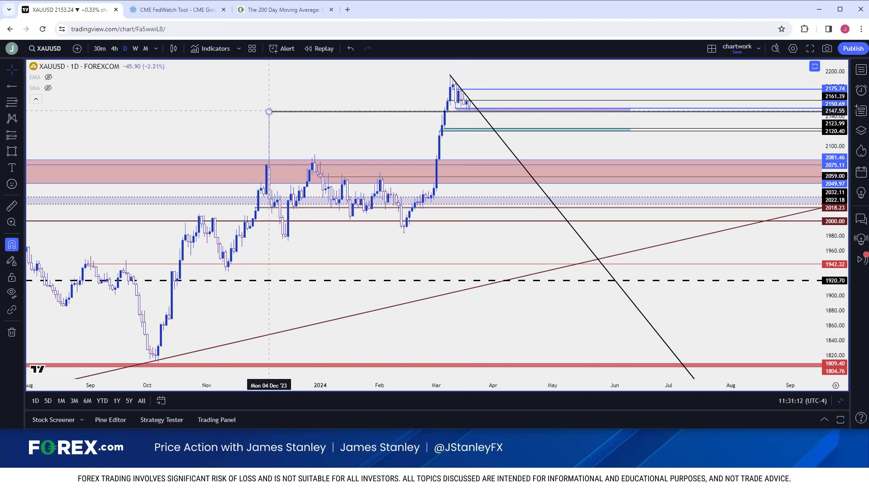
drag(286, 96, 308, 98)
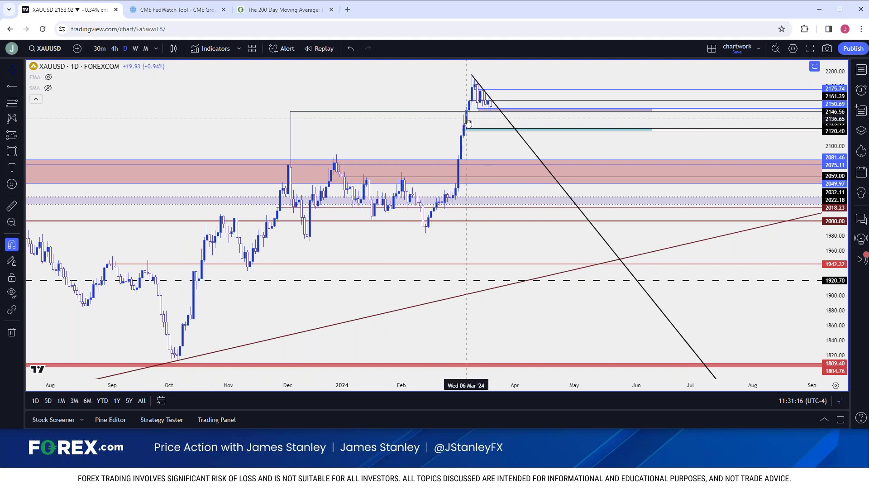
Examine the daily pullback from the March high towards the December high's 2146.56 level.
click(471, 76)
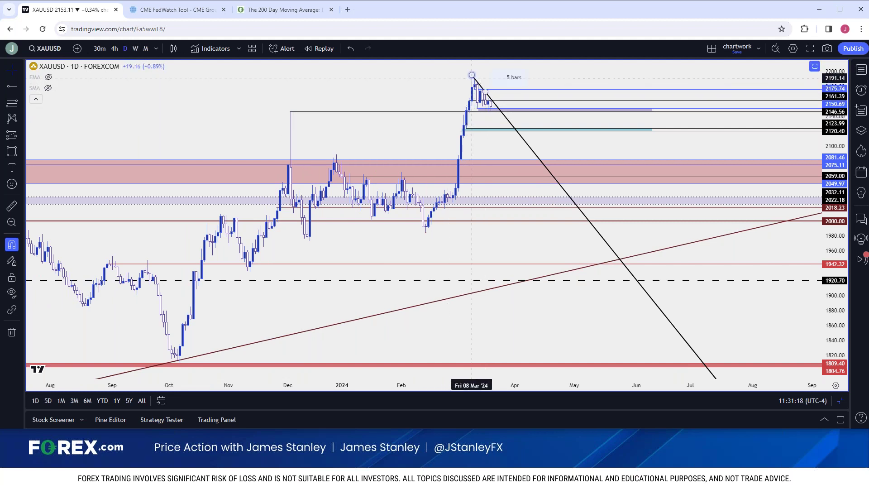
scroll(272, 86, up, 3)
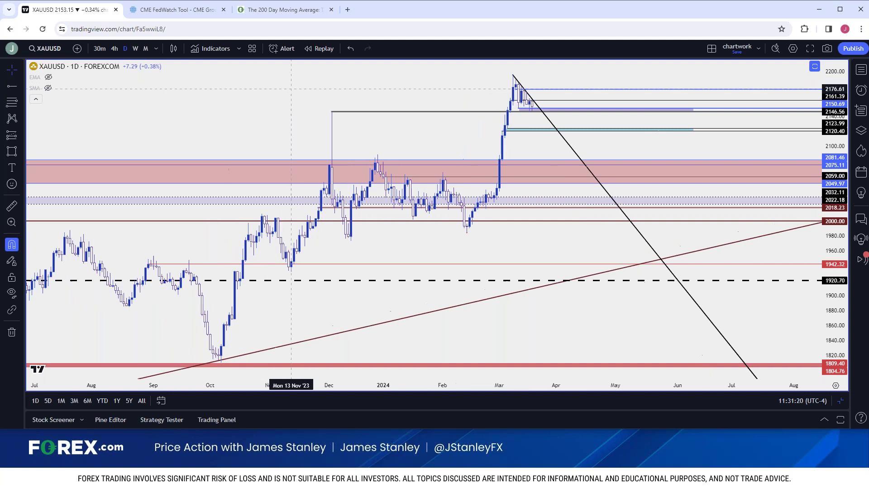
scroll(288, 90, up, 3)
scroll(287, 90, down, 2)
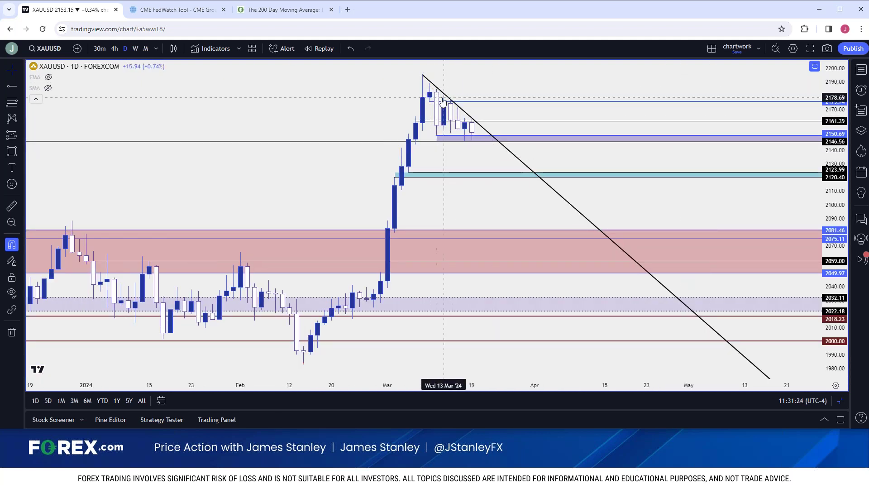
scroll(458, 117, down, 2)
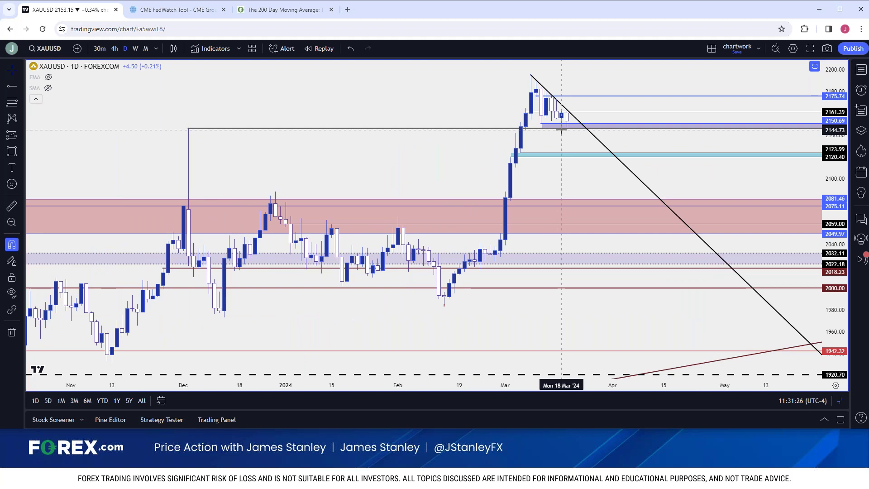
click(194, 128)
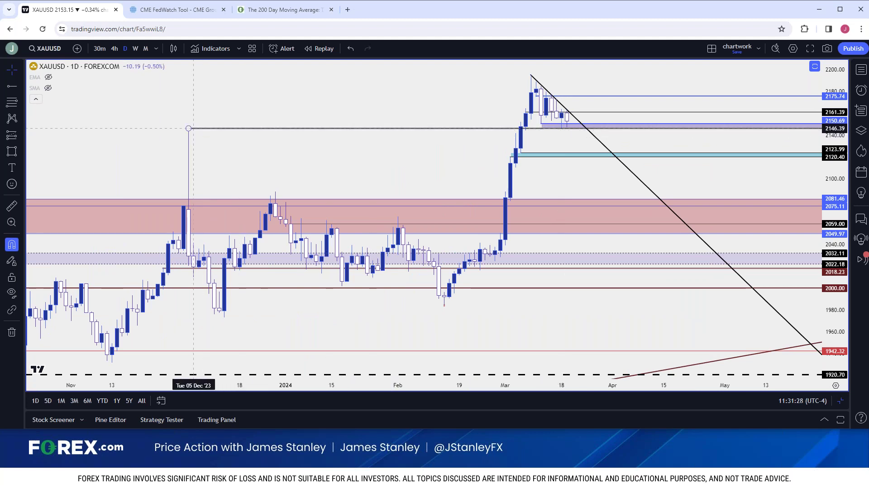
Switch gold to the 4-hour interval and examine the descending trendline against the purple zone between 2146.56 and 2150.69.
click(114, 49)
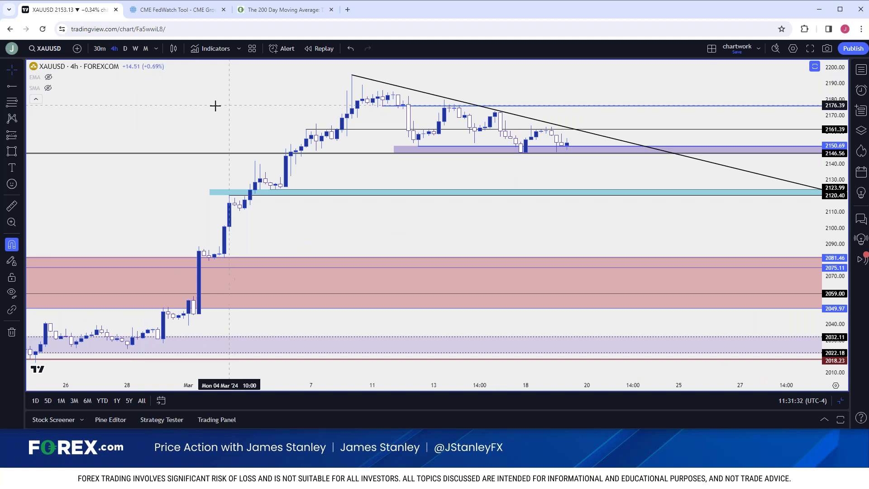
scroll(497, 123, down, 2)
scroll(579, 153, up, 5)
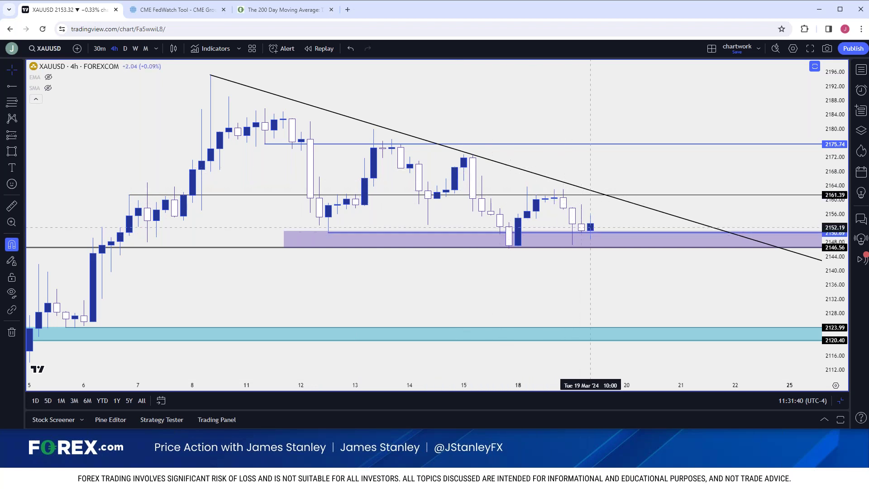
scroll(590, 234, down, 3)
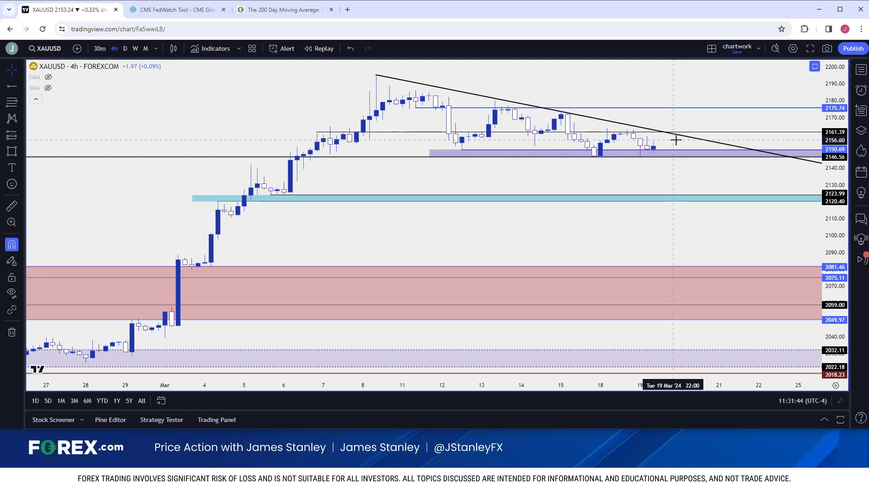
scroll(676, 140, down, 2)
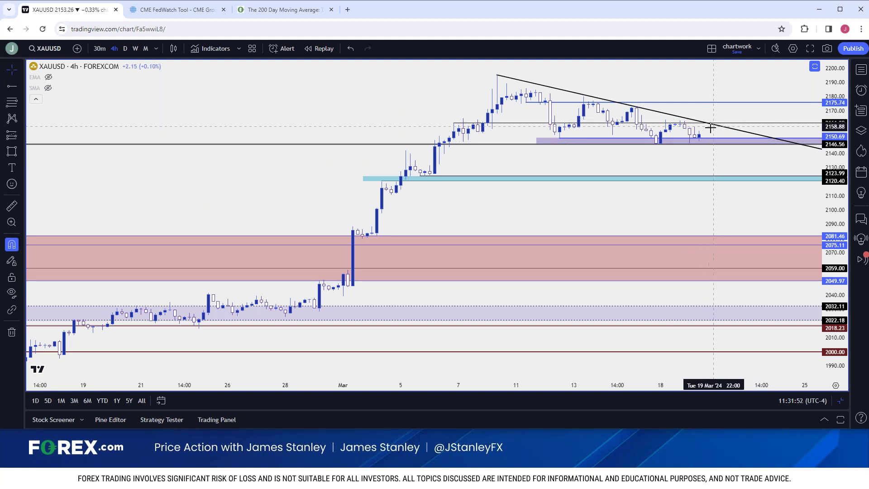
scroll(698, 135, down, 2)
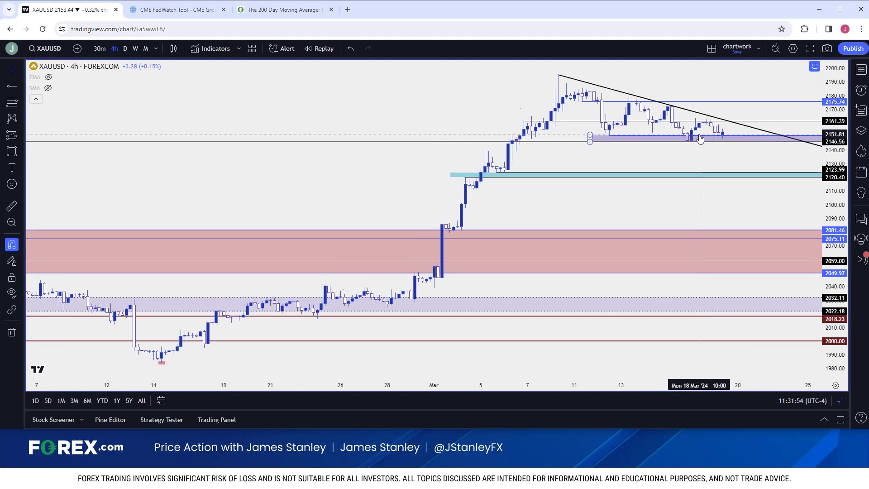
Compare the daily and 4-hour gold charts around the teal zone between 2120.40 and 2123.99, ending on daily.
click(126, 48)
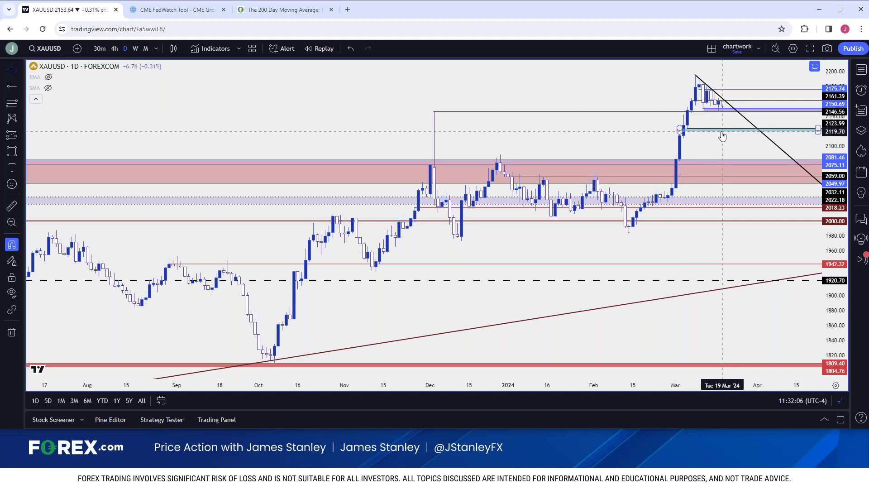
click(119, 51)
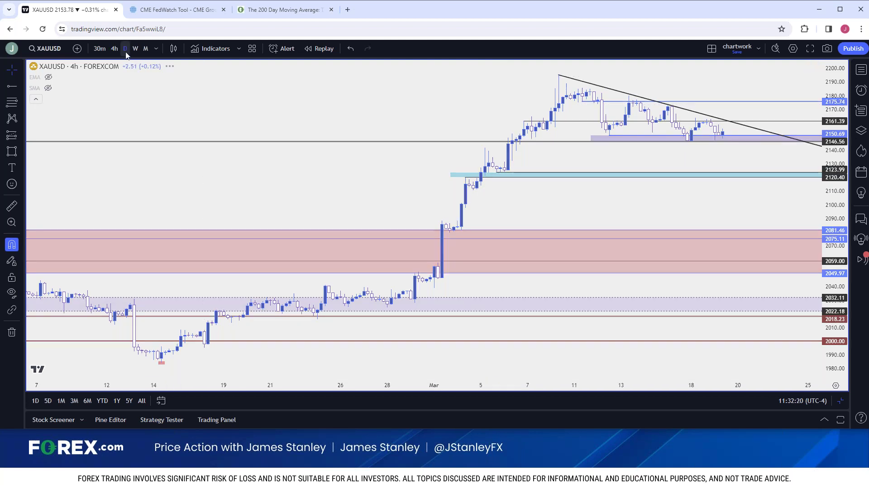
click(125, 49)
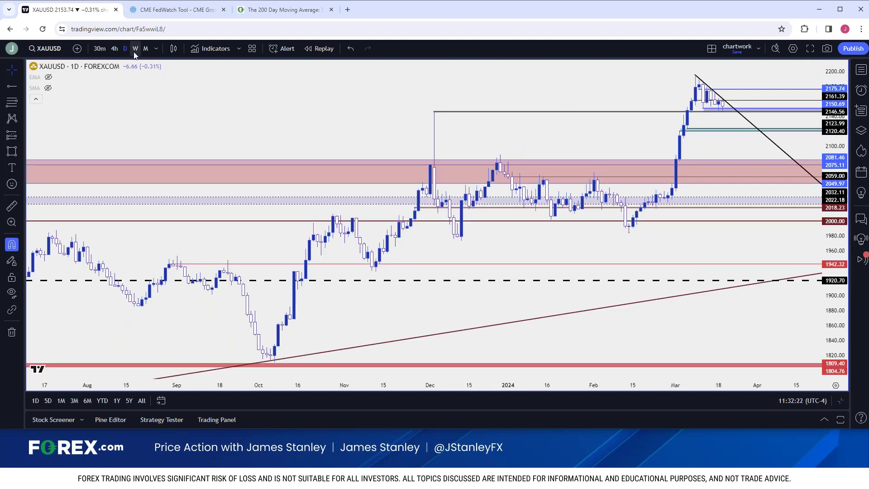
Switch gold to the weekly interval and review the tests of the red zone since 2020.
click(134, 53)
scroll(314, 133, down, 3)
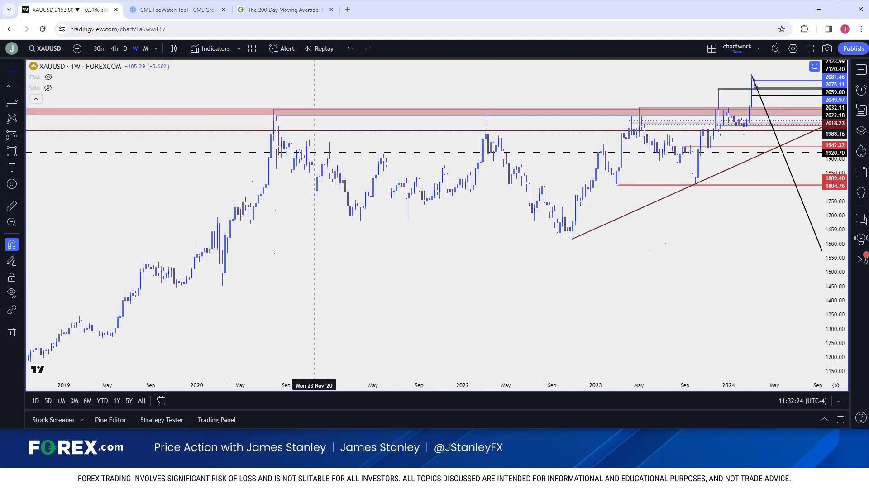
scroll(314, 133, up, 3)
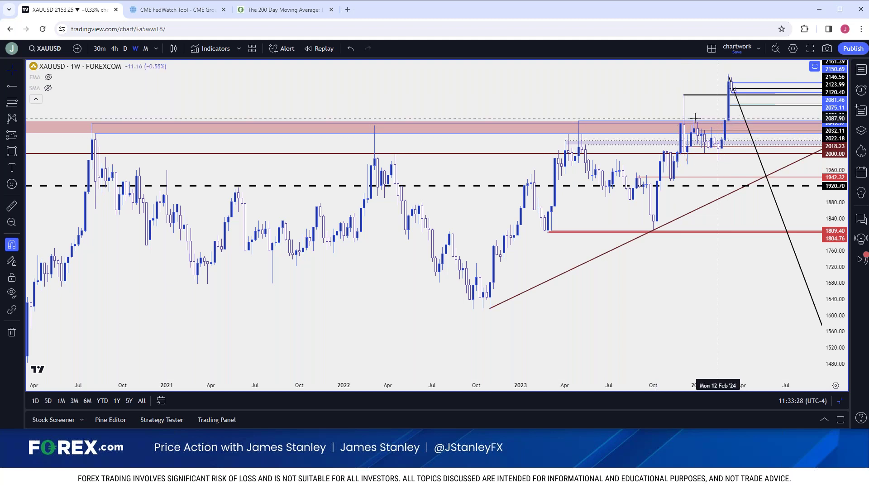
Step gold down to the daily and 4-hour intervals and check the March consolidation beneath the descending trendline.
text(D)
key(Return)
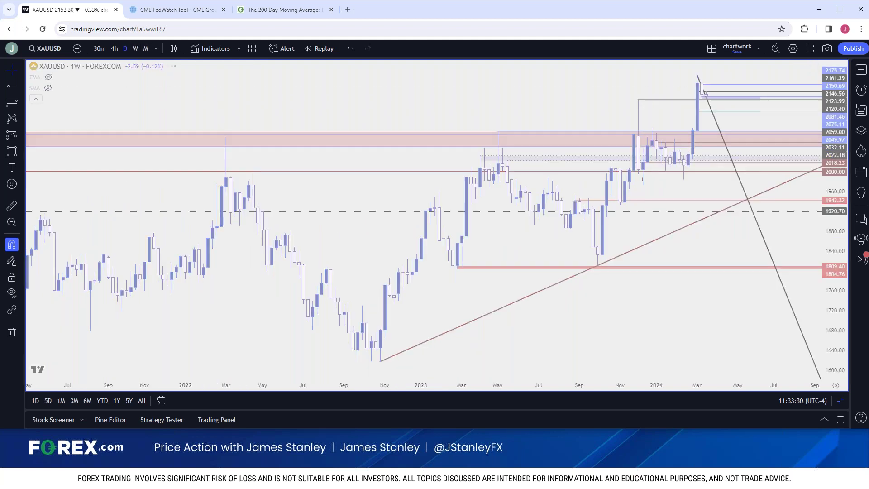
scroll(129, 76, down, 1)
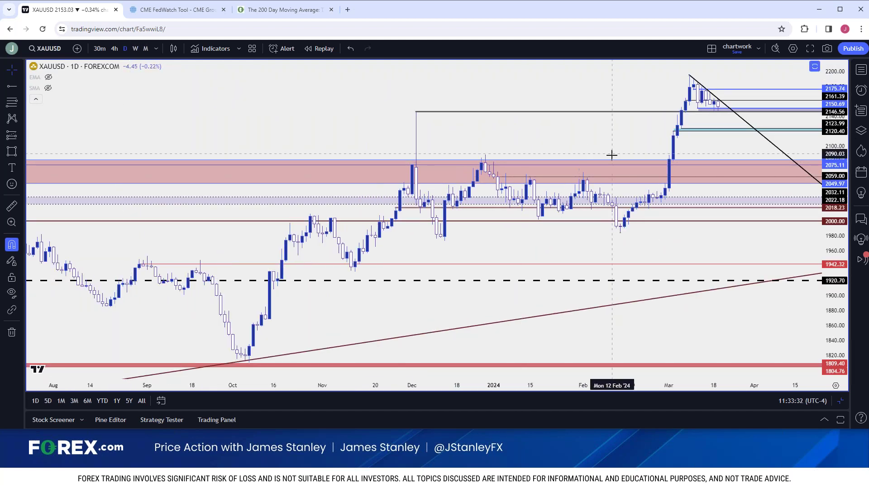
click(113, 51)
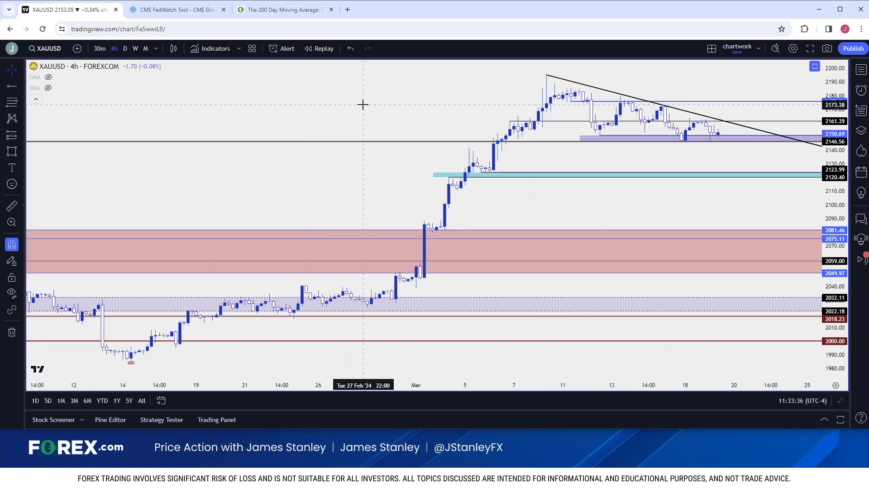
drag(351, 102, 276, 102)
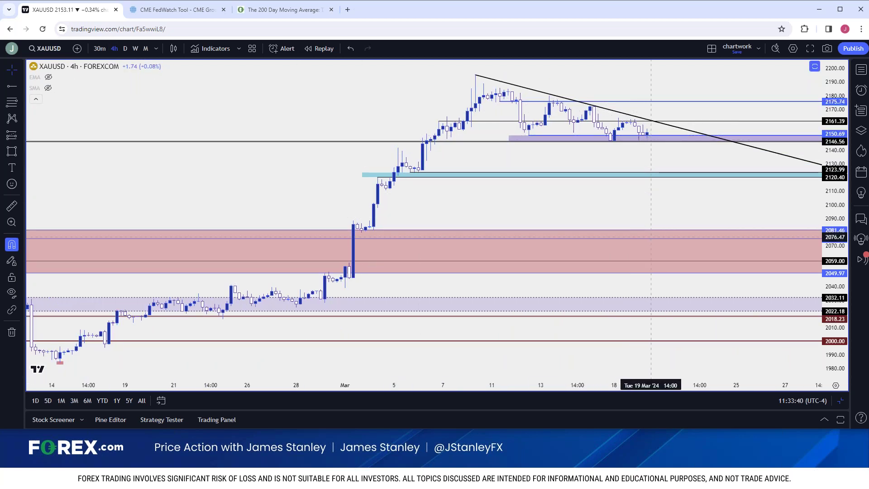
Return gold to the daily interval and review the March breakout above the red zone against the 2023 price history.
click(125, 49)
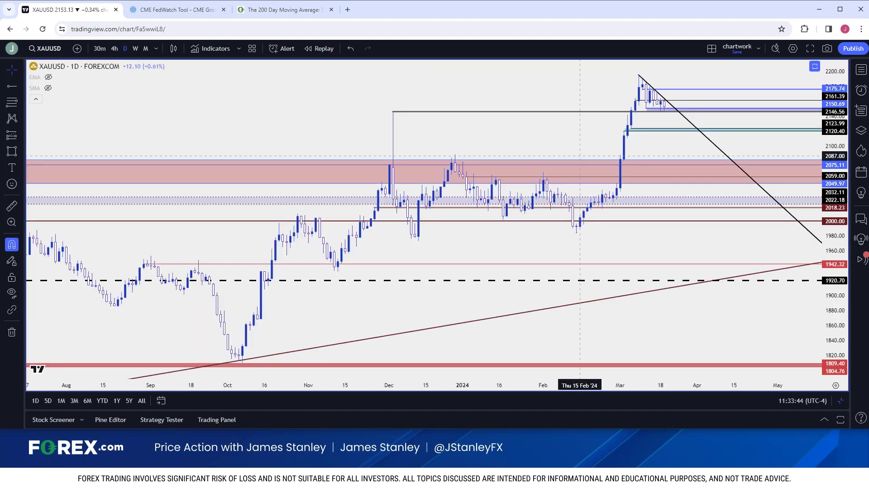
click(642, 163)
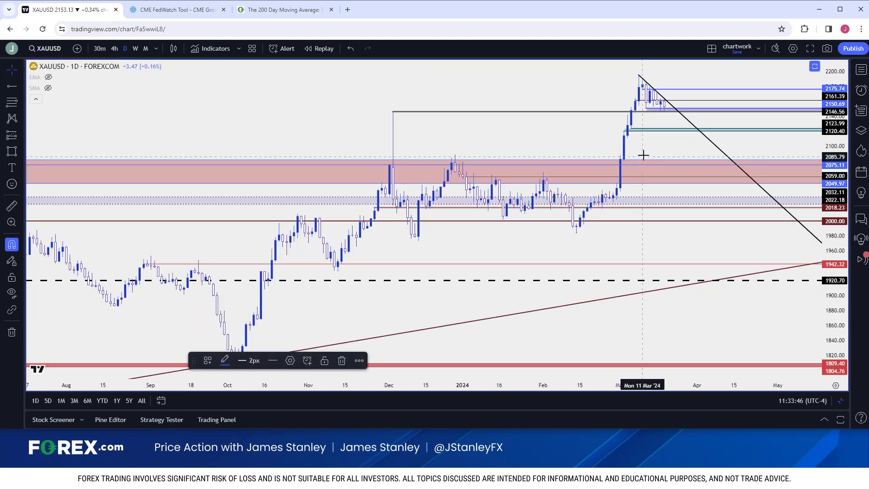
scroll(643, 155, down, 1)
scroll(643, 155, down, 1)
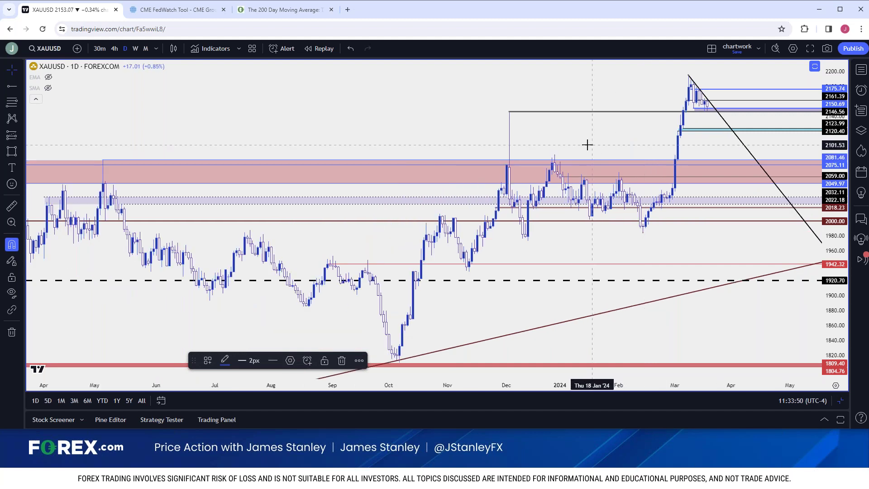
scroll(569, 143, down, 3)
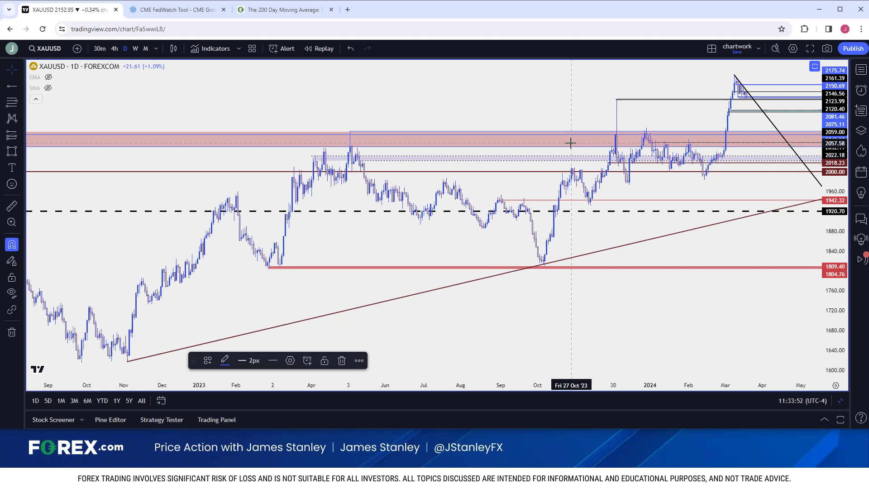
scroll(570, 143, up, 3)
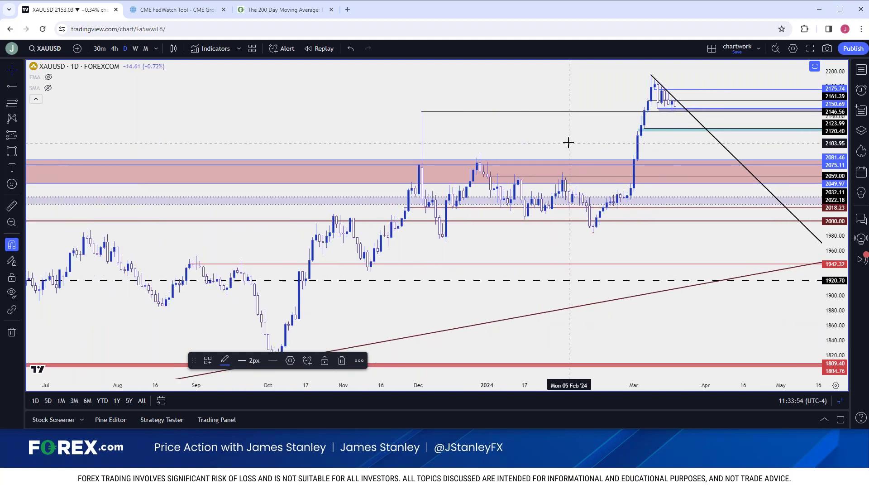
Load Bitstamp BTCUSD across the chart layout and enlarge the daily chart with the rising red trendline.
click(69, 50)
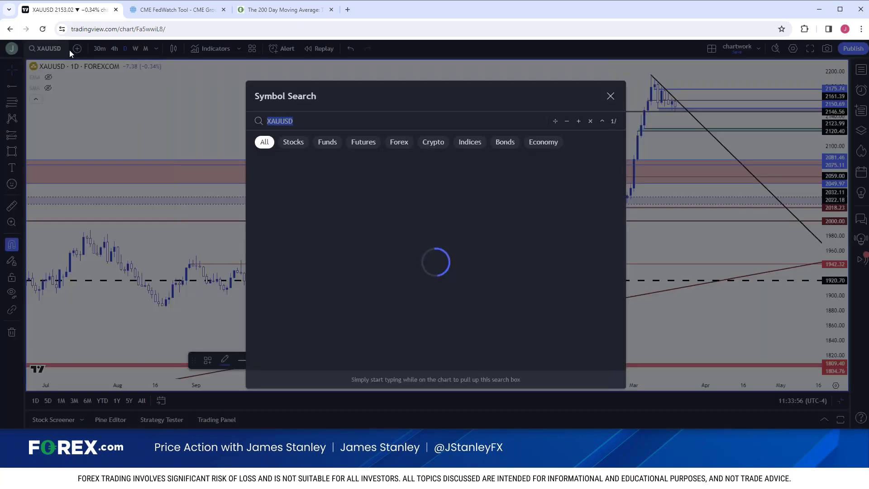
text(BTCU)
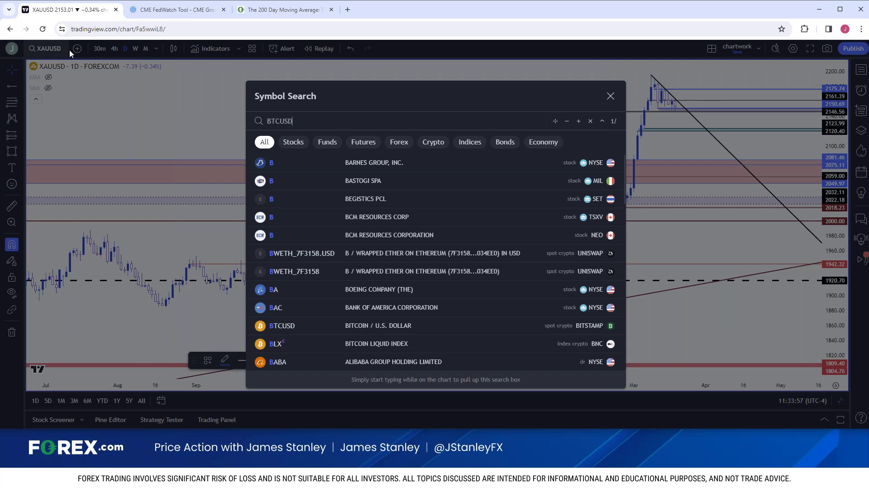
key(Down)
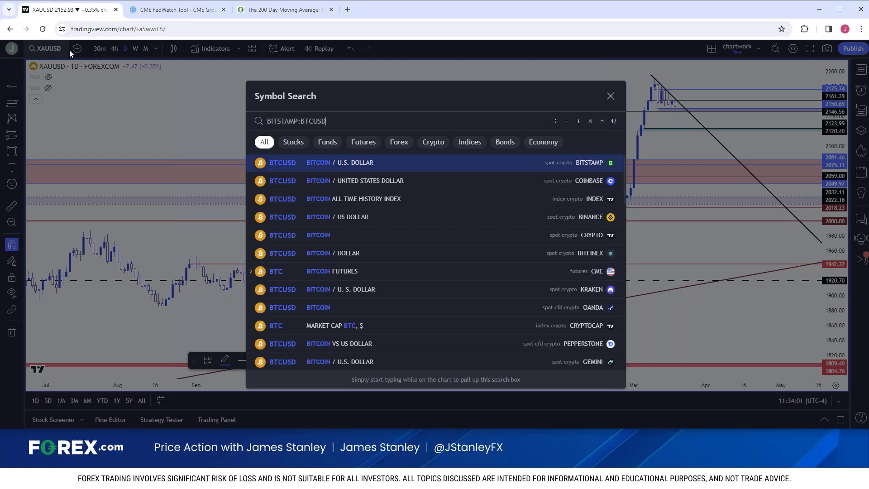
key(Return)
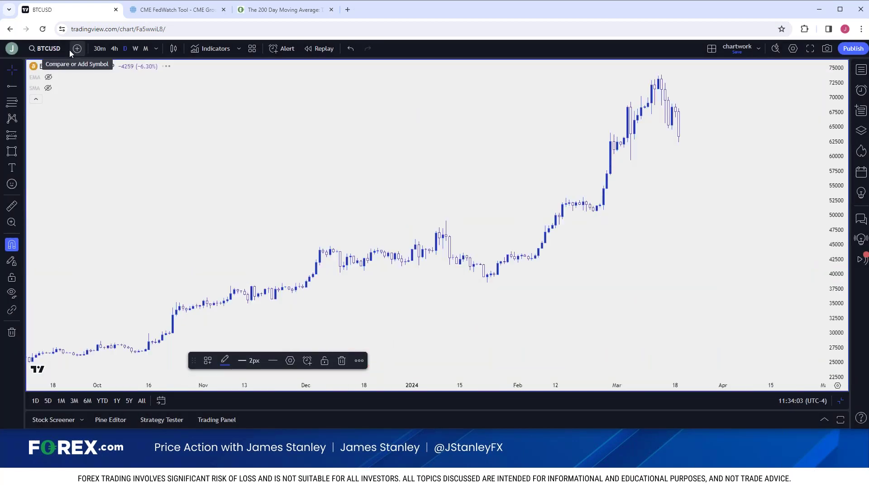
click(840, 401)
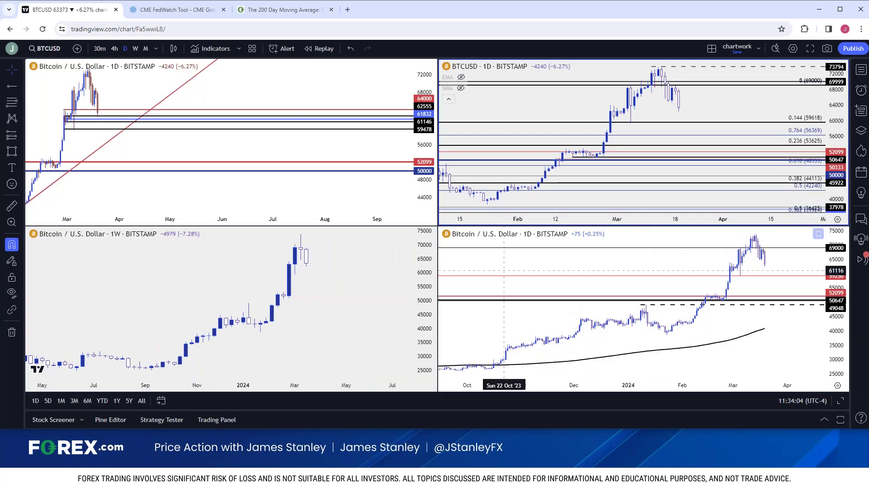
click(841, 401)
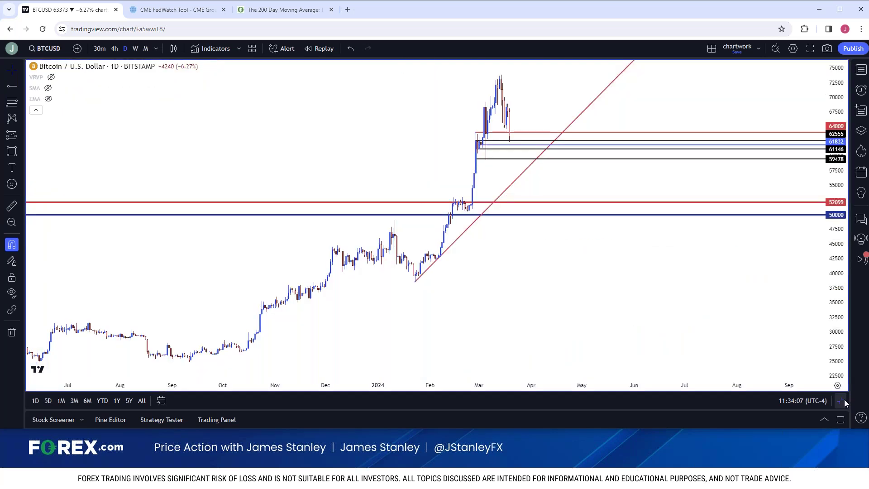
Compare the 4-hour and daily Bitcoin charts around the levels between 59478 and 64000, ending on daily.
click(114, 49)
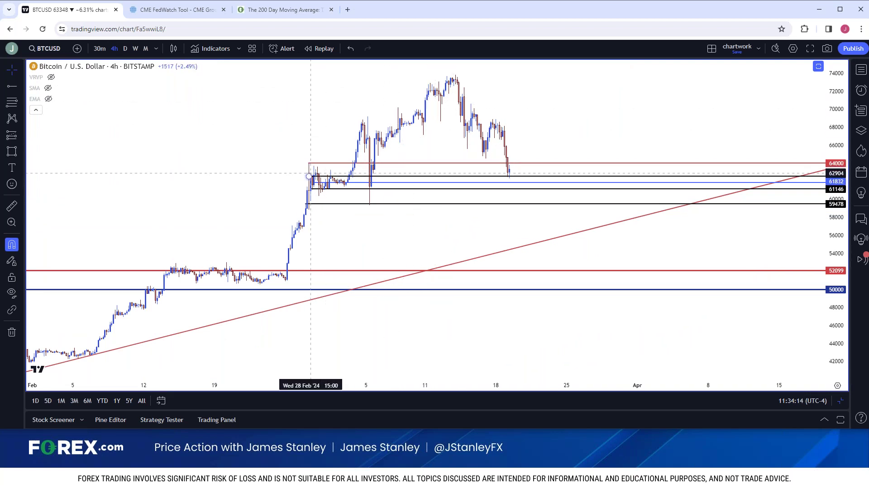
click(126, 48)
scroll(333, 156, up, 3)
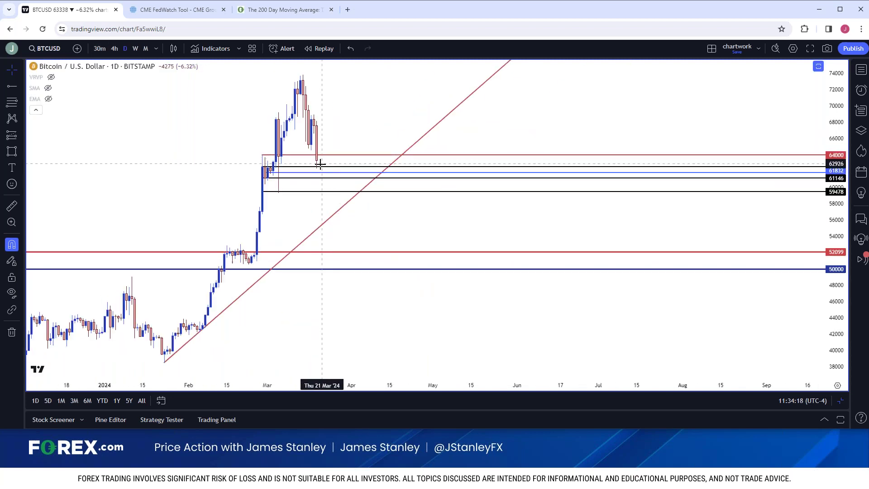
drag(414, 119, 351, 170)
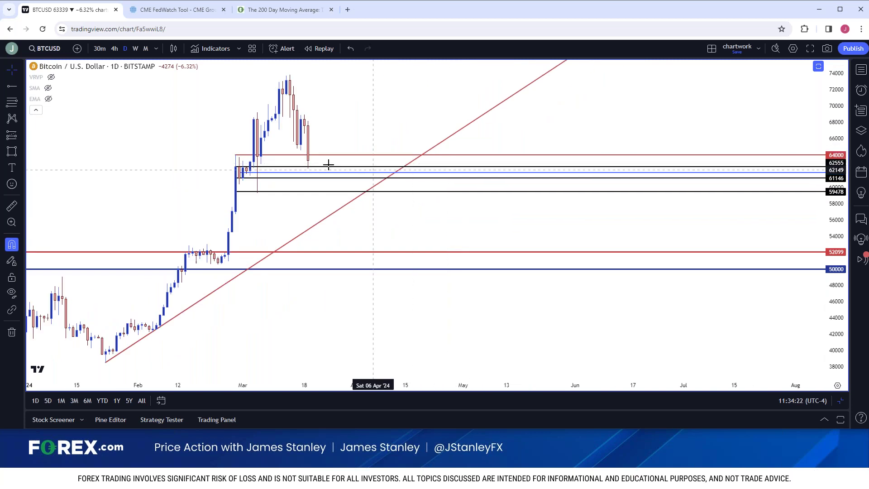
Enlarge the Bitcoin chart with the black SMA and review its weekly price history around the 69000 line.
click(838, 402)
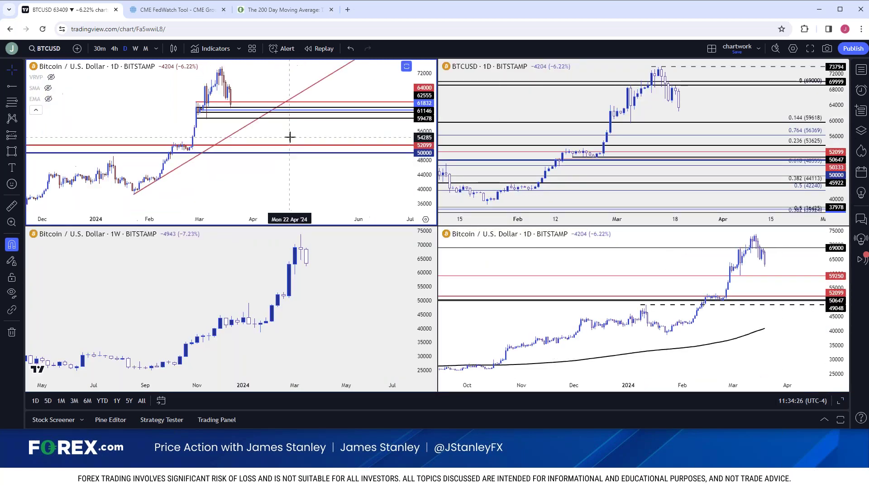
click(583, 235)
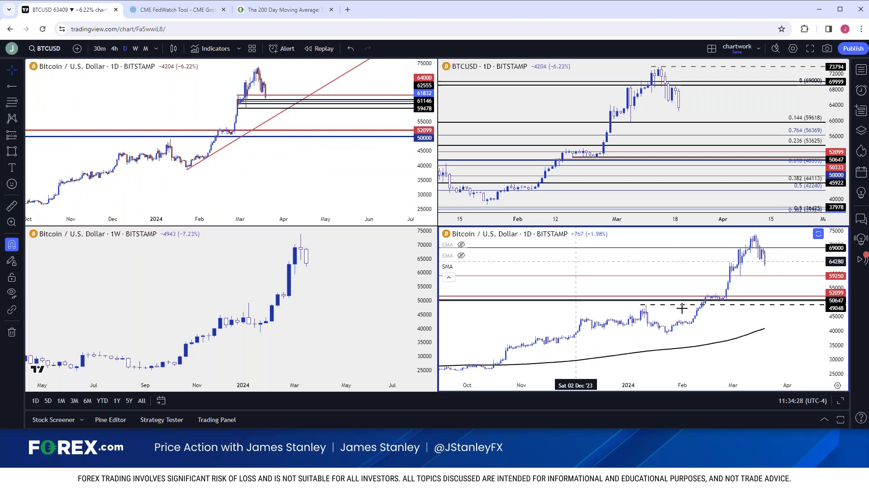
click(839, 402)
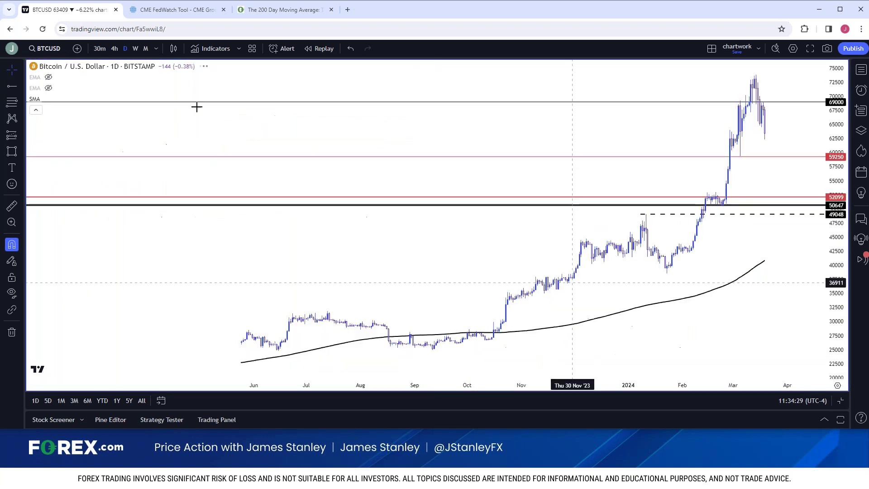
click(135, 49)
scroll(230, 115, up, 5)
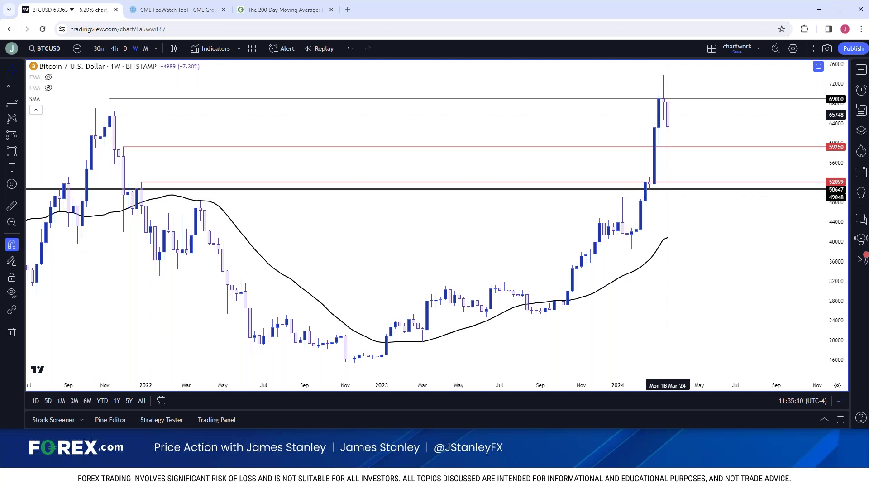
Set the Bitcoin chart to the 2-hour interval and hide the SMA to review March price action around 69000.
click(125, 49)
click(114, 49)
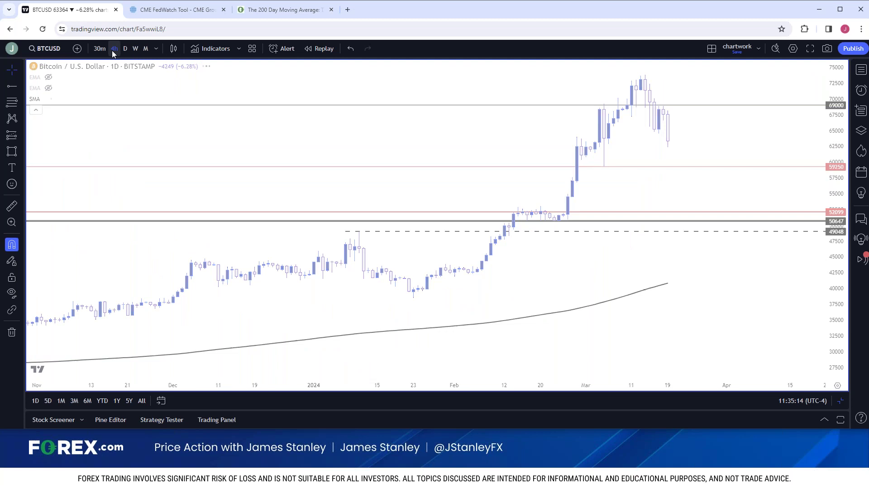
scroll(180, 103, up, 2)
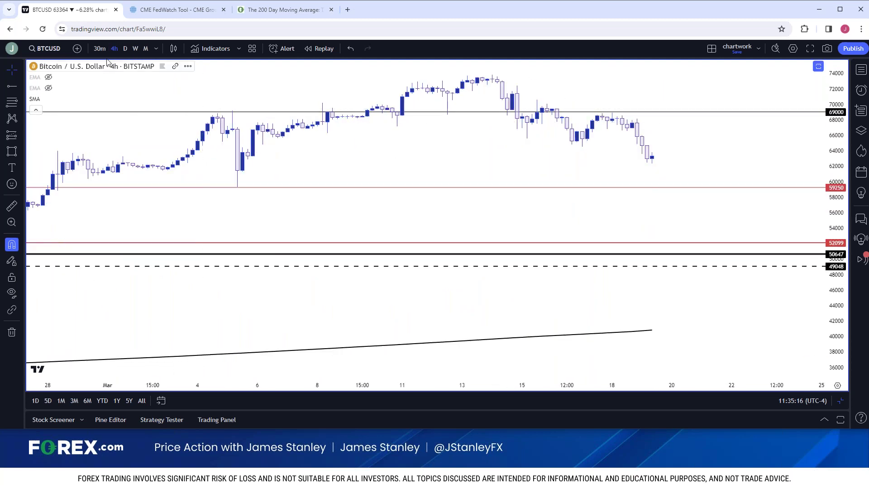
click(156, 48)
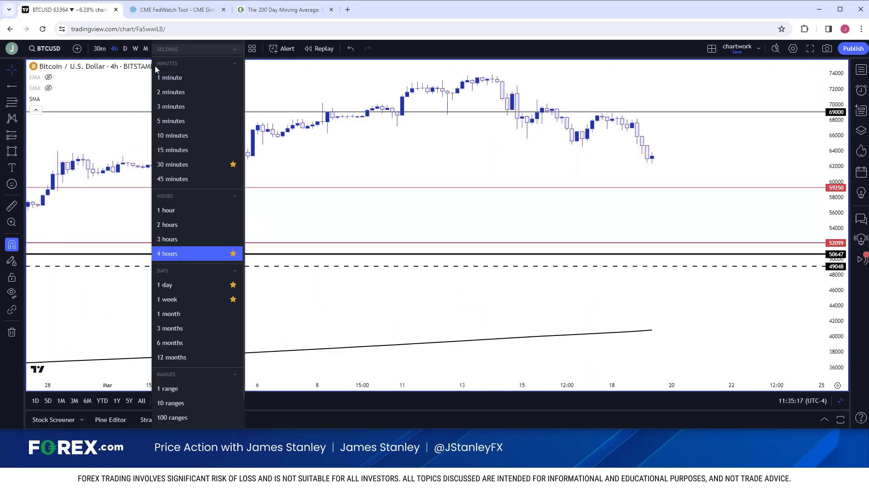
click(172, 221)
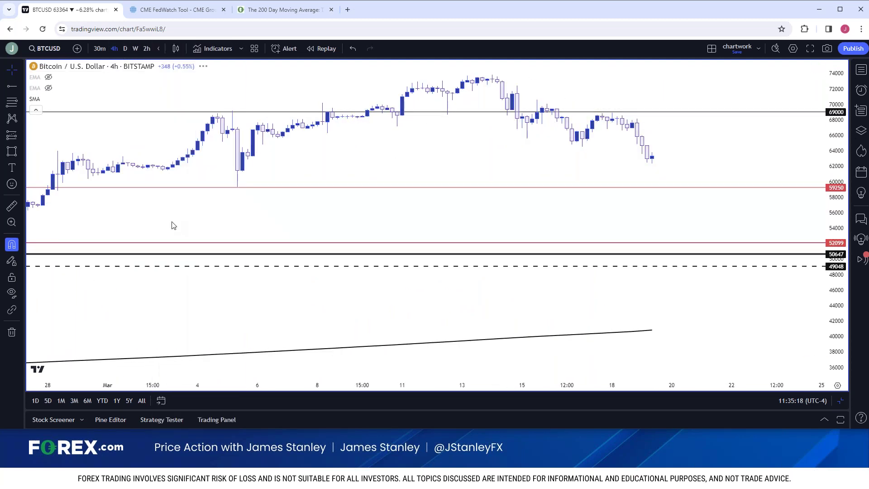
click(48, 98)
scroll(267, 194, down, 3)
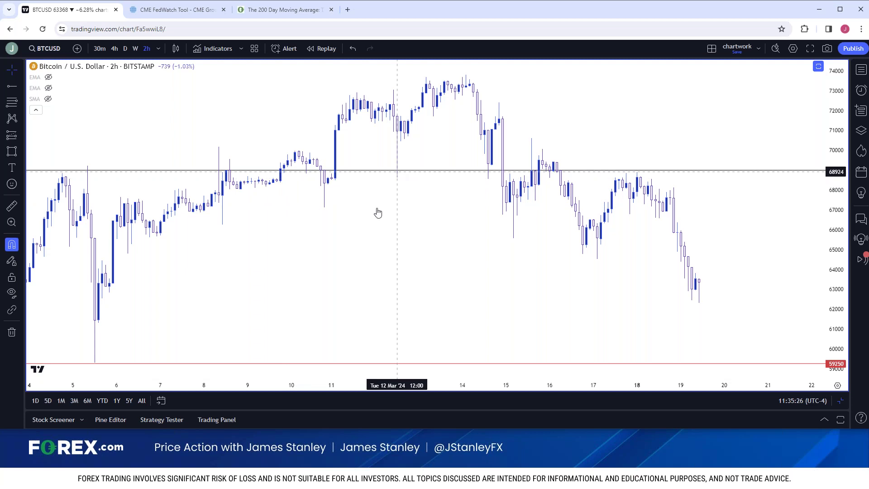
scroll(375, 209, down, 2)
scroll(375, 209, down, 2)
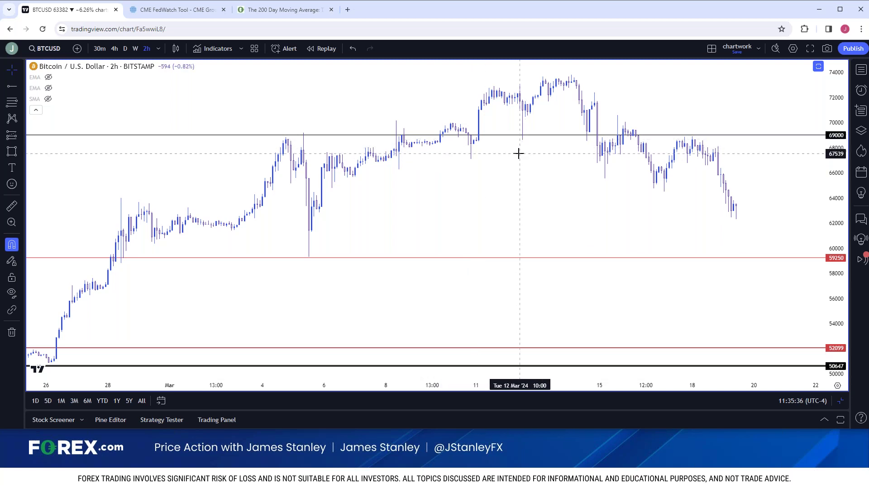
scroll(519, 153, up, 5)
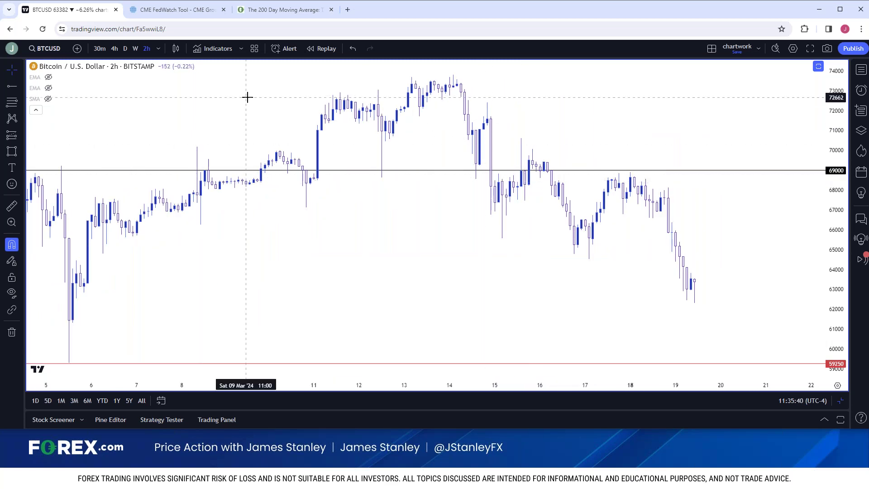
Switch Bitcoin to the 4-hour interval and draw a horizontal ray at 64780 from the mid-March swing low.
click(114, 48)
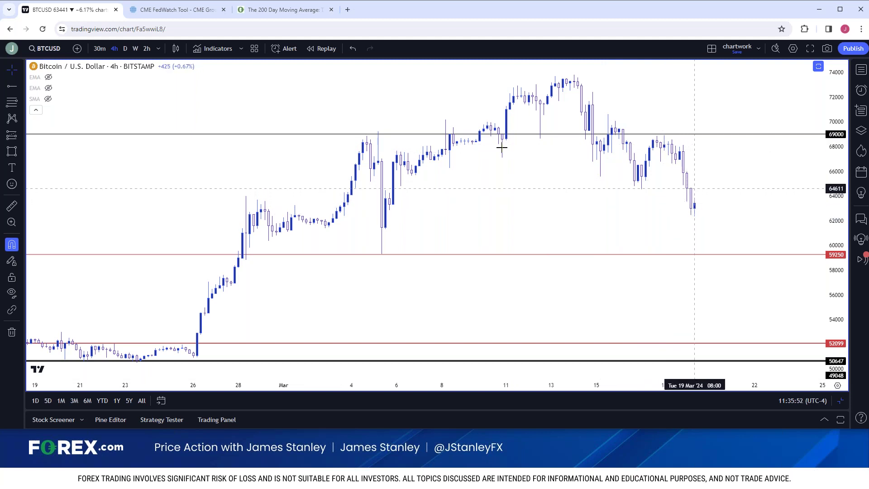
click(20, 86)
click(42, 202)
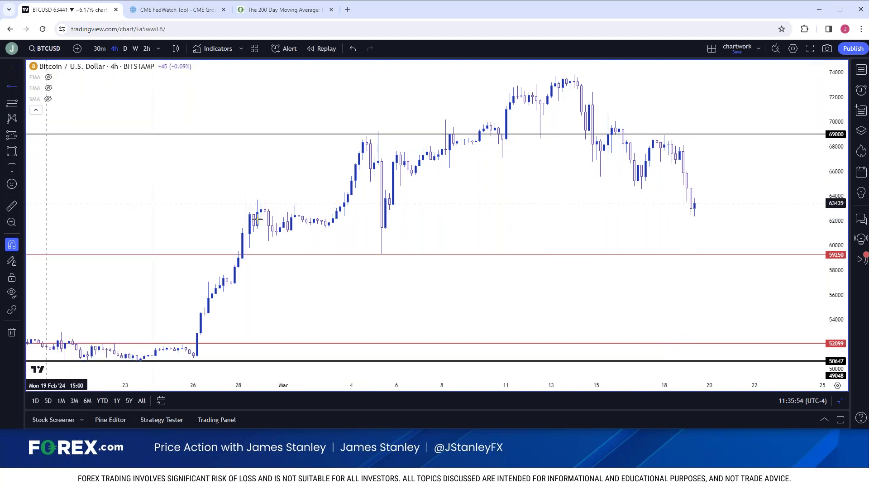
click(634, 192)
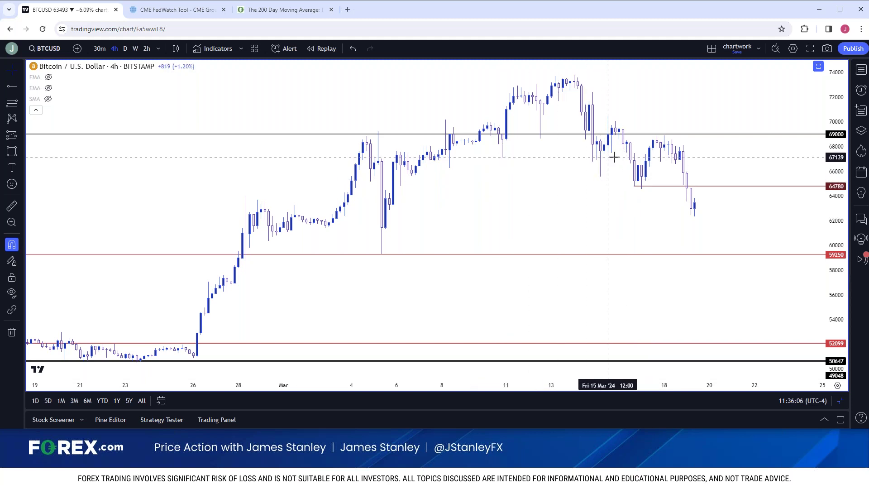
Draw a horizontal ray at 66264 from the 8 March low and move it to the 11 March low at 67120.
click(20, 86)
click(36, 203)
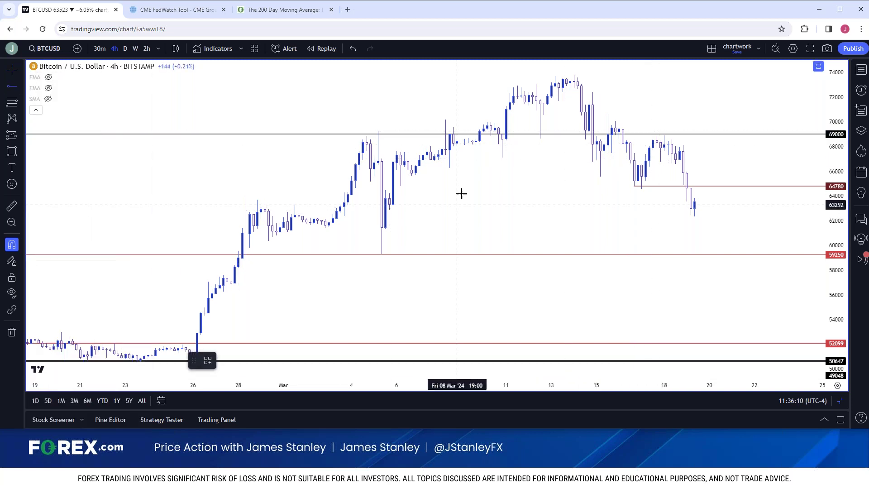
click(449, 169)
click(467, 195)
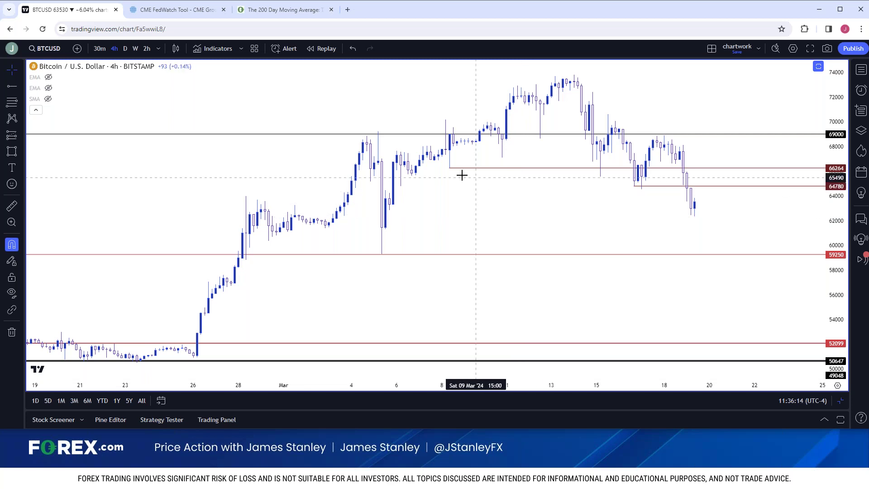
drag(477, 172, 530, 163)
click(525, 176)
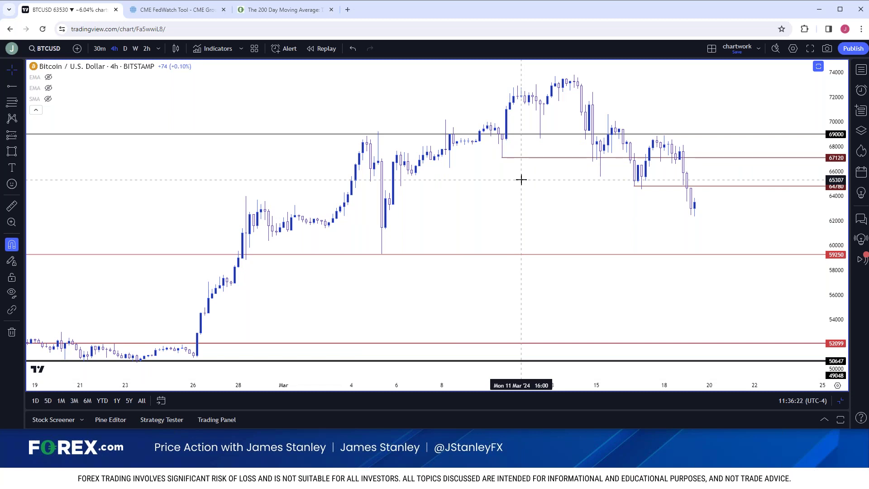
Compare the Bitcoin levels at 67120 and 64780 on the weekly, 4-hour and daily intervals, ending on weekly.
click(135, 49)
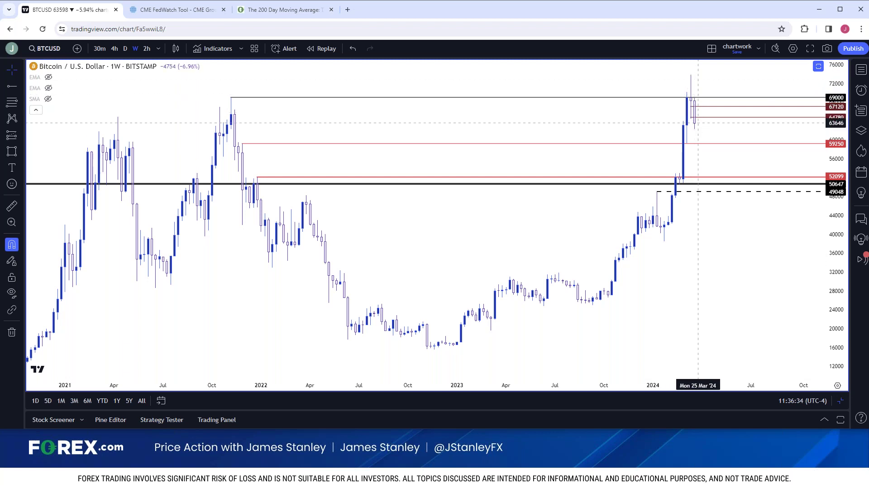
click(114, 49)
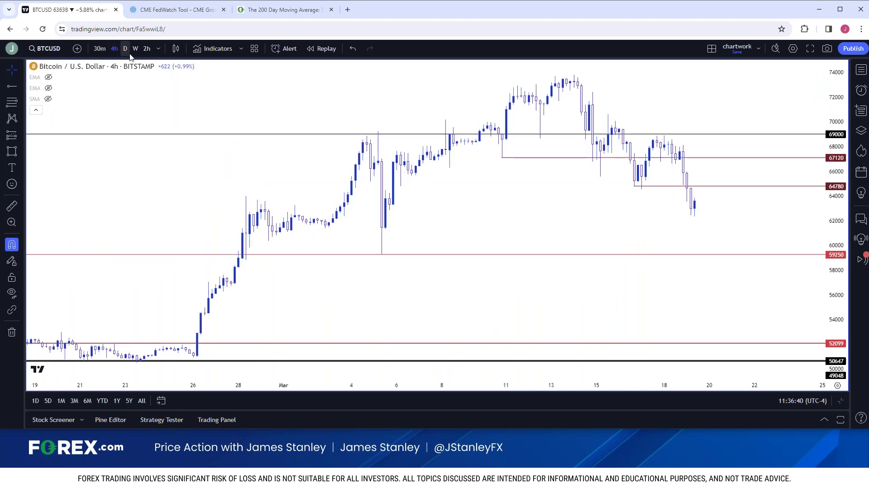
click(125, 50)
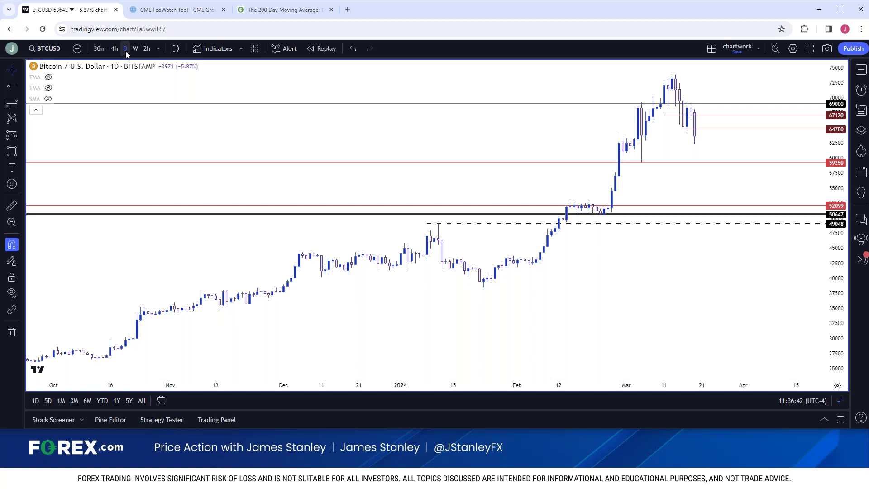
click(135, 50)
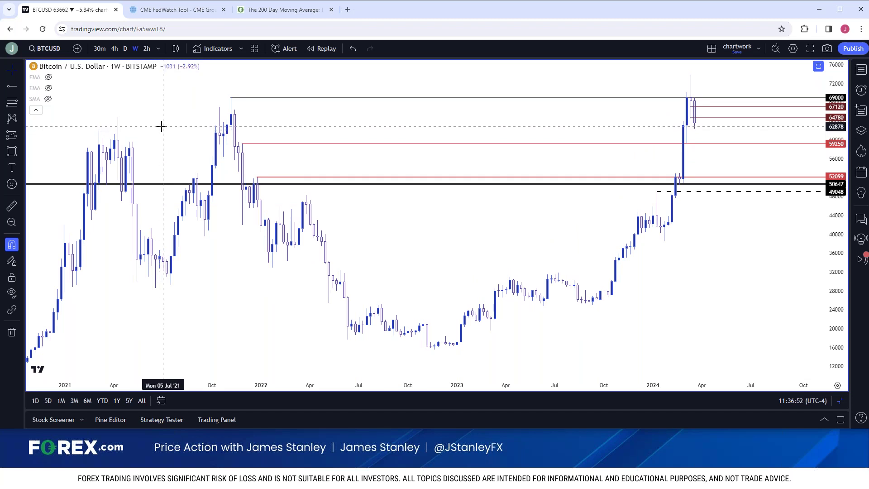
Try a horizontal ray at 62945 from the October 2021 candle on the weekly Bitcoin chart.
click(20, 86)
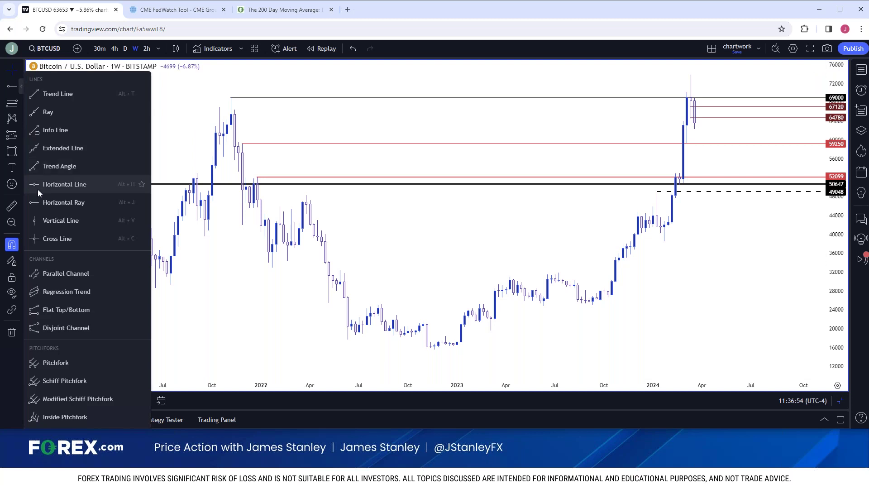
click(63, 202)
click(218, 125)
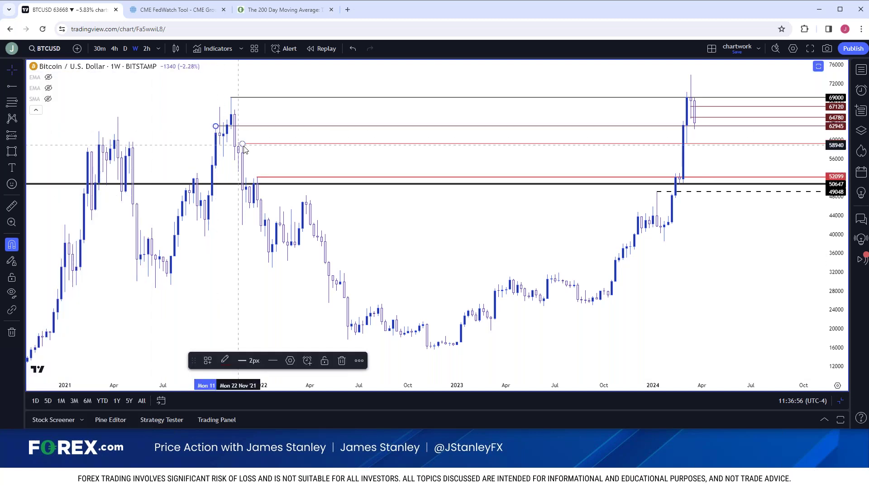
click(516, 190)
Enlarge the daily Bitcoin chart with the red trendline again and review price near the 64000 and 62555 levels.
click(840, 400)
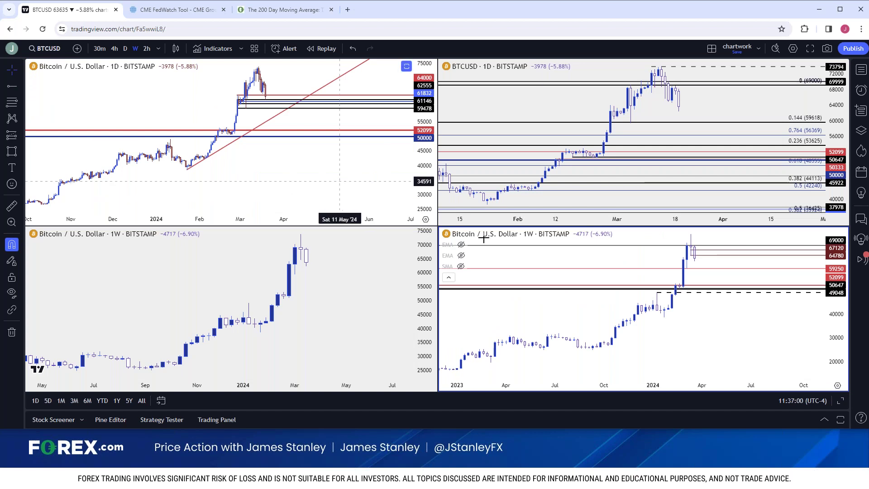
click(839, 400)
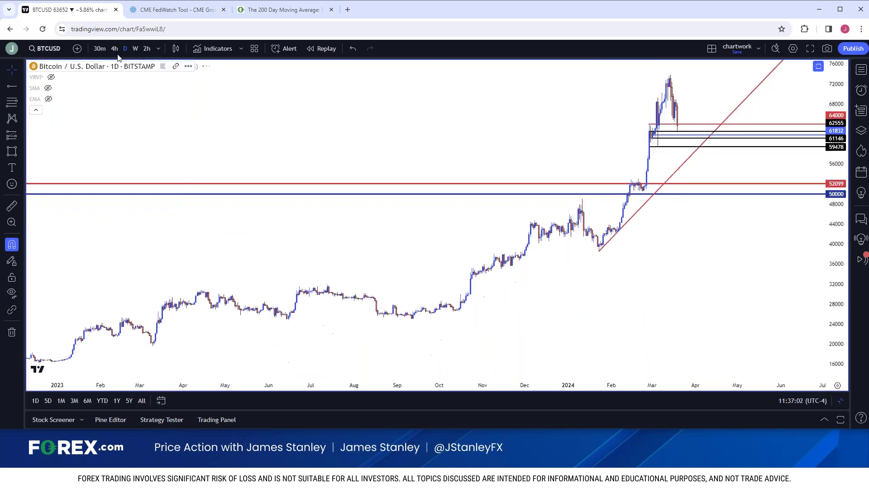
scroll(145, 124, up, 5)
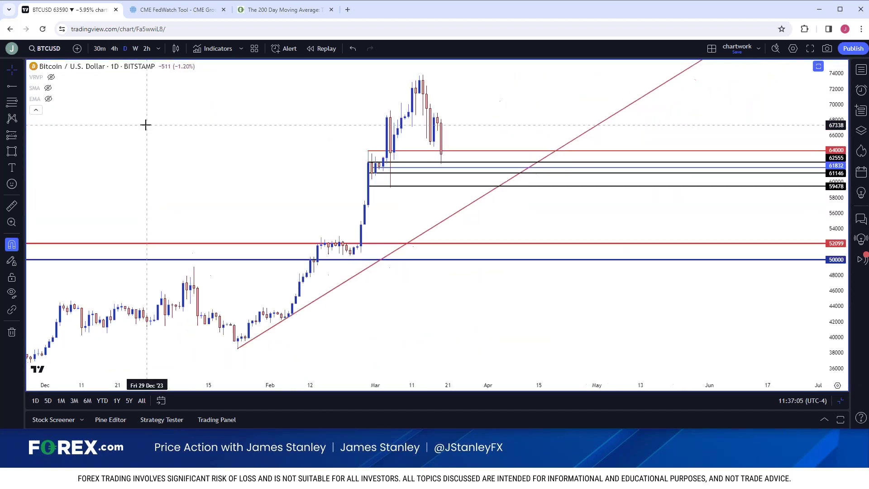
Examine Bitcoin's pullback toward the 64000 to 59478 levels and the red trendline on the daily and 4-hour intervals.
scroll(145, 124, up, 2)
drag(349, 376, 452, 376)
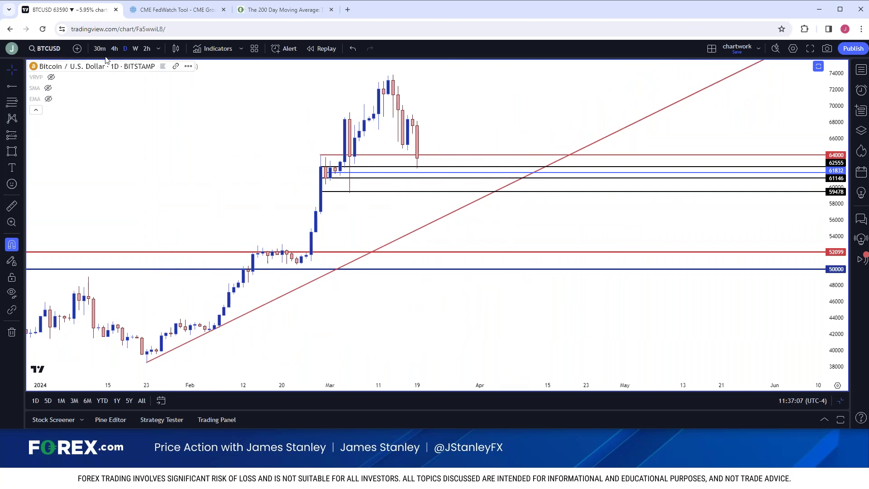
click(114, 49)
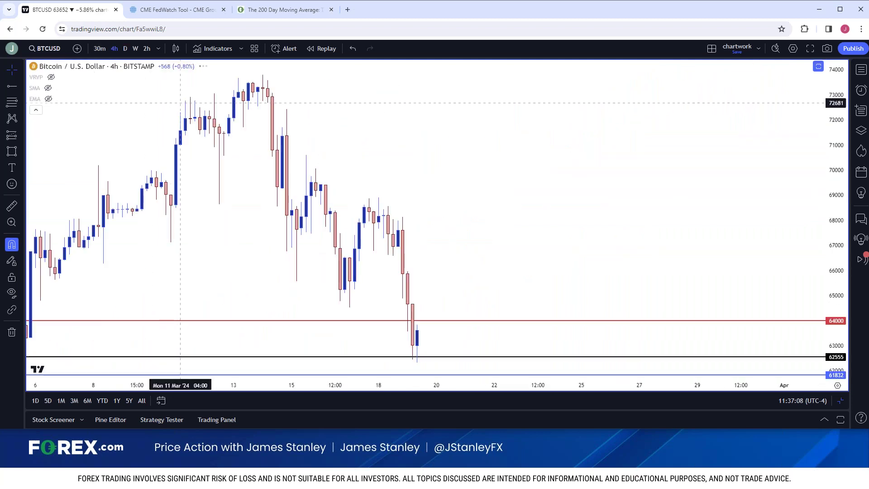
scroll(363, 129, up, 1)
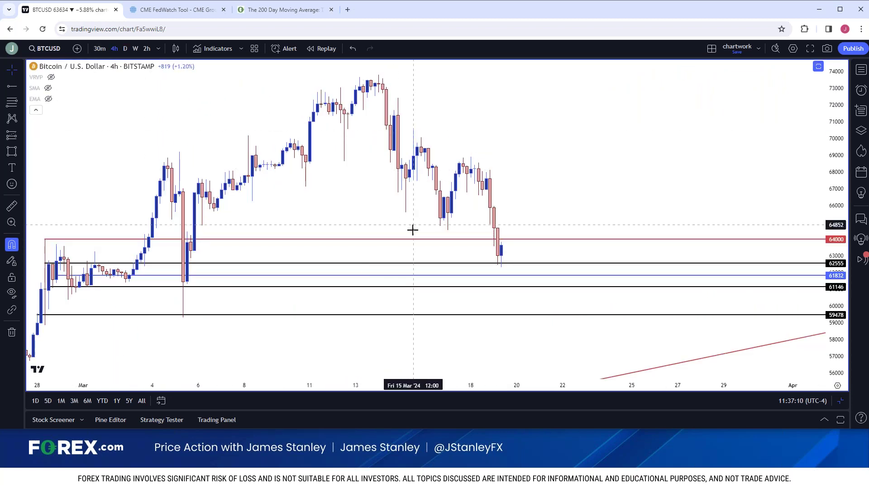
scroll(413, 230, down, 3)
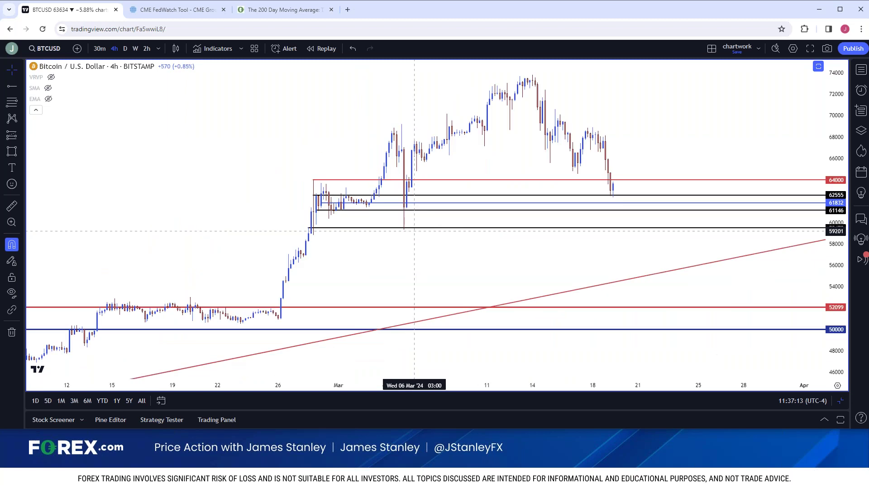
scroll(407, 220, down, 2)
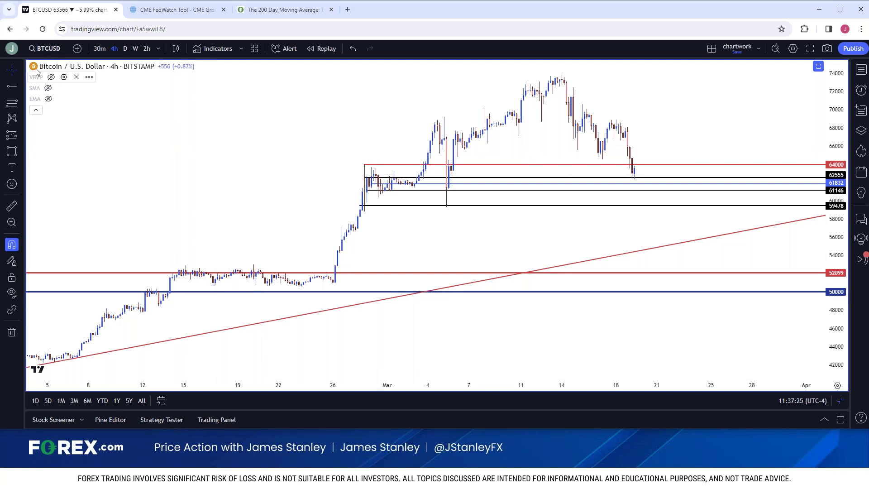
Load the FOREX.com listing of GBPUSD in place of the Bitcoin chart.
click(45, 49)
text(GT)
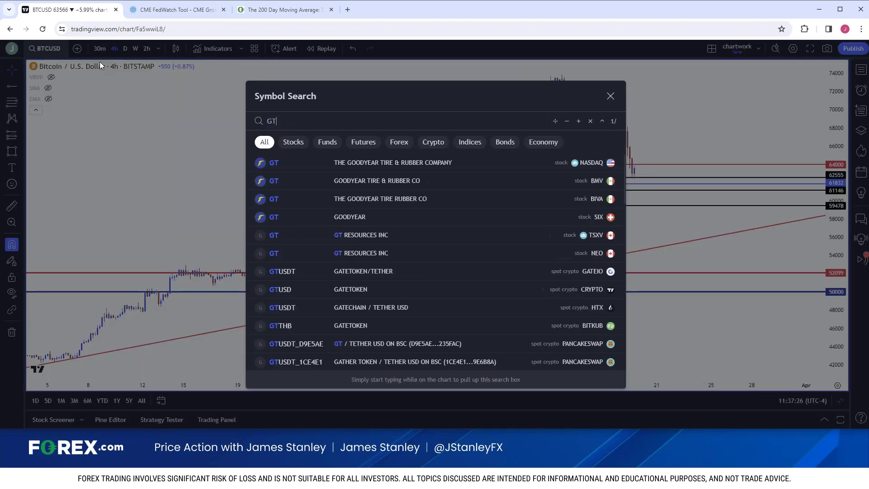
text(PUSD)
key(Down)
key(Down)
key(Down)
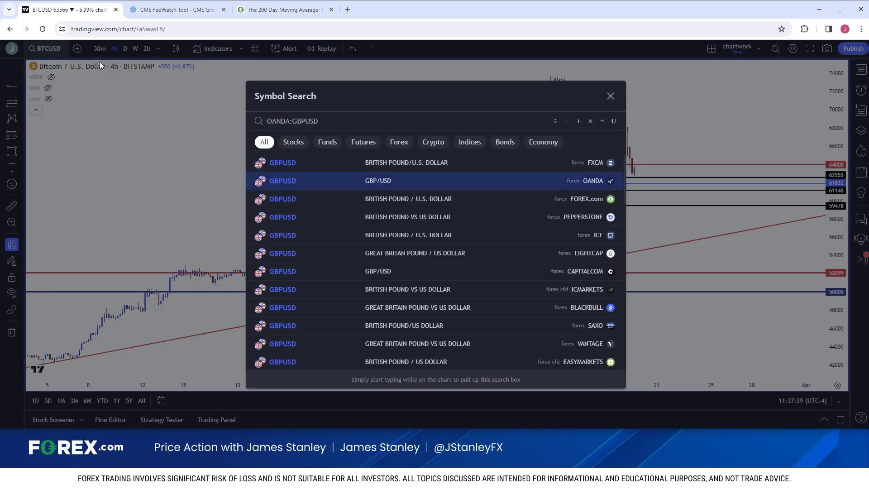
key(Return)
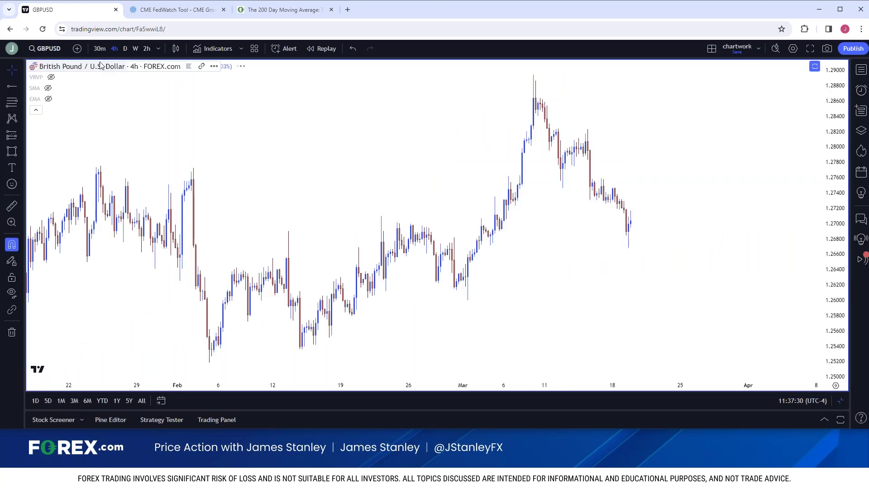
Switch GBP/USD to the daily interval and enlarge the annotated daily chart from the four-chart layout.
click(124, 49)
click(840, 400)
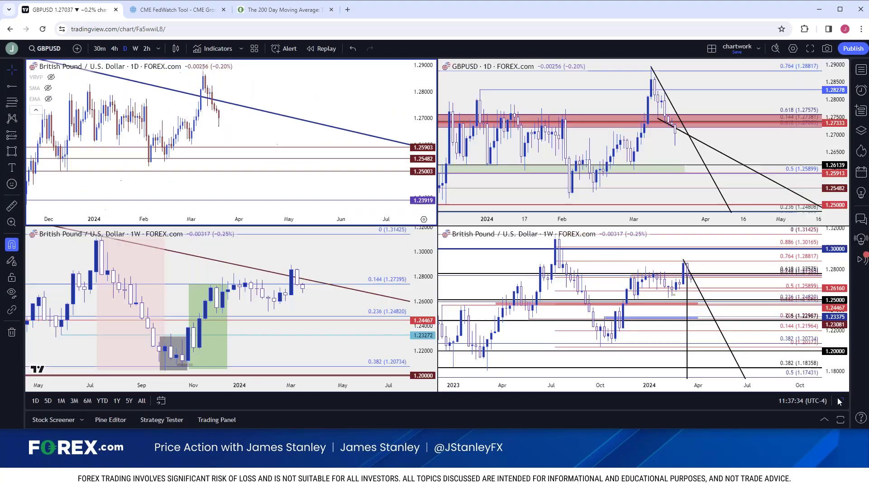
click(747, 199)
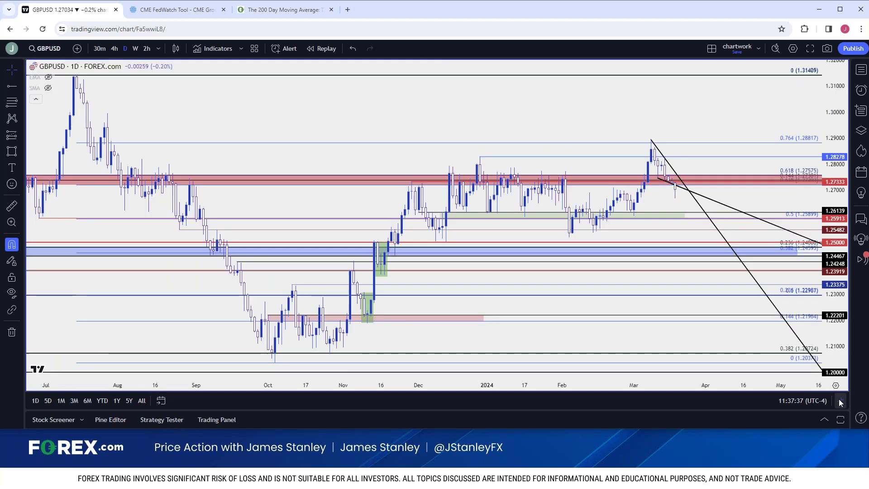
click(840, 400)
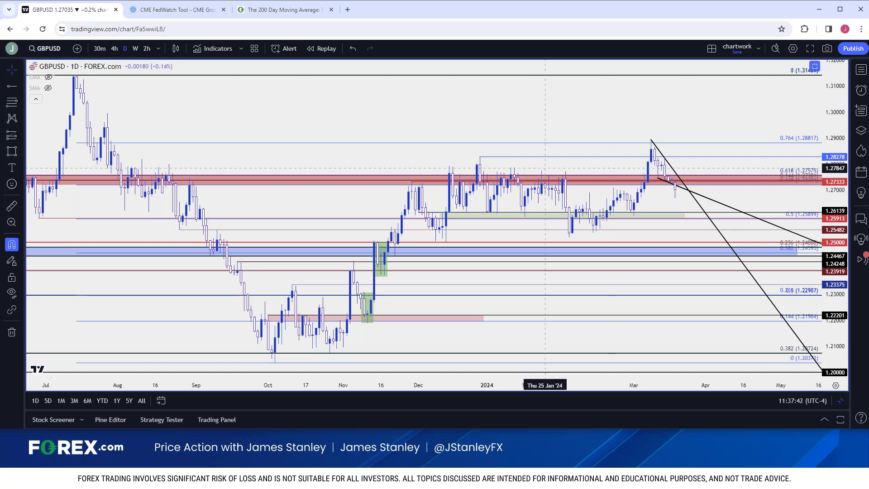
Examine the two black GBP/USD trendlines below the March high on the daily and 4-hour intervals, ending on daily.
scroll(545, 168, down, 2)
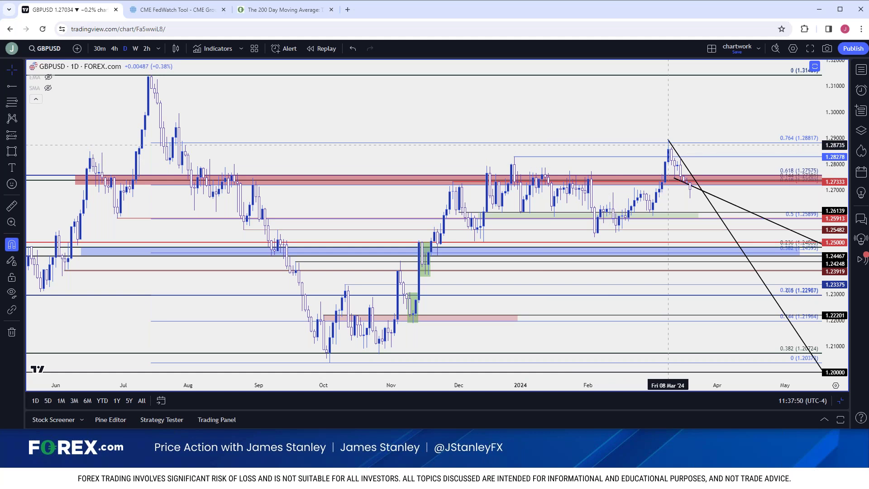
click(668, 144)
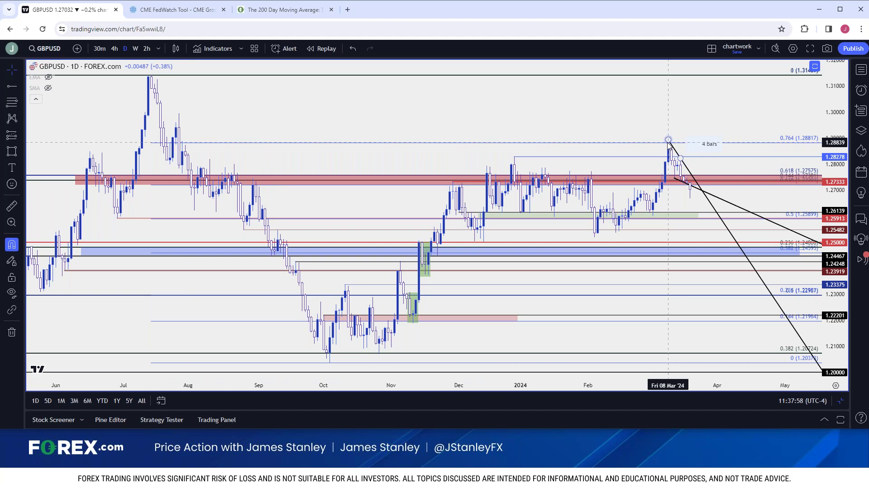
scroll(634, 147, up, 5)
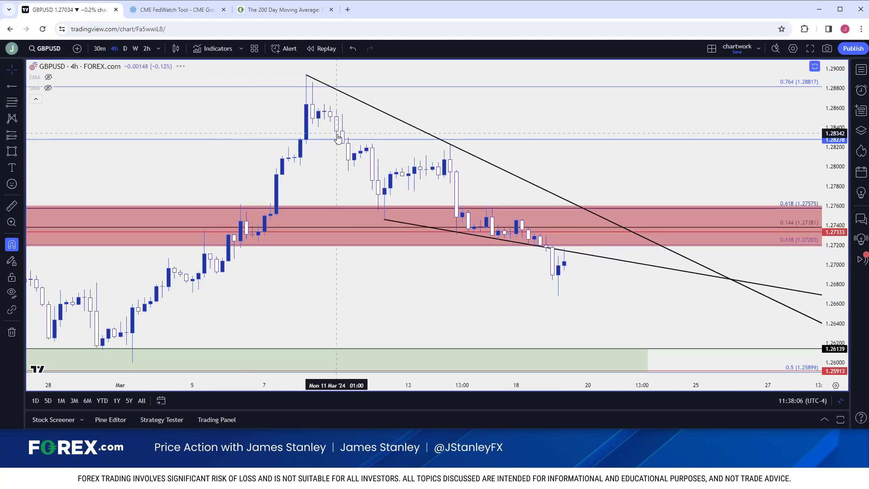
scroll(347, 138, down, 5)
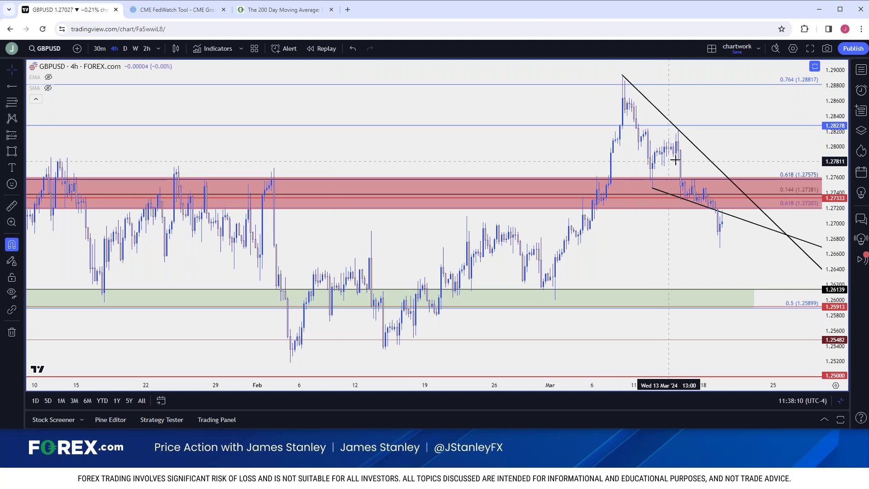
click(125, 48)
scroll(454, 176, up, 3)
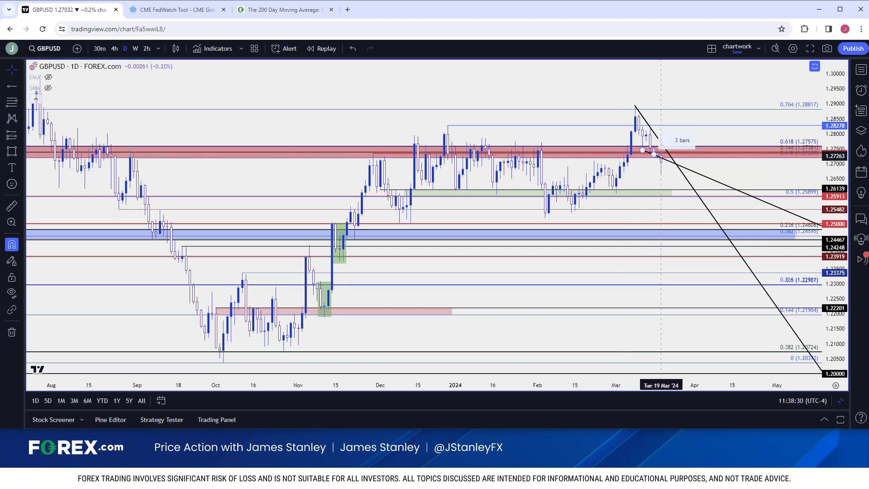
Inspect the mid-March GBP/USD candles around the lower black trendline and red zone on the daily and 4-hour intervals.
scroll(650, 167, up, 5)
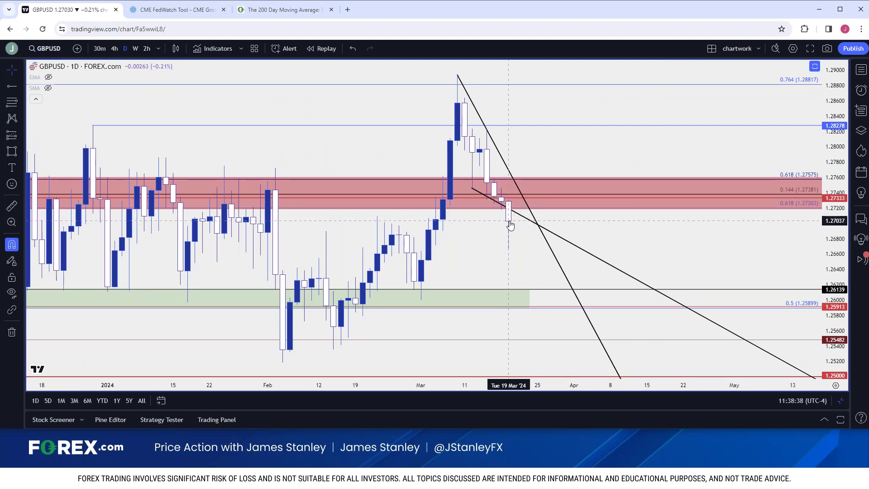
click(509, 210)
key(Escape)
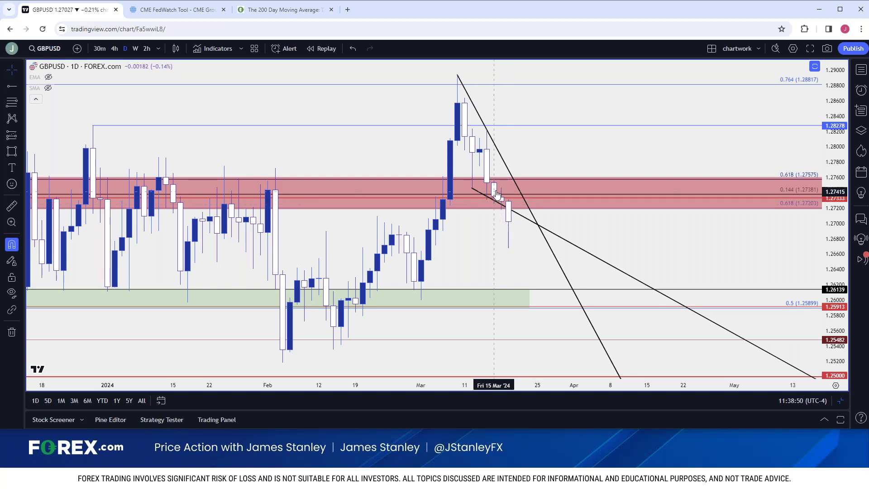
click(509, 208)
click(507, 216)
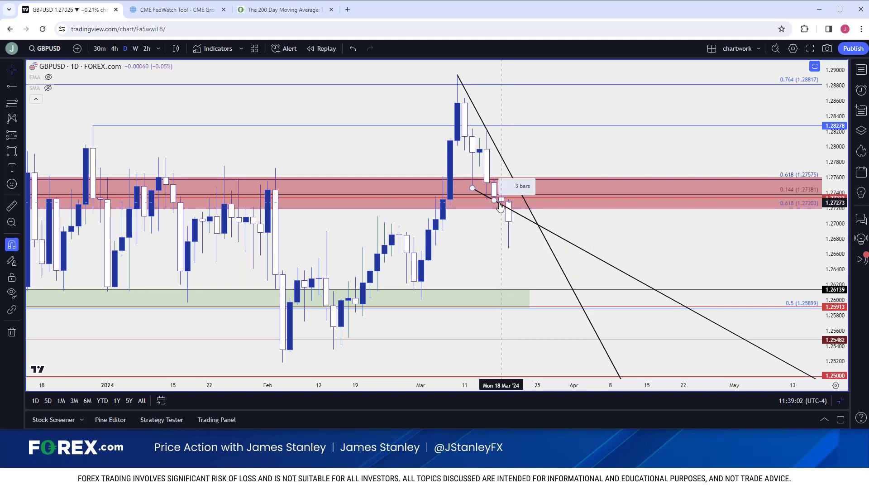
click(114, 49)
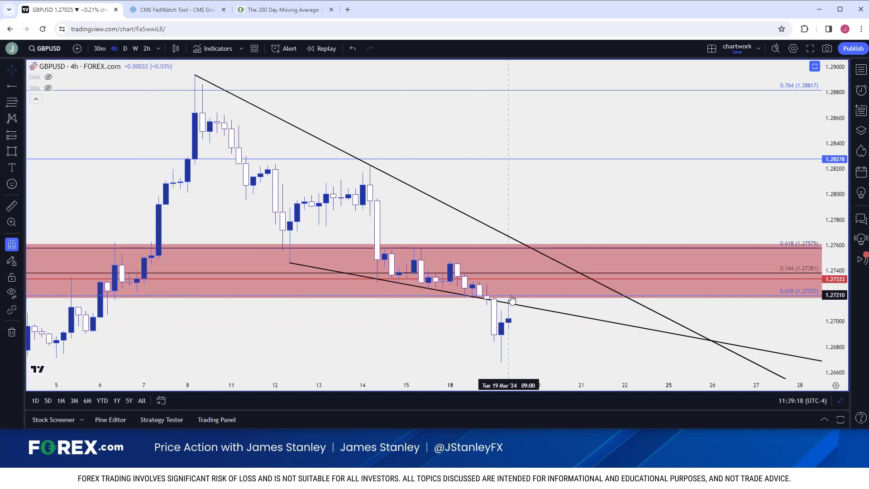
click(125, 48)
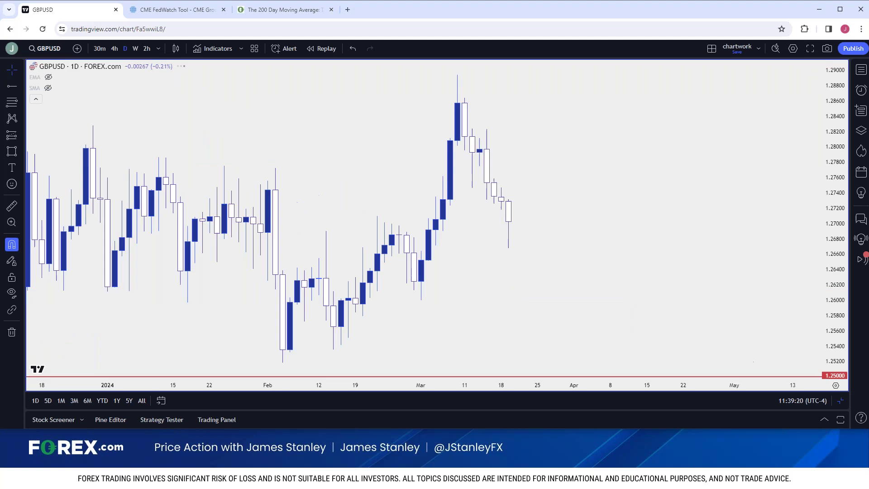
Compare GBP/USD's position below the red zone with the green support zone on the 4-hour and wider daily charts.
scroll(170, 121, down, 3)
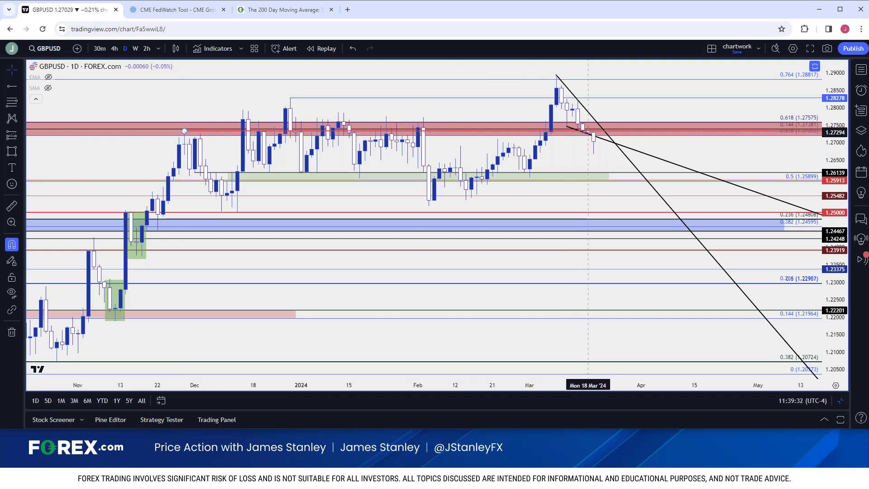
text(4h)
key(Return)
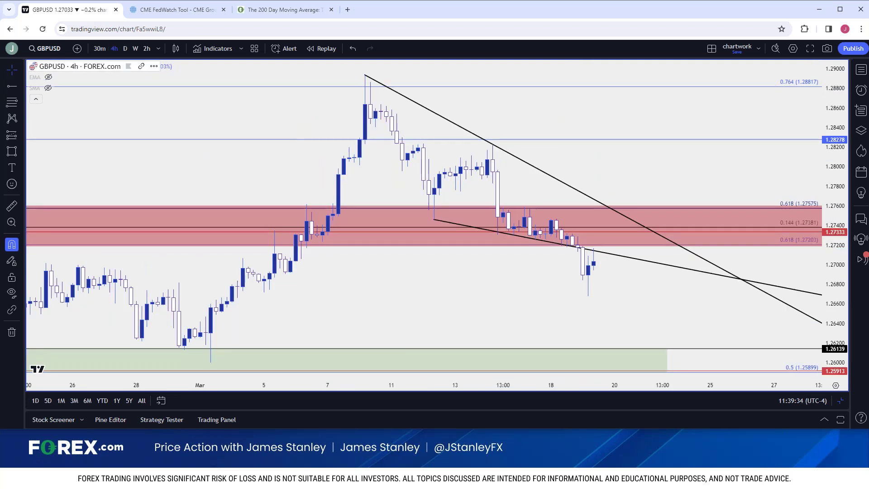
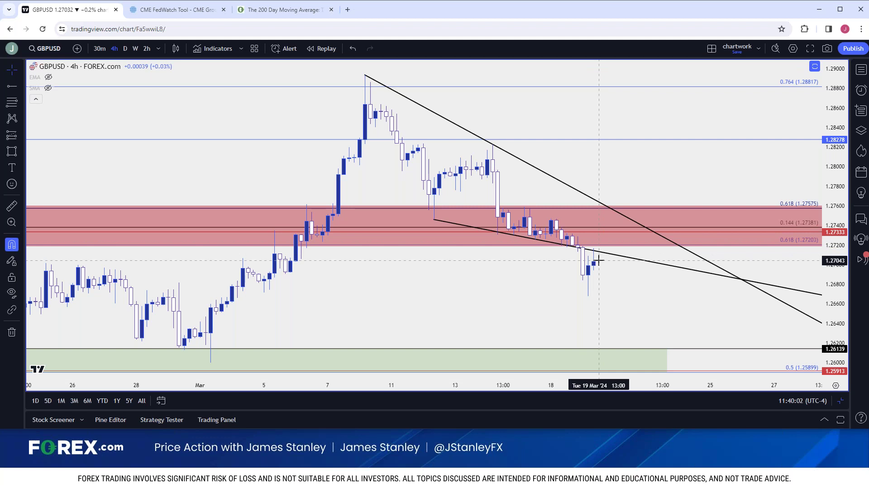
scroll(598, 260, down, 1)
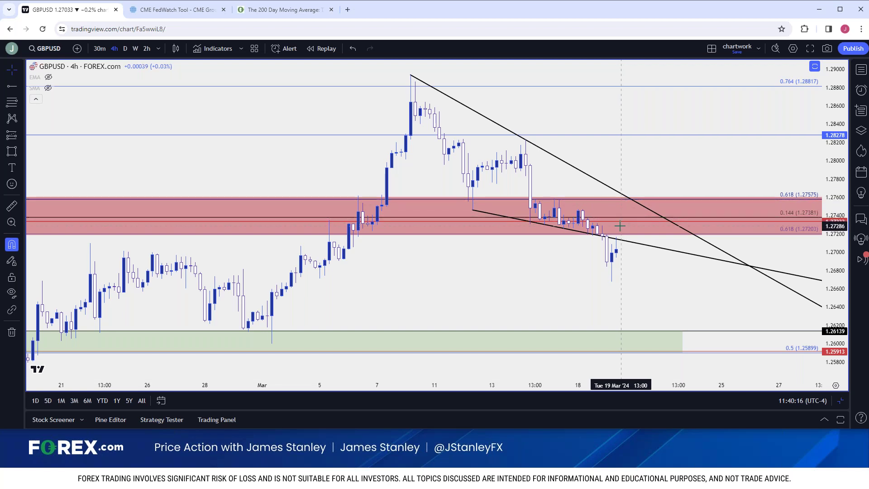
scroll(619, 226, down, 2)
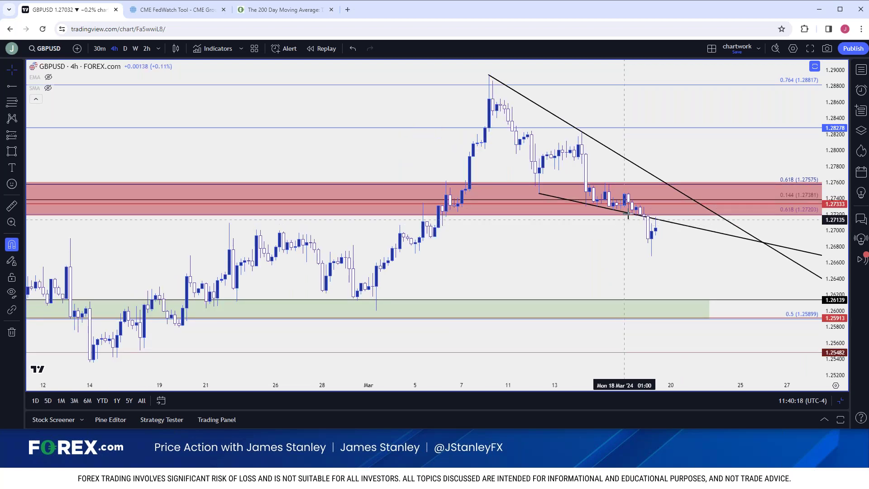
click(125, 49)
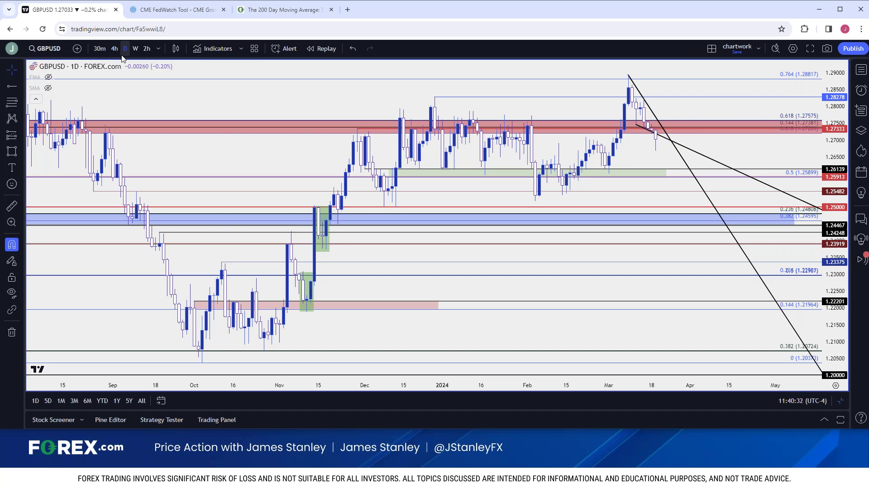
scroll(288, 170, down, 2)
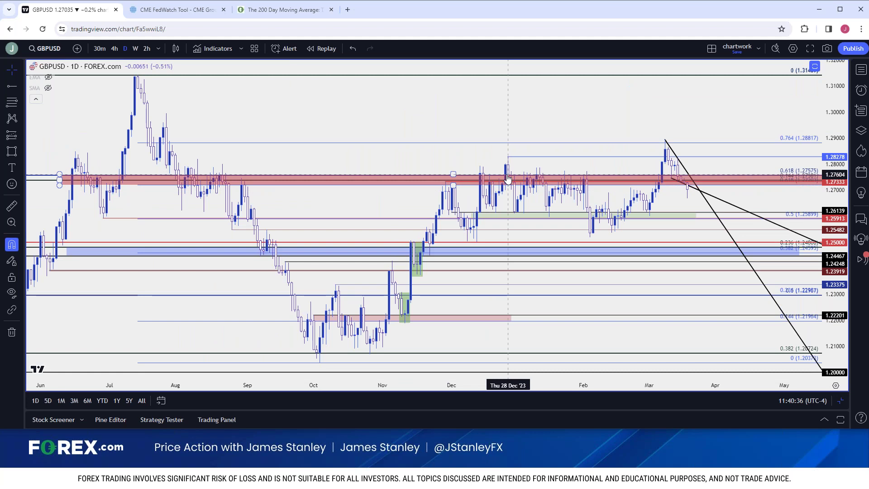
Show the SMA on the daily GBP/USD chart and review it against price and the green support zone.
click(48, 87)
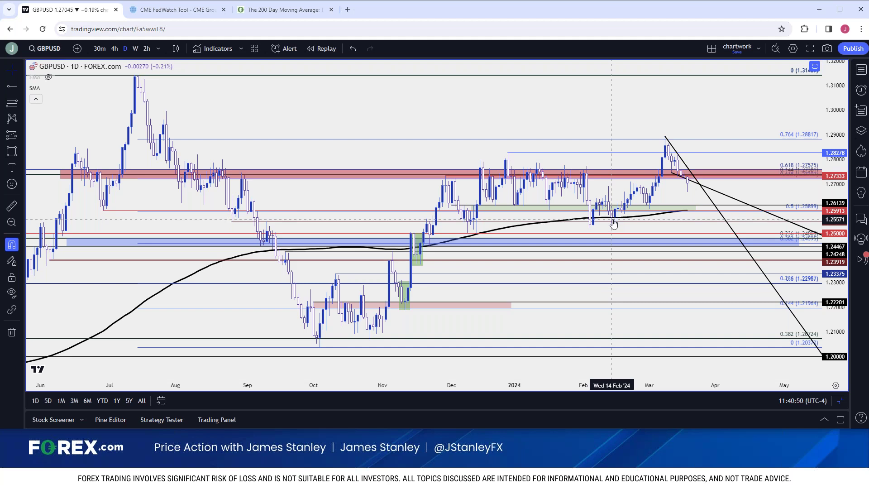
scroll(613, 223, down, 3)
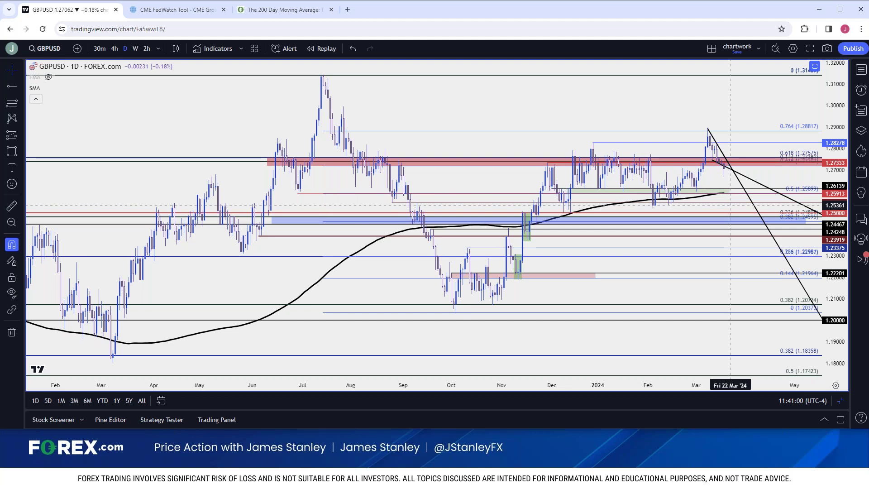
drag(730, 193, 729, 192)
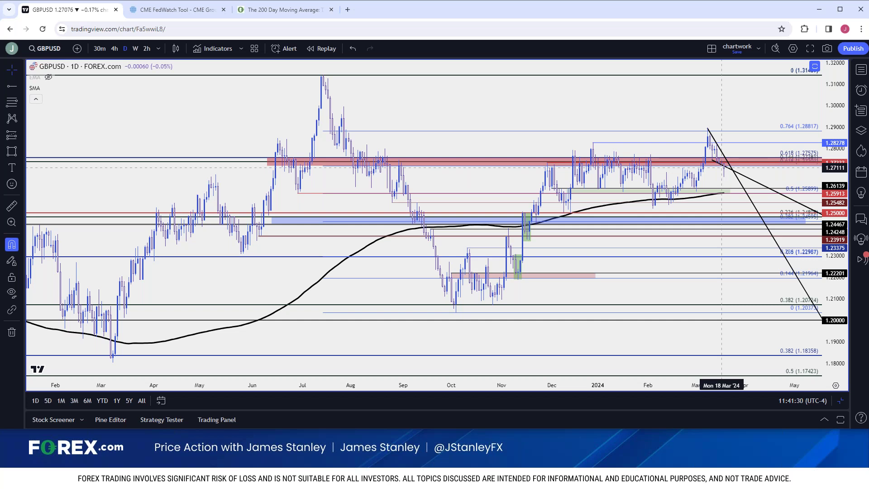
scroll(721, 167, up, 3)
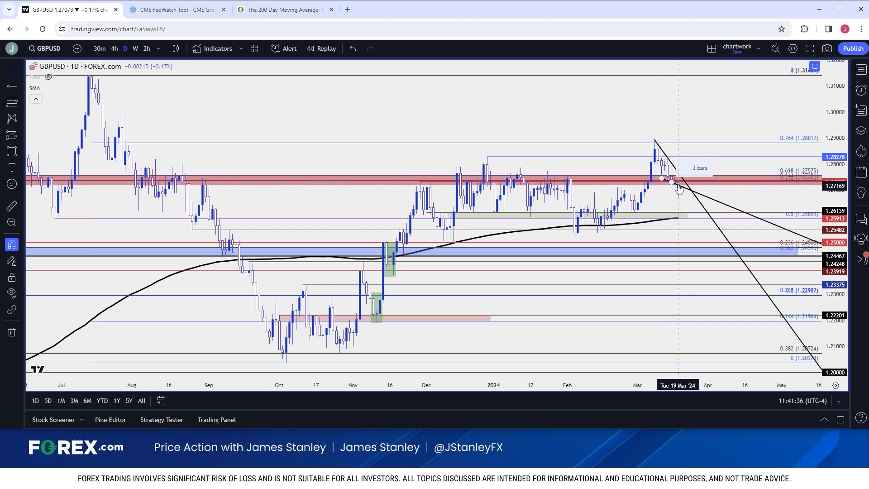
scroll(678, 188, down, 3)
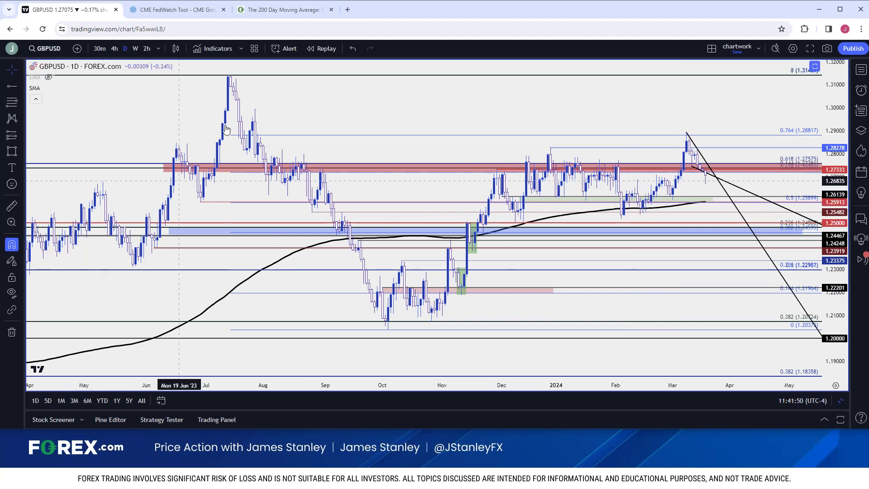
Load the FOREX.com USDCAD symbol in place of GBP/USD.
click(62, 52)
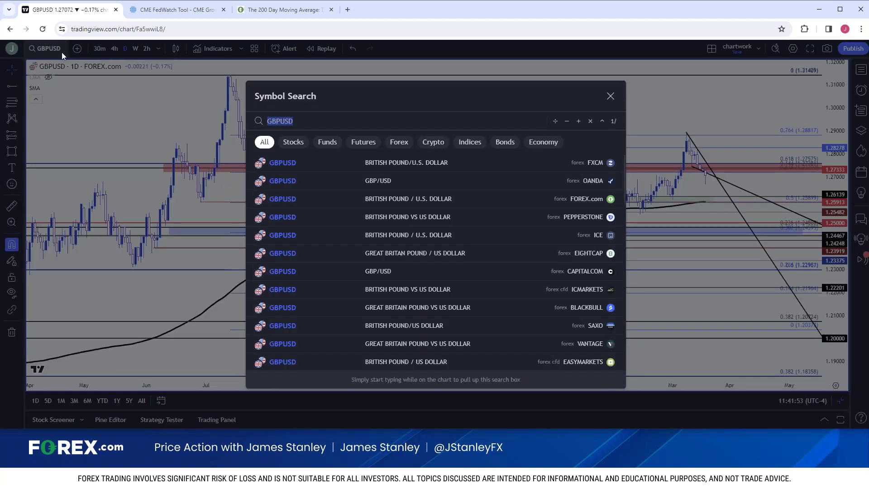
text(USDCAD)
key(Down)
key(Down)
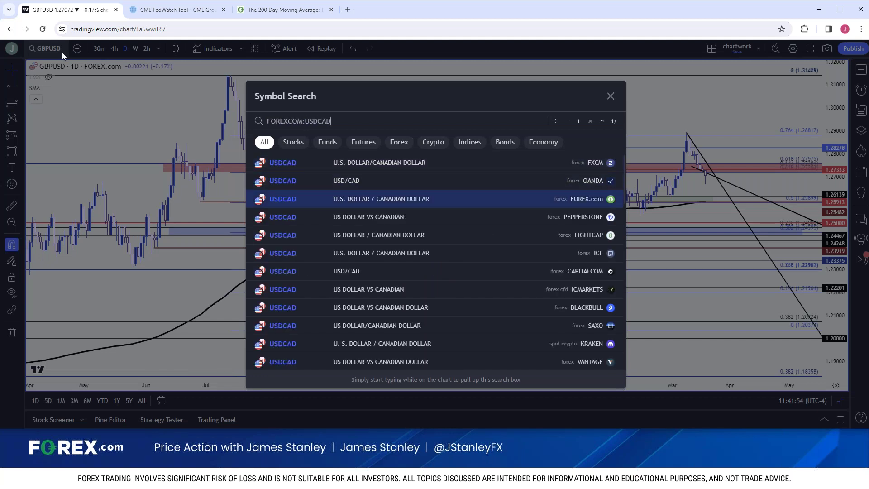
key(Return)
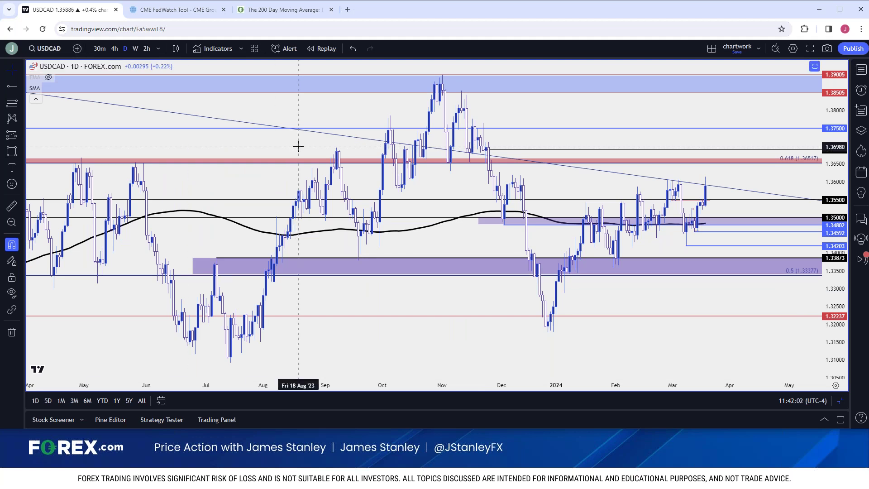
Follow USD/CAD's descending trendline from the 2020 high to the current daily candle, and inspect the mid-March lows.
scroll(289, 140, down, 5)
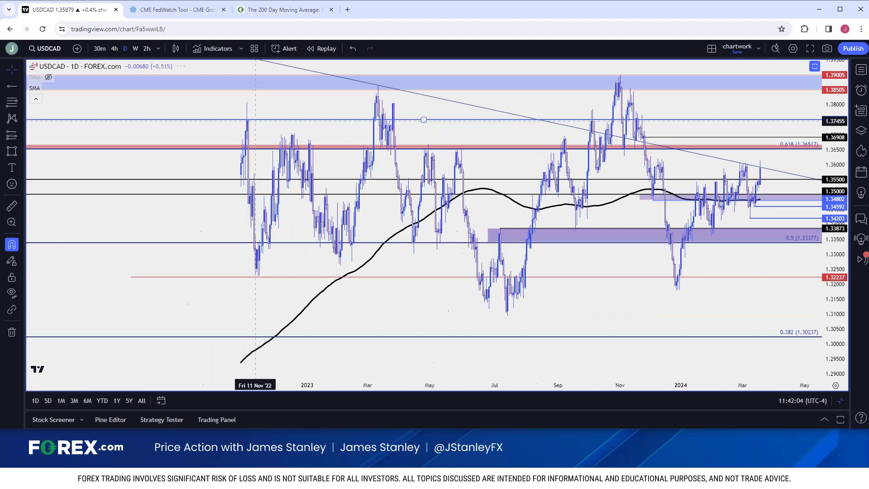
scroll(255, 121, down, 8)
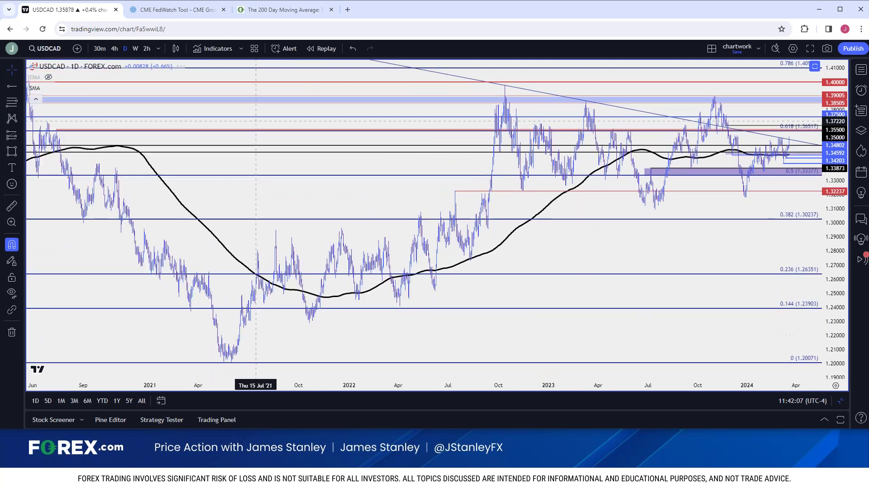
scroll(254, 121, down, 3)
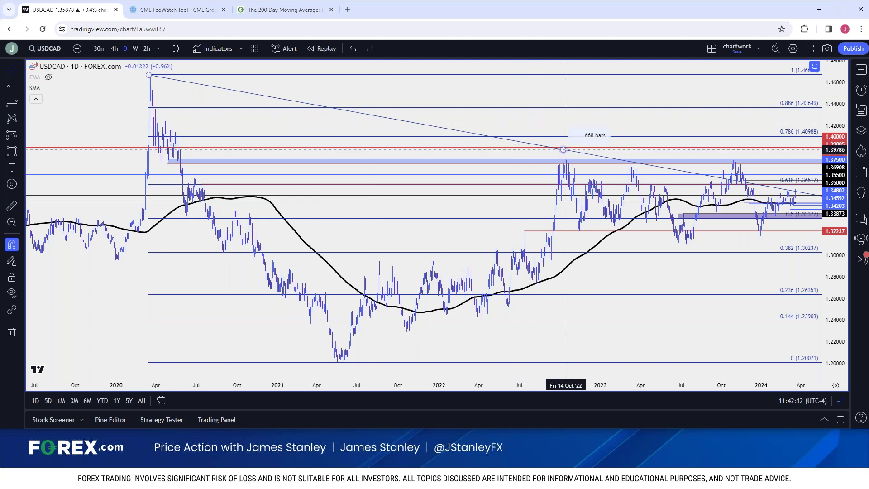
scroll(565, 149, up, 10)
scroll(565, 149, up, 5)
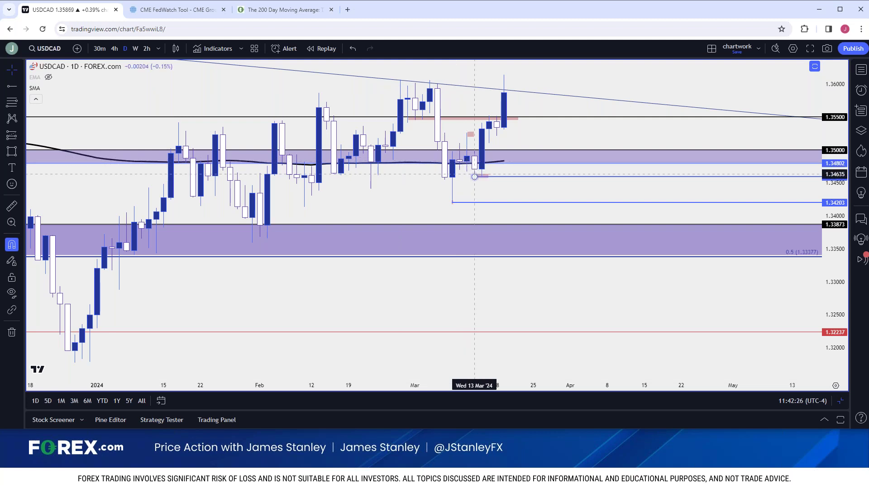
click(478, 177)
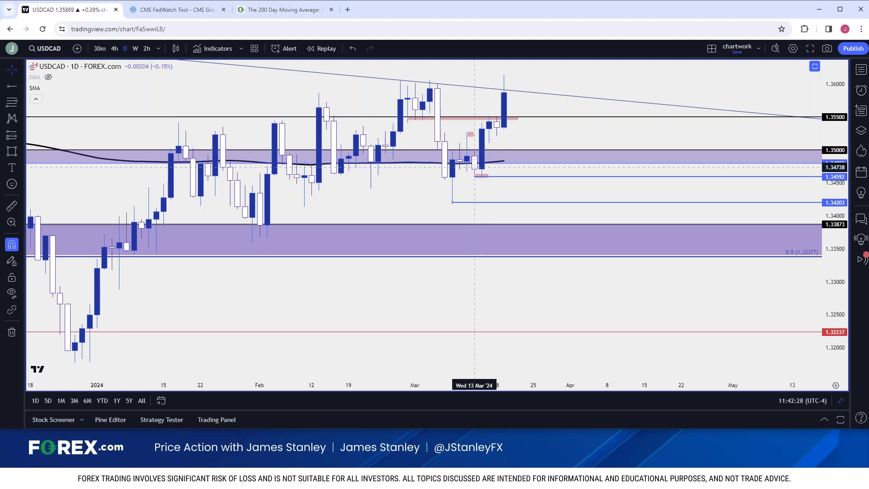
scroll(474, 171, down, 3)
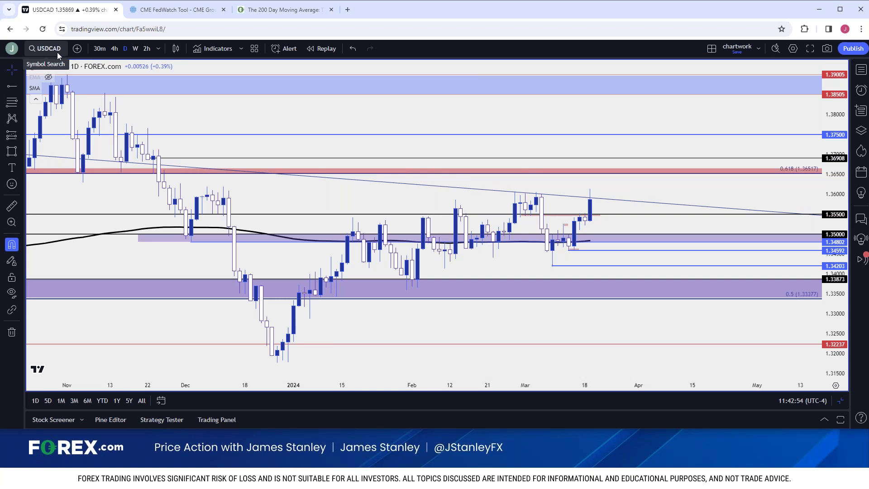
On the 4-hour USD/CAD chart, place a horizontal ray at the mid-February swing high, 1.35863.
click(115, 50)
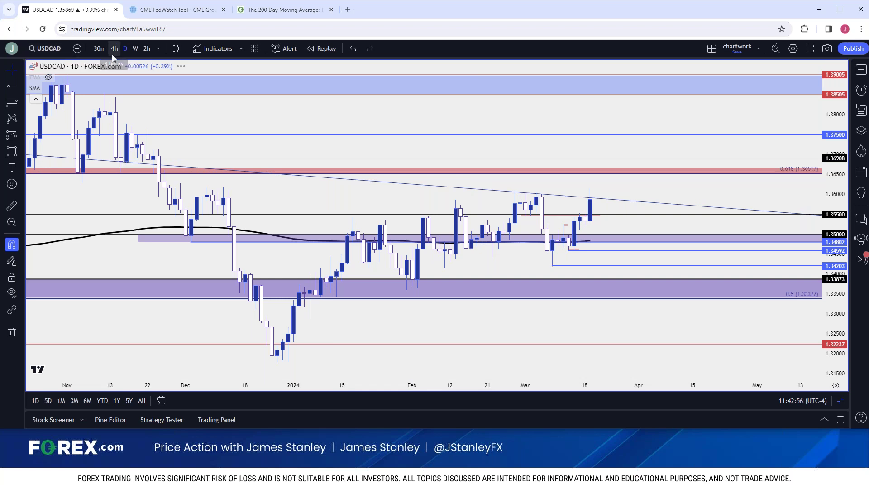
scroll(193, 130, down, 5)
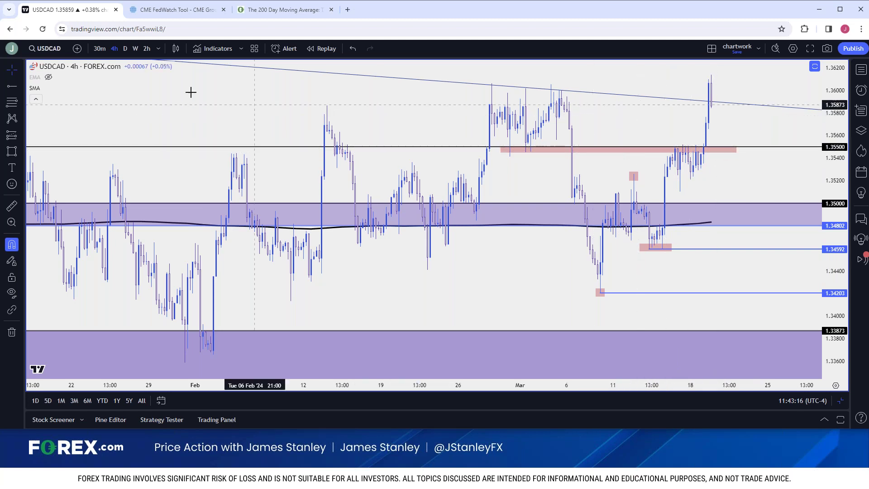
click(20, 86)
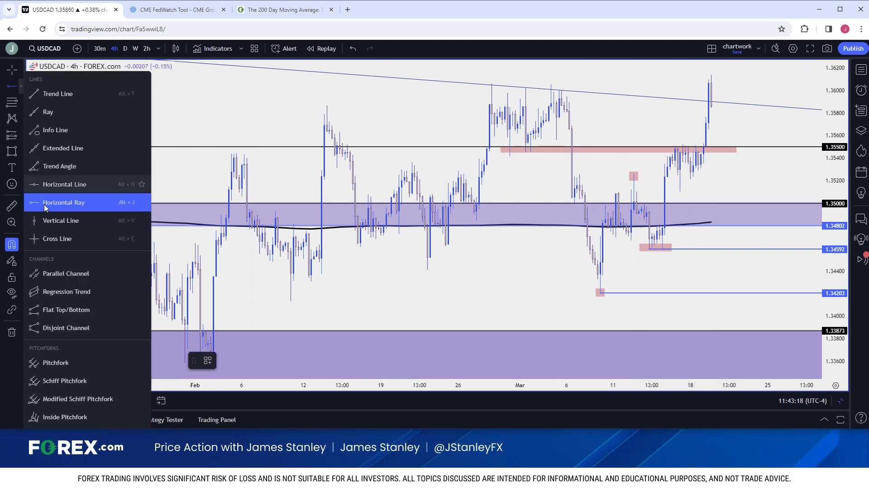
click(68, 202)
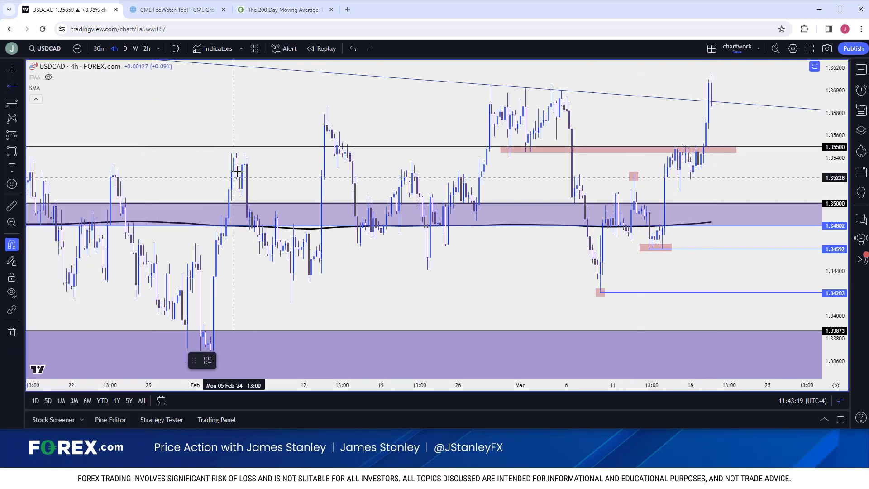
click(325, 104)
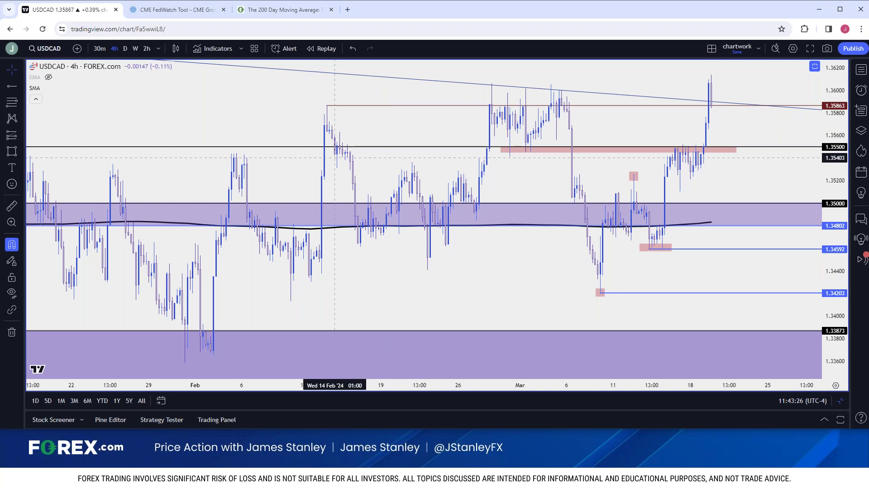
Compare USD/CAD's breakout with the new horizontal ray, descending trendline and red 1.3550 zone on the daily and 4-hour charts.
click(125, 48)
scroll(230, 177, up, 5)
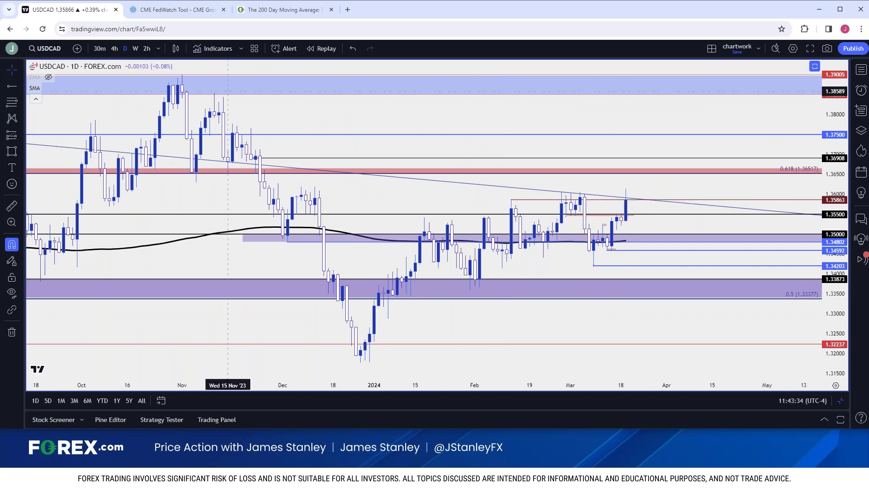
click(114, 48)
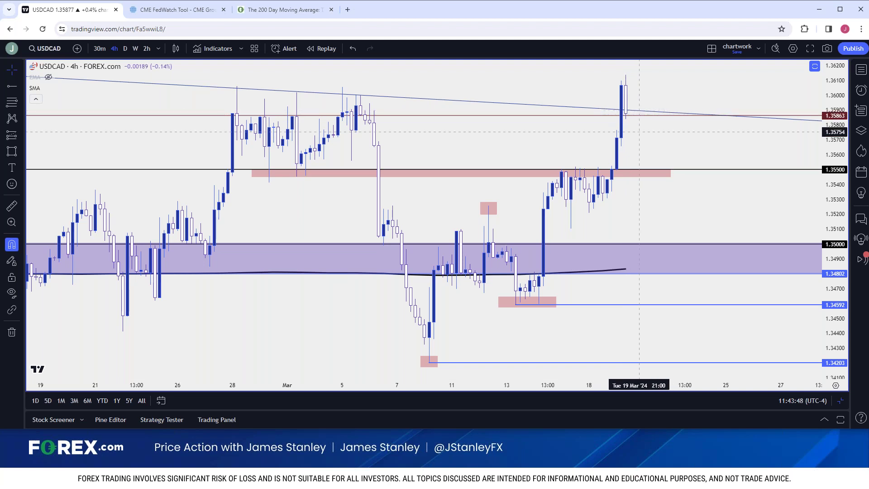
scroll(639, 131, down, 3)
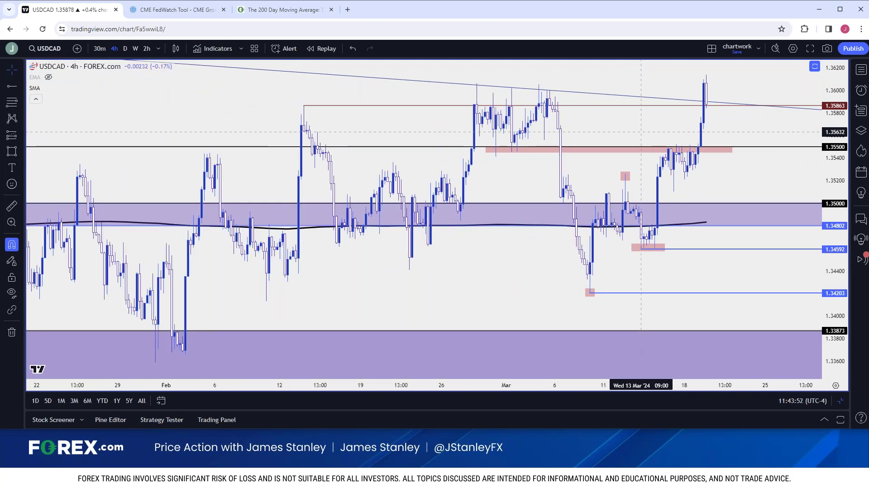
scroll(641, 131, up, 3)
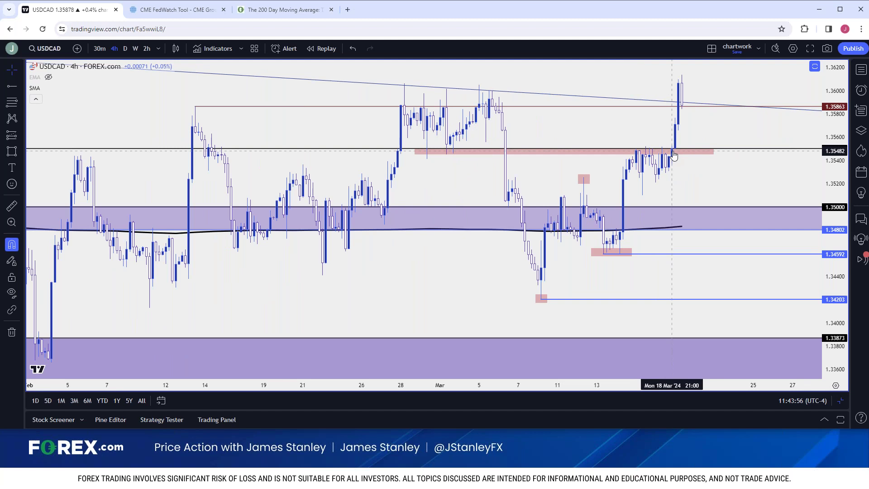
scroll(673, 155, down, 6)
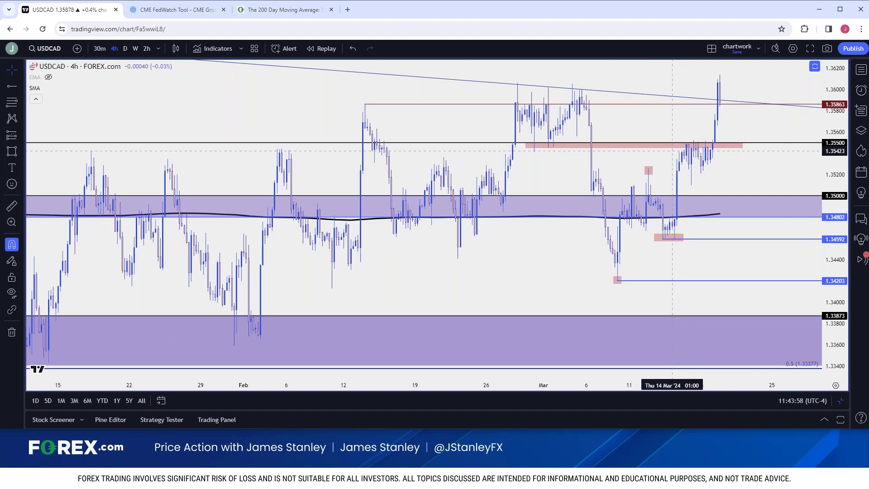
Examine past USD/CAD reactions at the red zone near the 0.618 Fibonacci level on the daily chart.
click(125, 49)
scroll(331, 169, down, 5)
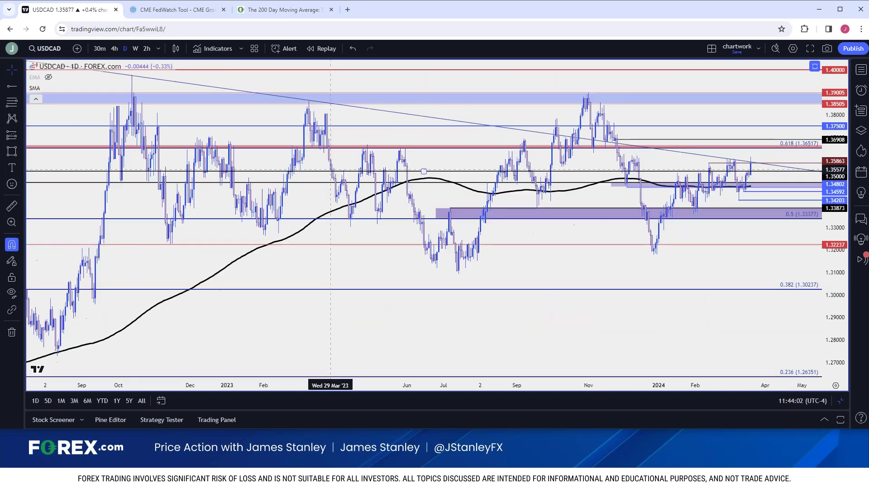
scroll(331, 169, up, 1)
scroll(331, 170, down, 1)
scroll(332, 170, up, 1)
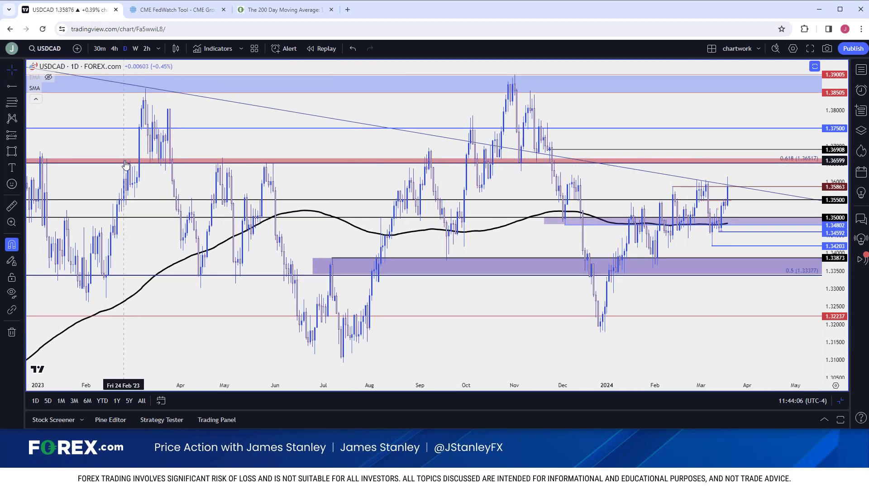
scroll(125, 165, down, 2)
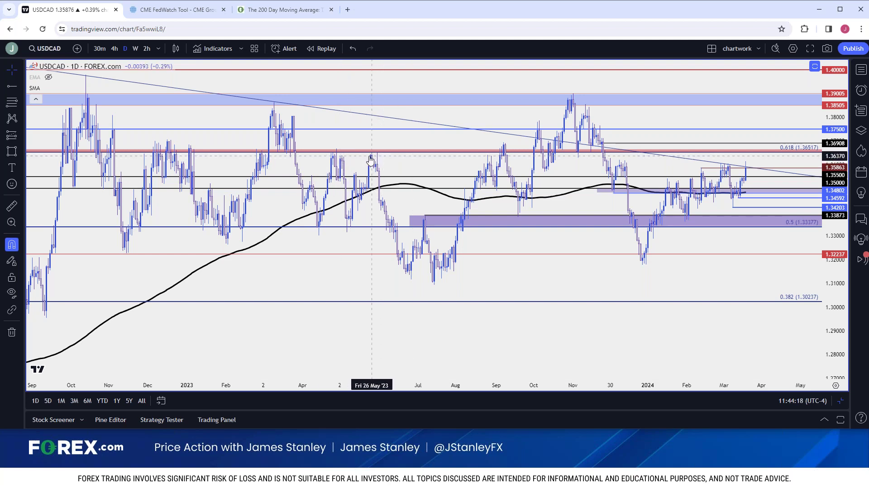
scroll(346, 174, up, 2)
scroll(346, 175, up, 2)
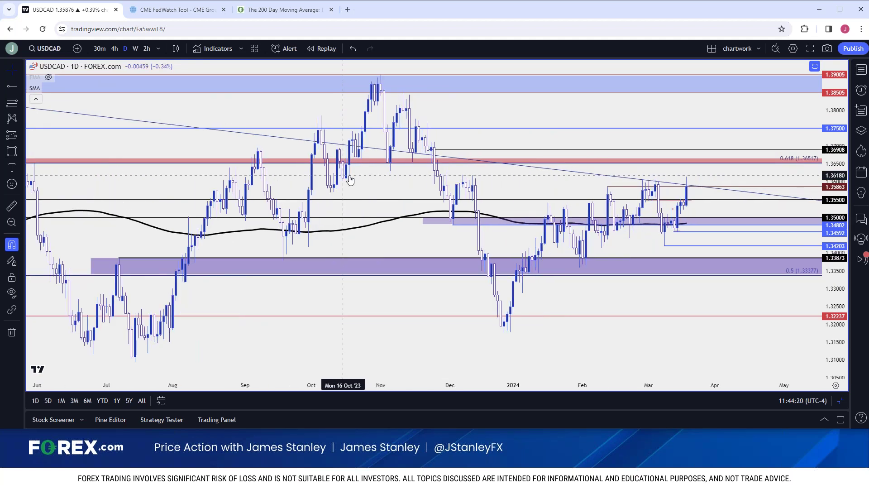
click(689, 164)
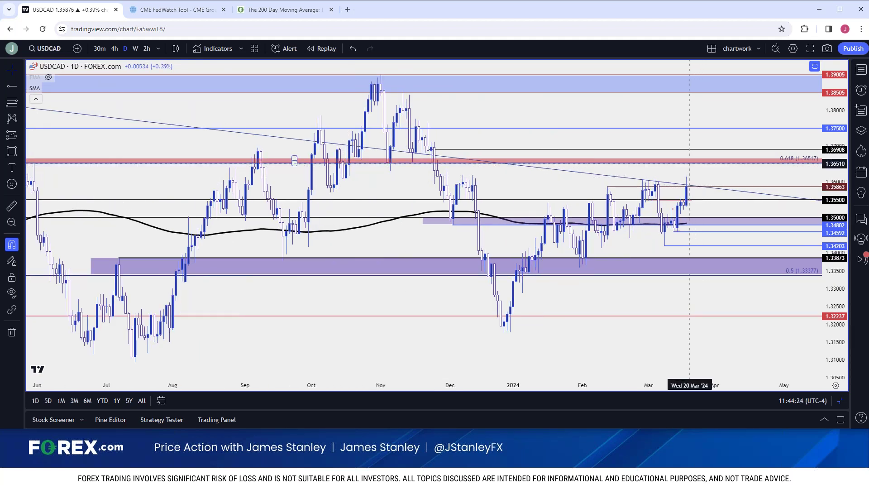
Review the weekly USD/CAD chart against the long-term descending trendline, Fibonacci levels, SMA and purple support zones.
click(135, 48)
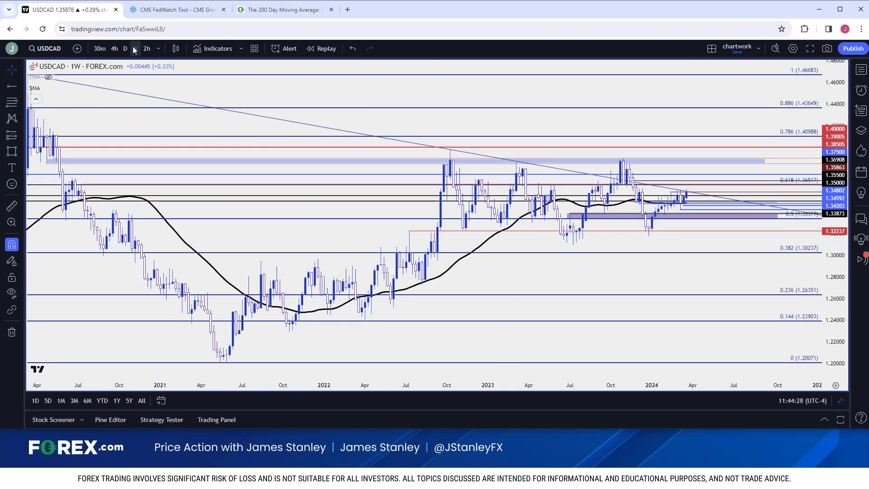
scroll(185, 113, down, 2)
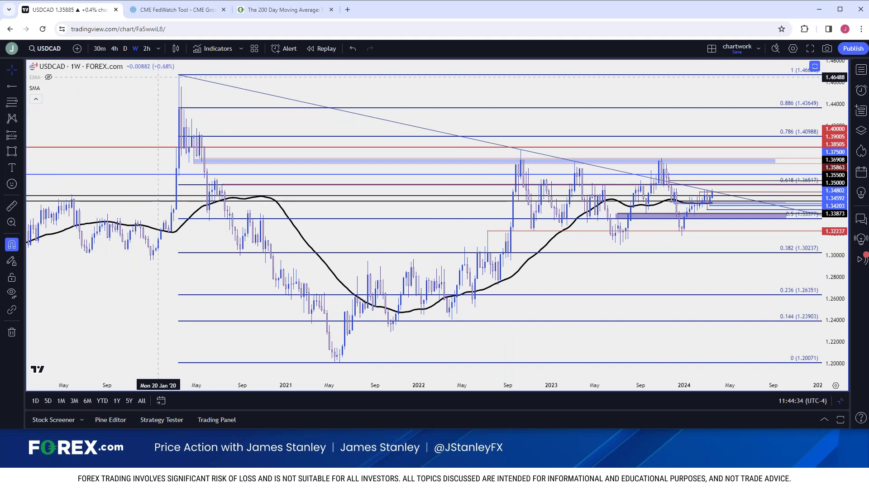
scroll(228, 227, up, 5)
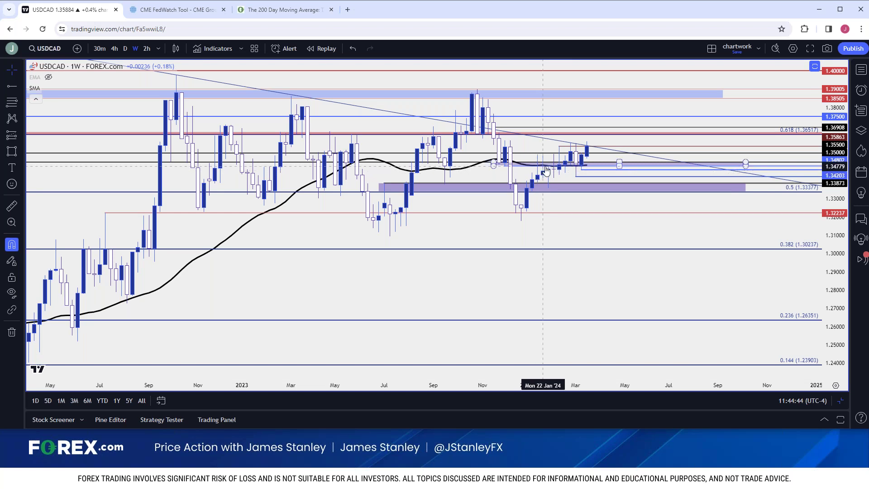
click(582, 166)
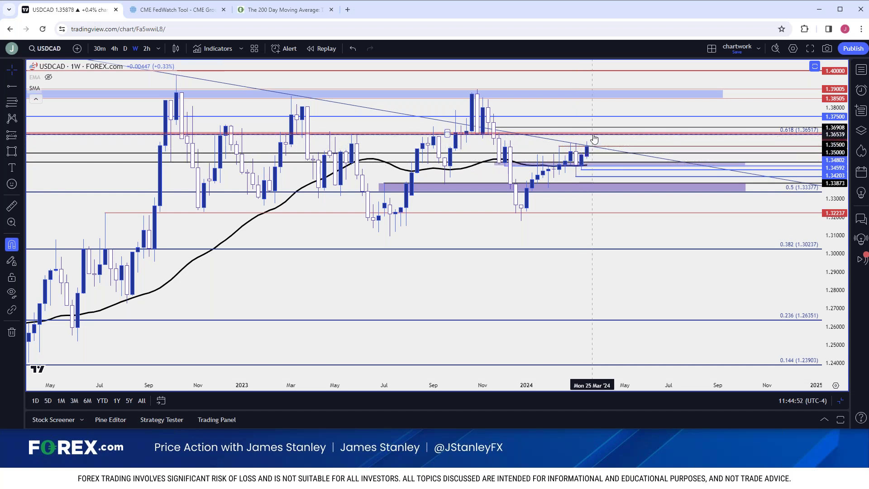
scroll(594, 138, down, 6)
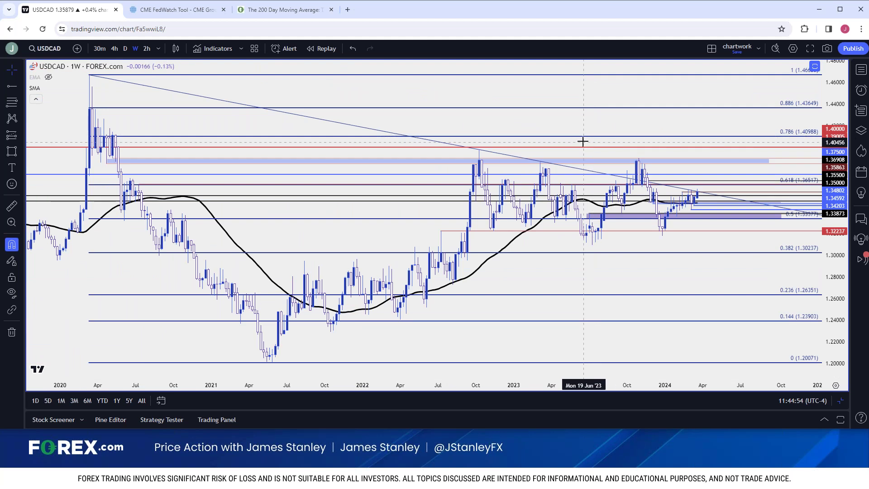
scroll(582, 141, down, 1)
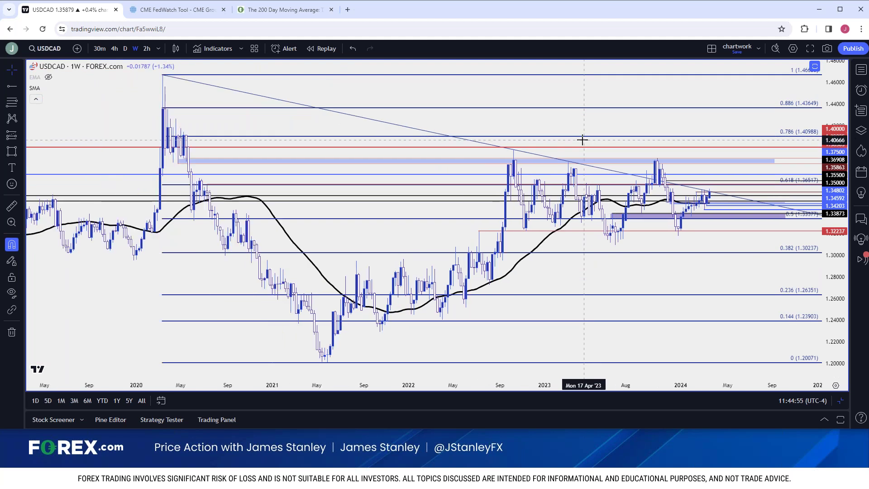
Load the FOREX.com USDCHF symbol on the weekly chart.
click(63, 48)
text(USDCHF)
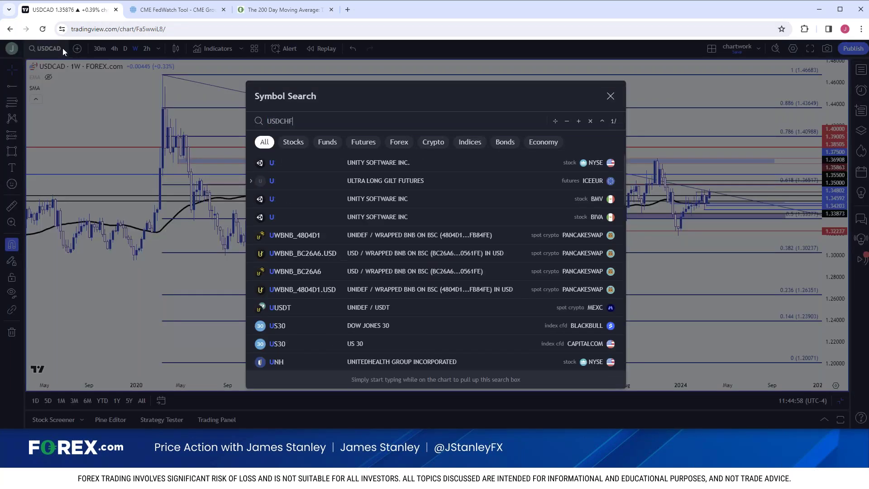
key(Down)
key(Down)
key(Down)
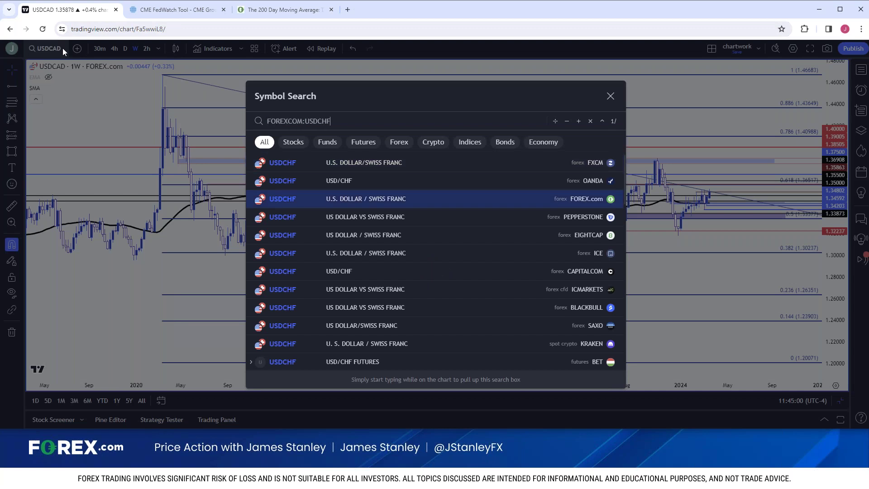
key(Return)
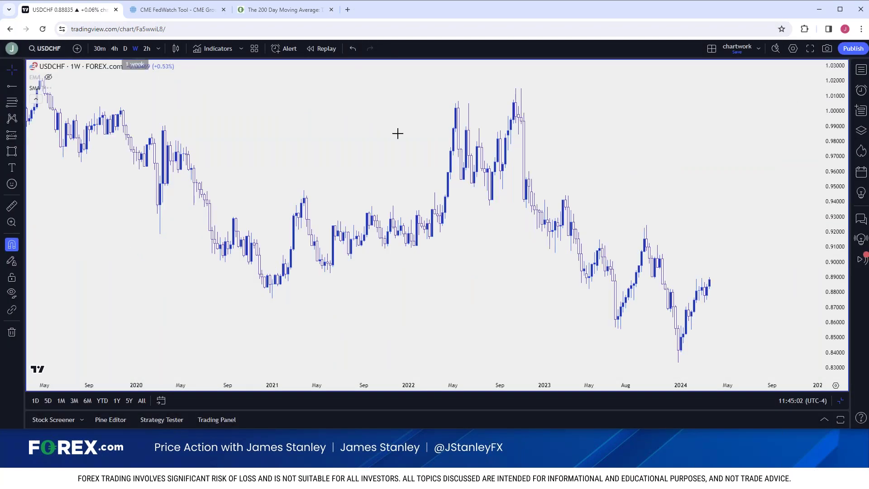
Maximize the weekly USD/CHF chart with the Fibonacci levels and trendlines, and show its SMA.
click(841, 399)
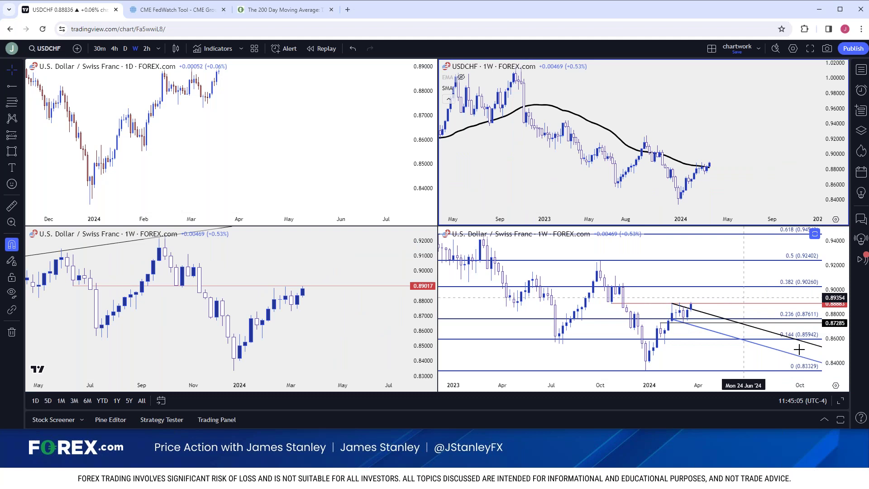
click(840, 400)
click(48, 99)
scroll(185, 180, up, 1)
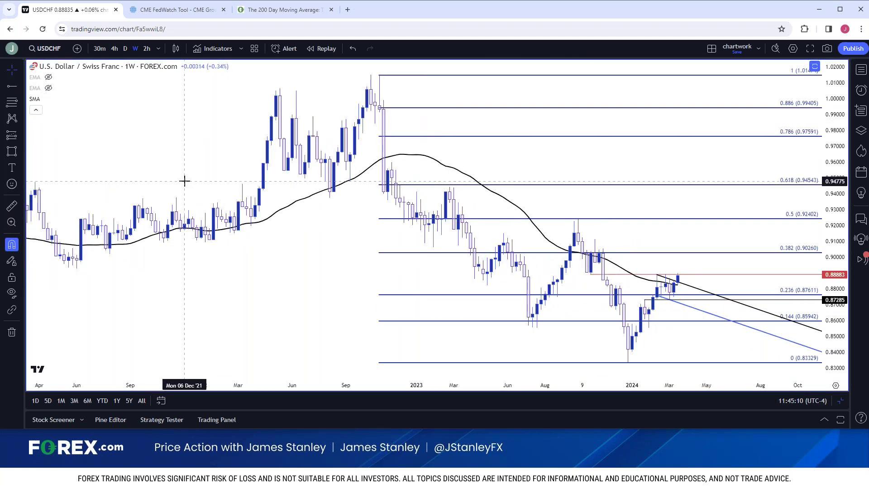
Review USD/CHF on the weekly and daily charts, focusing on recent price against the SMA, short-term trendlines and red resistance line.
drag(205, 107, 126, 110)
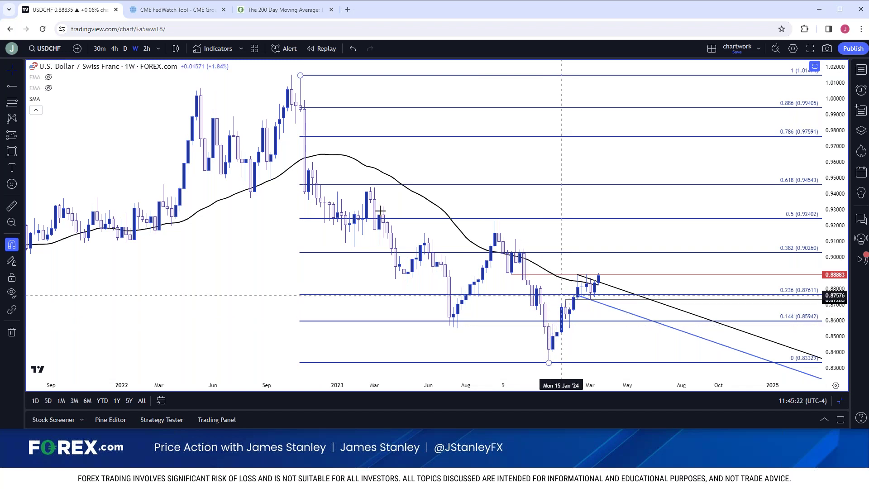
click(126, 48)
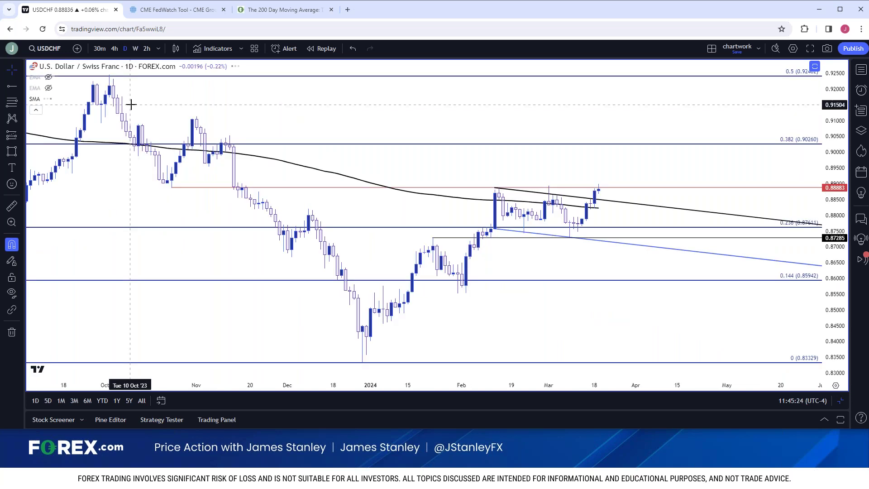
scroll(191, 153, down, 5)
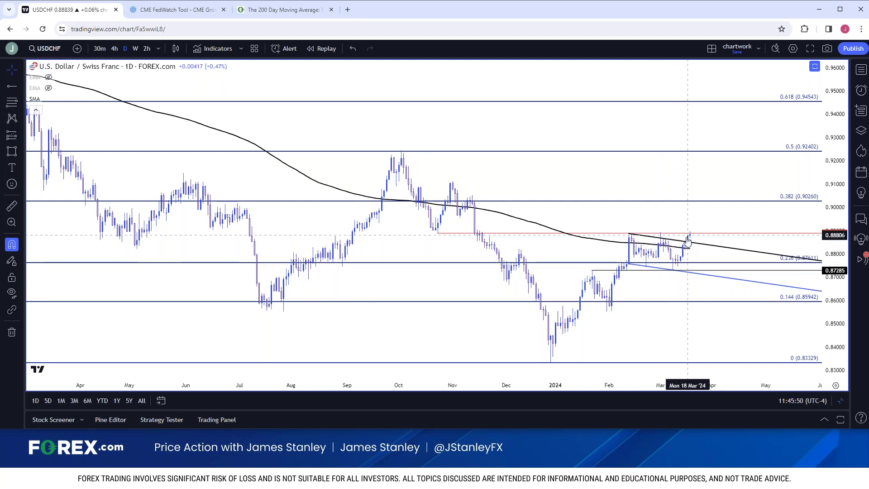
scroll(261, 157, up, 2)
scroll(261, 157, up, 3)
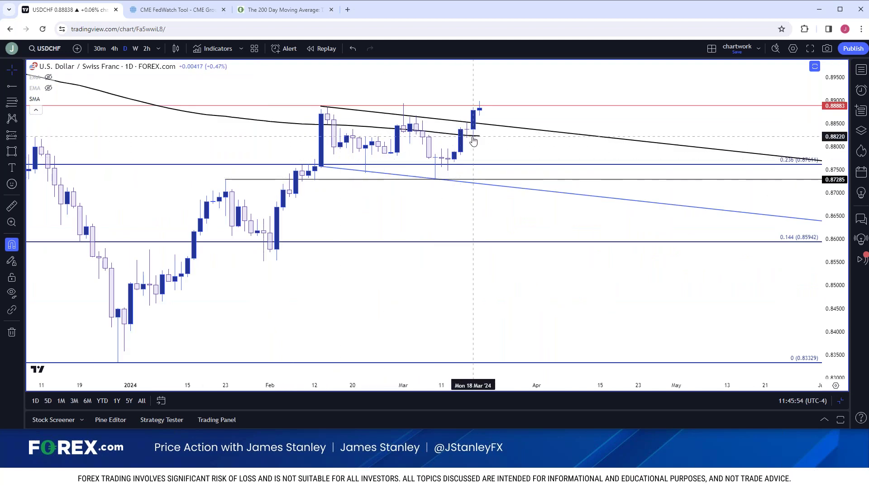
Examine the recent USD/CHF breakout above the upper trendline on the four-hour, two-hour and one-hour charts.
click(114, 48)
scroll(252, 143, down, 3)
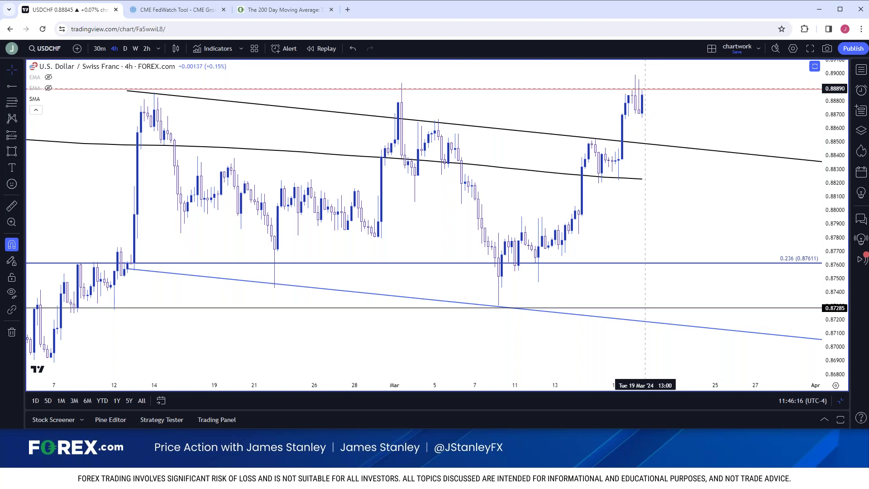
click(146, 49)
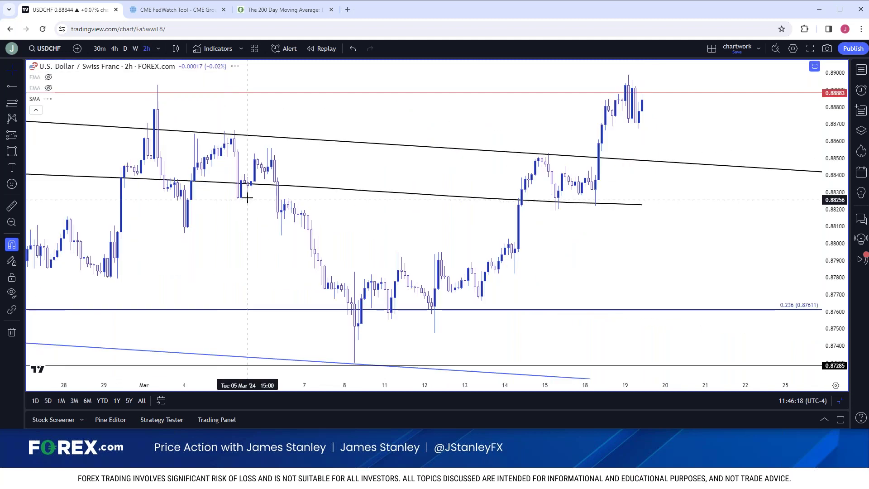
scroll(209, 115, up, 1)
scroll(209, 116, up, 1)
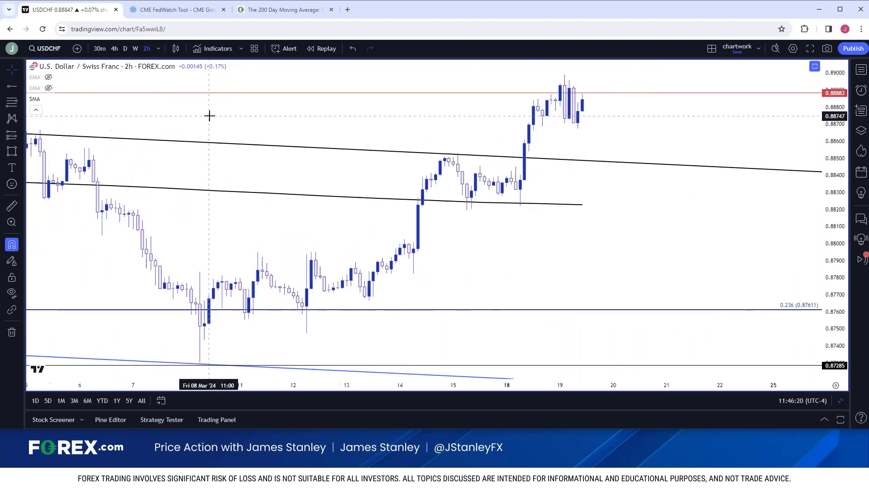
click(158, 48)
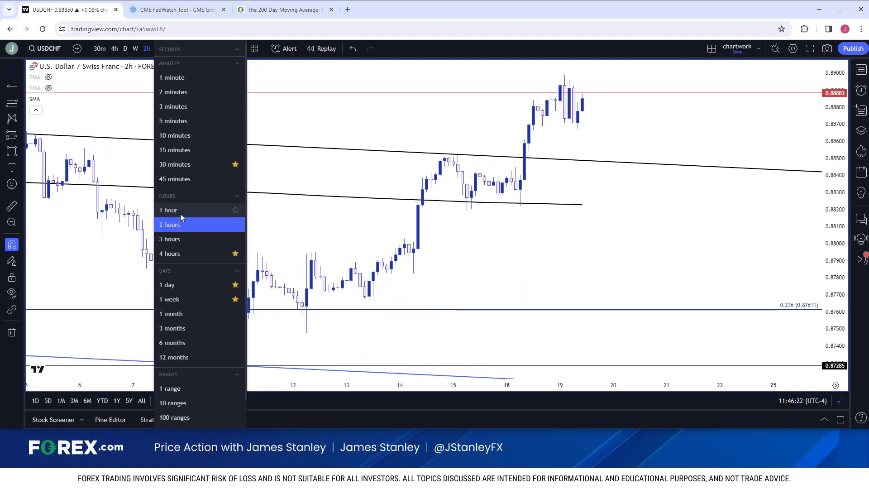
click(180, 210)
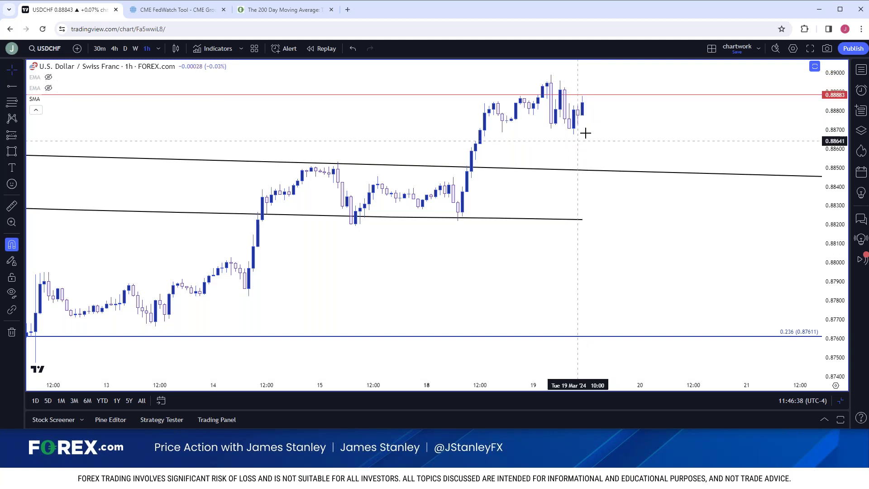
scroll(593, 119, down, 3)
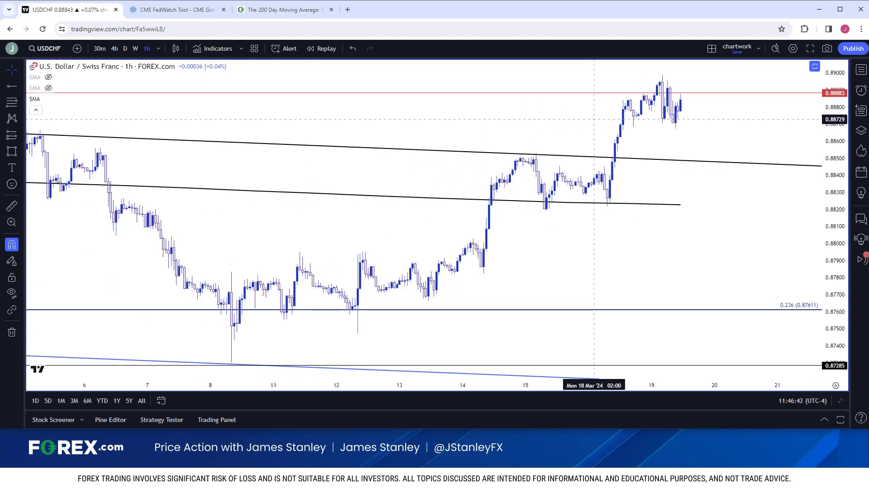
On the four-hour USD/CHF chart, add a horizontal ray at 0.88666 from the 5 March swing high.
click(116, 48)
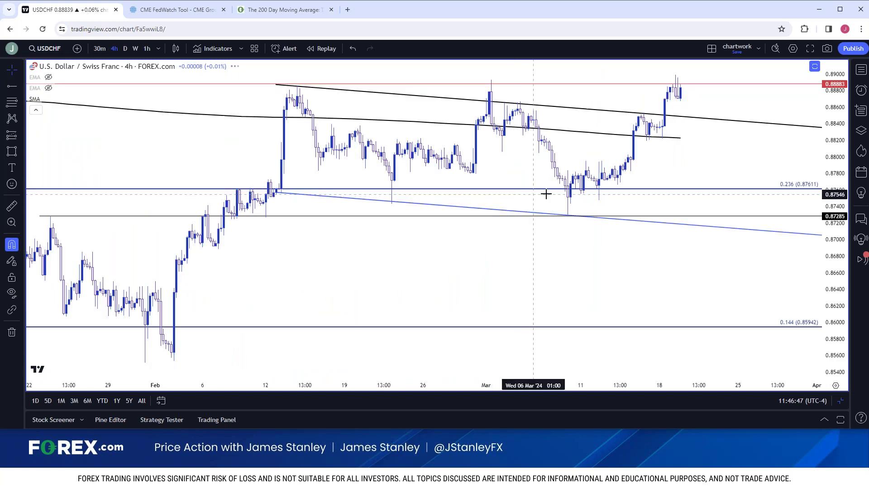
scroll(546, 194, down, 5)
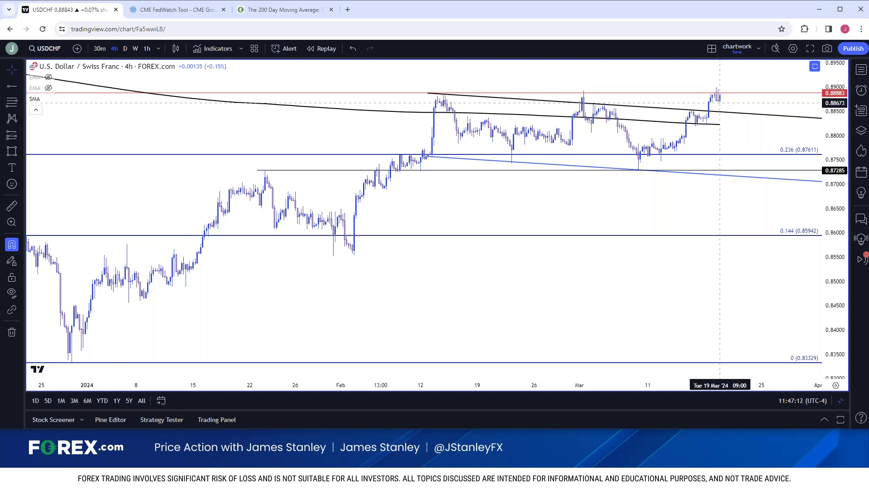
scroll(721, 103, up, 5)
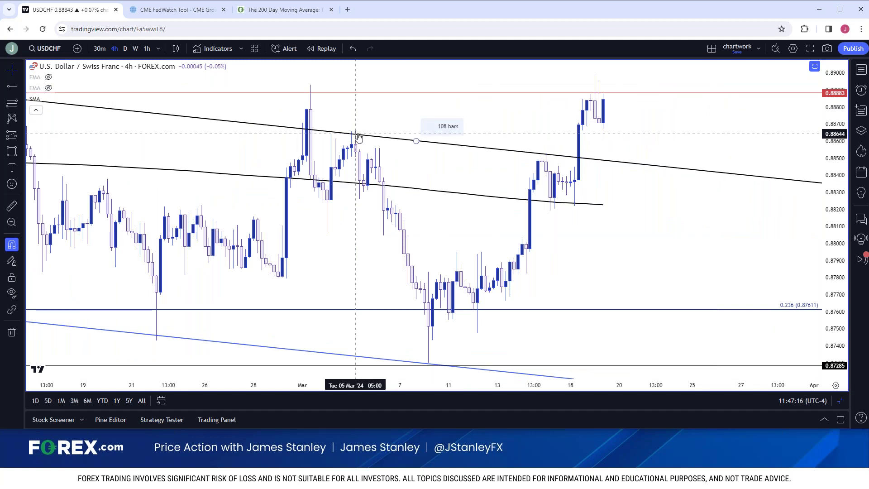
click(23, 88)
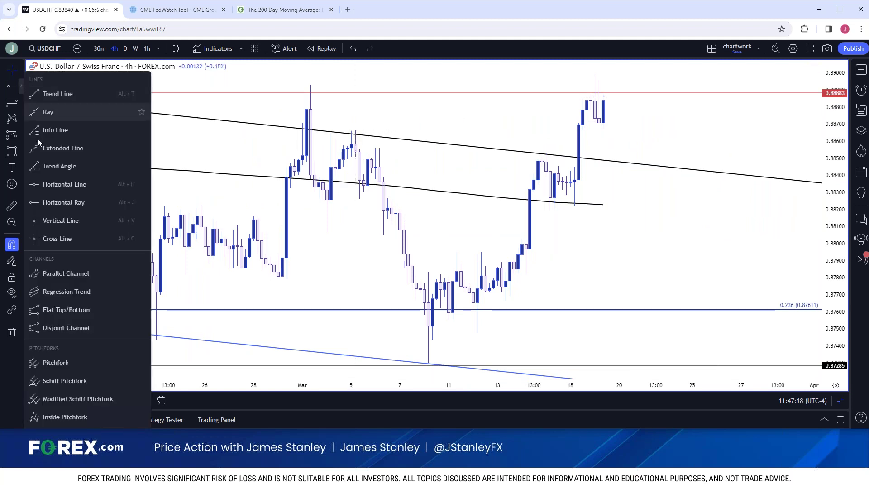
click(48, 201)
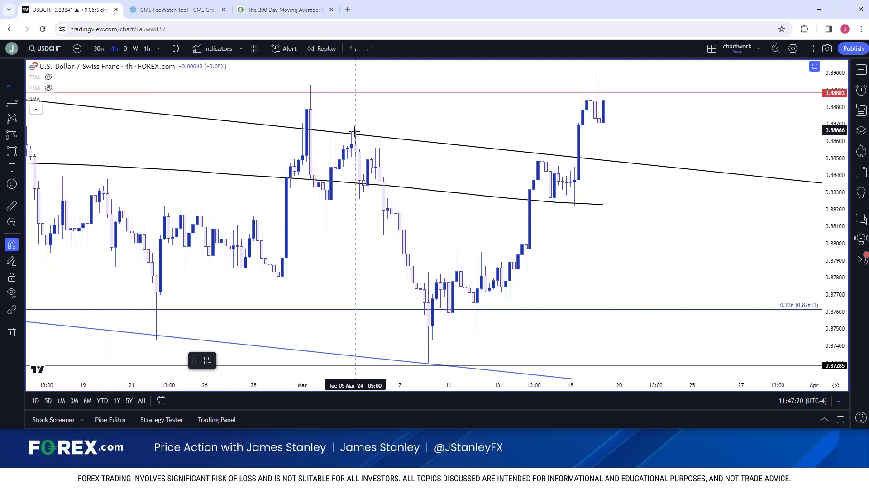
click(356, 131)
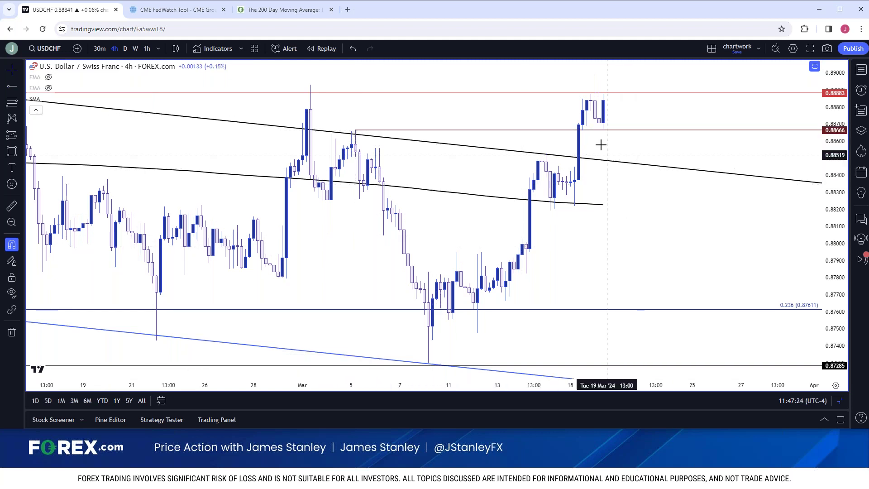
scroll(601, 146, down, 5)
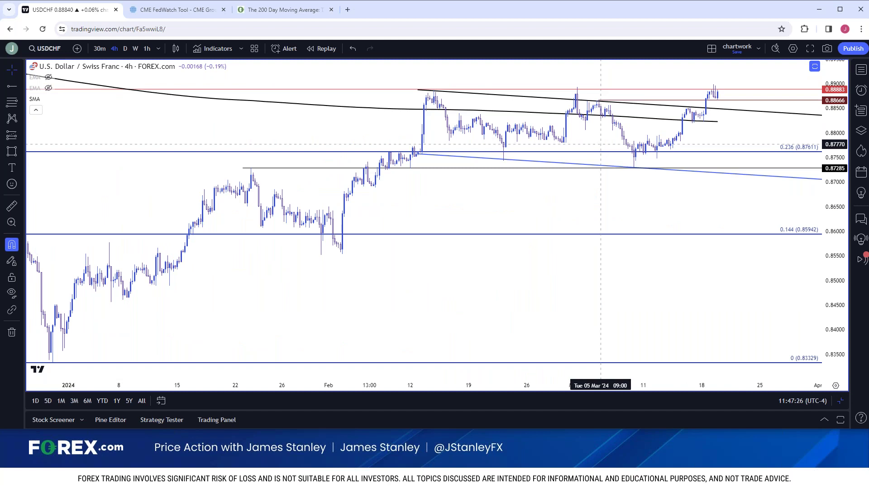
Set the chart to the daily timeframe and load the FOREX.com AUDUSD symbol.
click(125, 49)
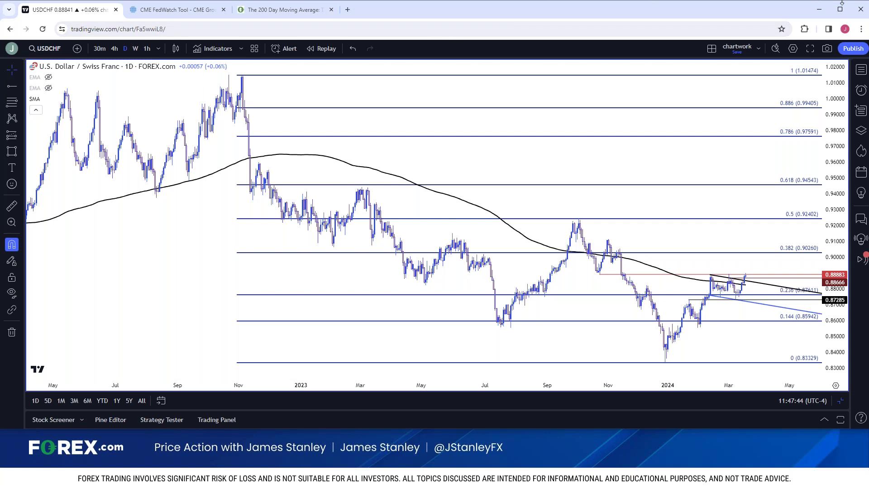
click(56, 53)
text(AUDUSD)
key(Down)
key(Down)
key(Down)
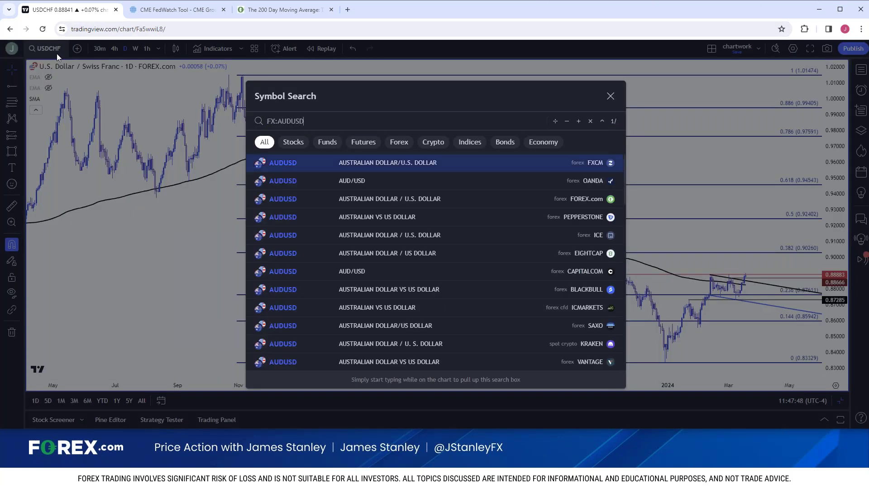
key(Return)
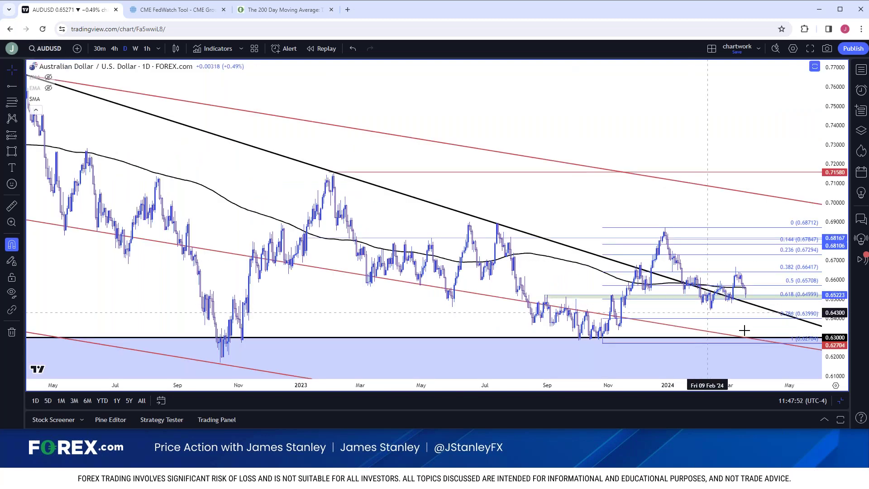
Compare AUD/USD on the weekly and daily charts against the descending channel, black trendline and Fibonacci levels.
click(135, 48)
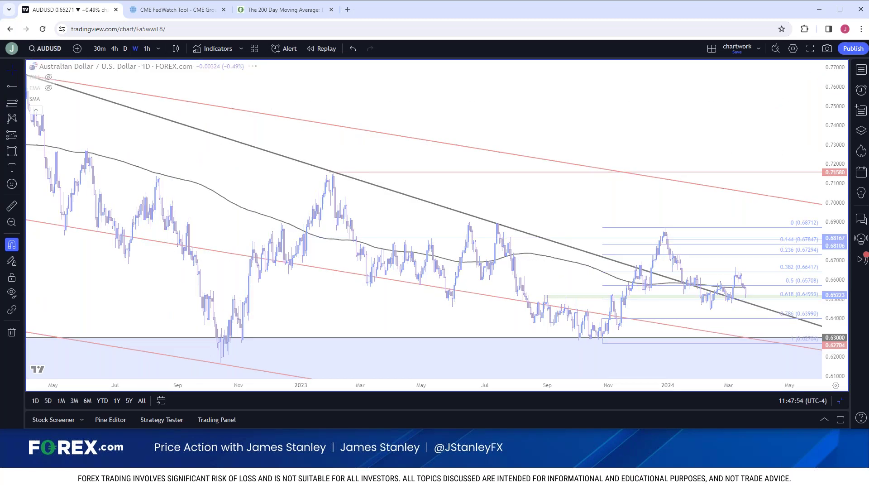
scroll(357, 163, up, 3)
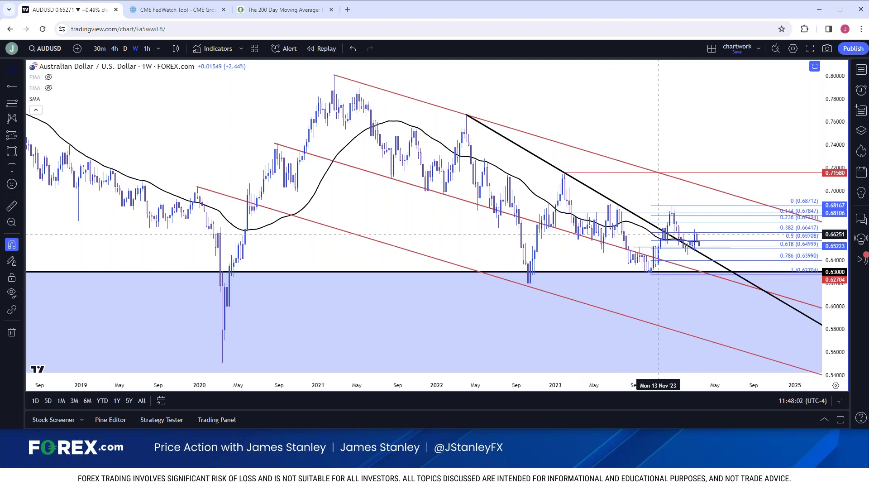
click(126, 49)
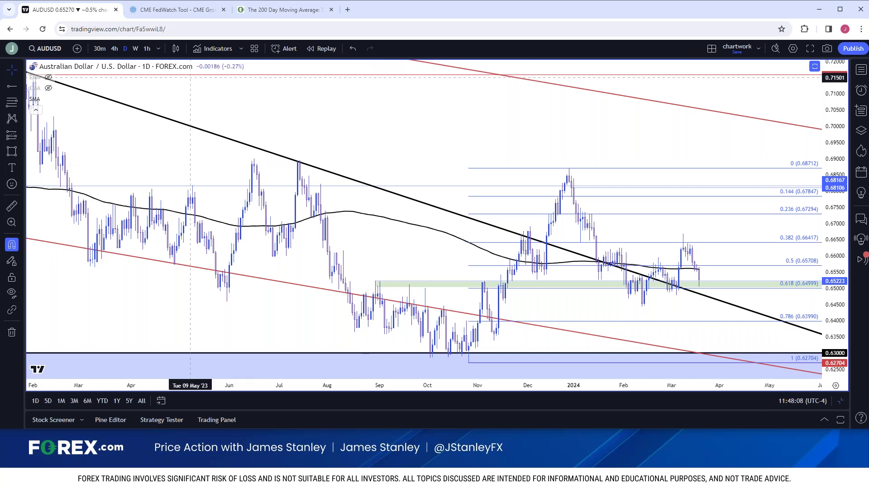
click(136, 49)
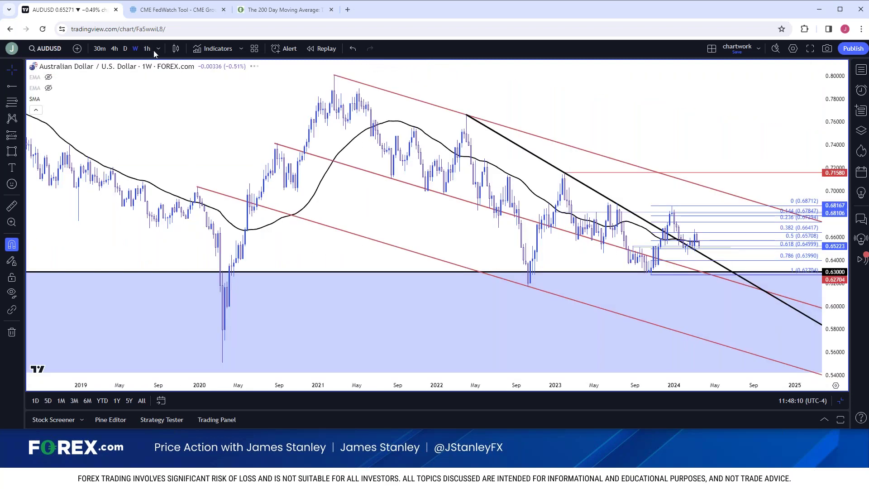
Examine long-term AUD/USD reactions at the 0.63000 line and blue support zone on the monthly chart.
click(158, 48)
click(175, 313)
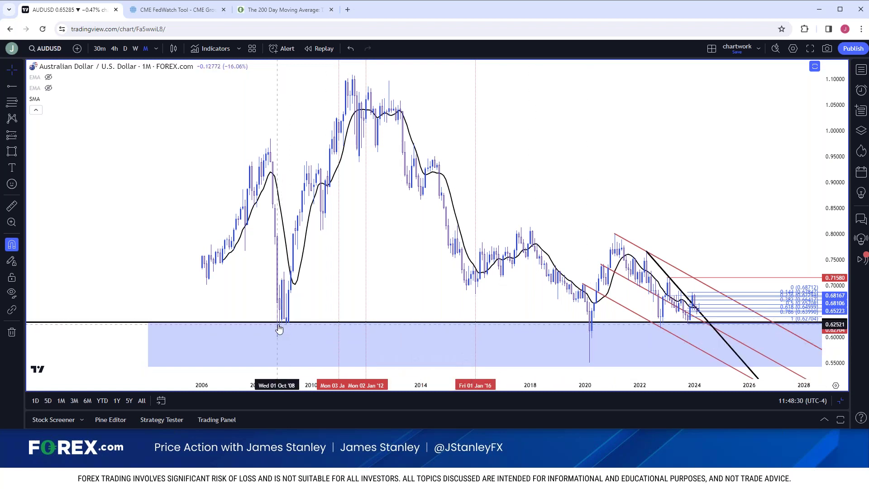
scroll(284, 324, up, 3)
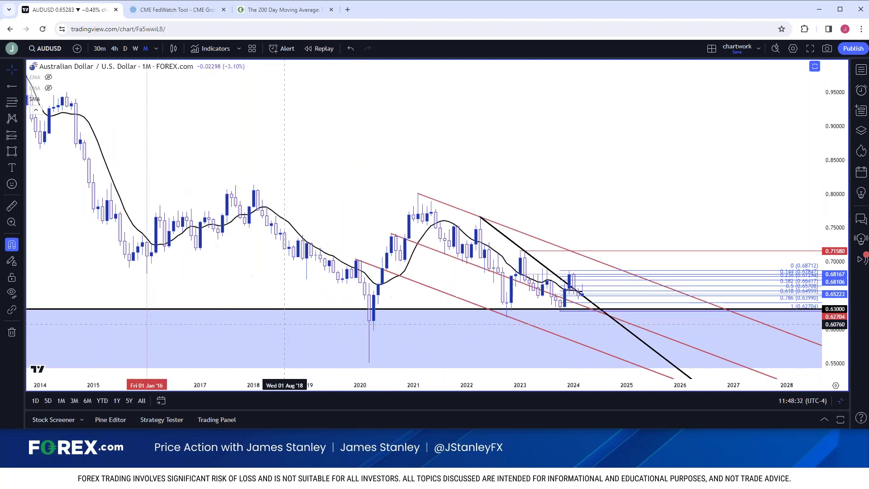
scroll(284, 324, up, 2)
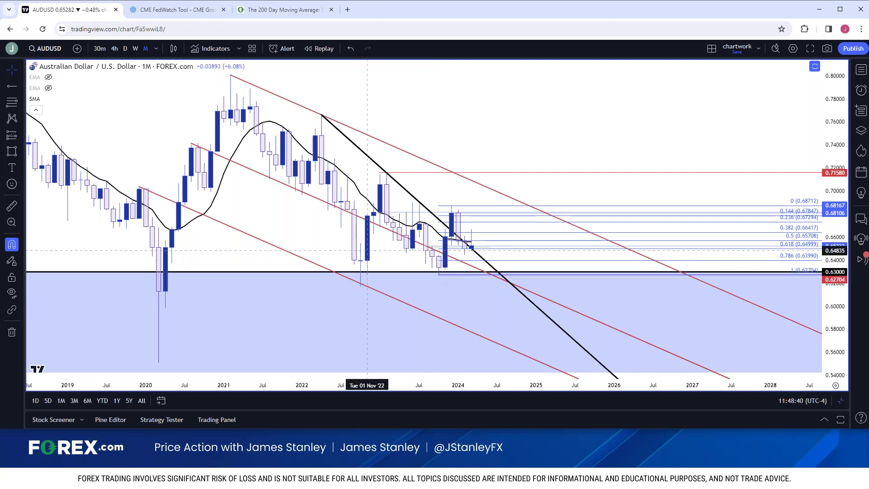
Review AUD/USD on the weekly and daily charts around the black descending trendline, SMA and green zone at the 0.618 Fibonacci level.
click(135, 48)
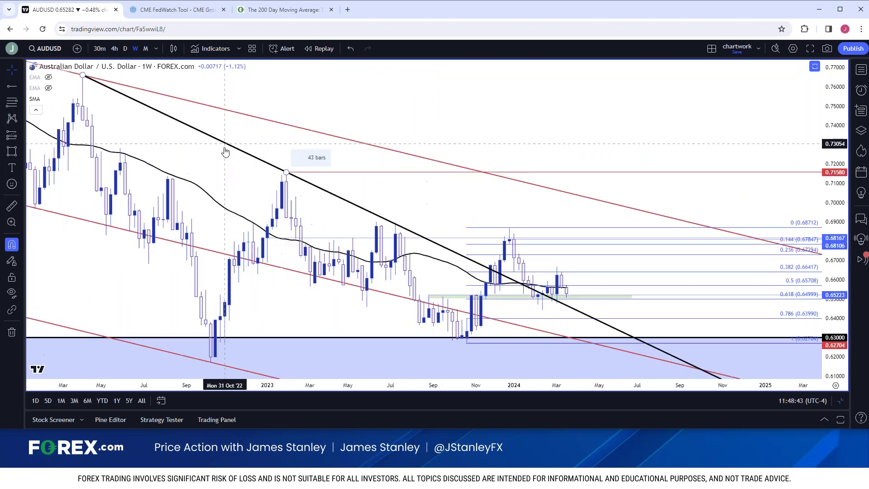
click(126, 51)
scroll(298, 154, up, 5)
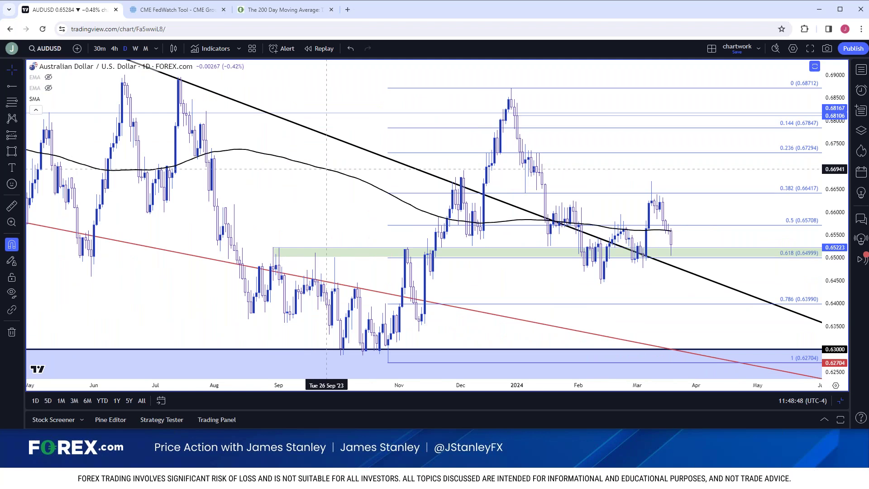
scroll(327, 169, down, 3)
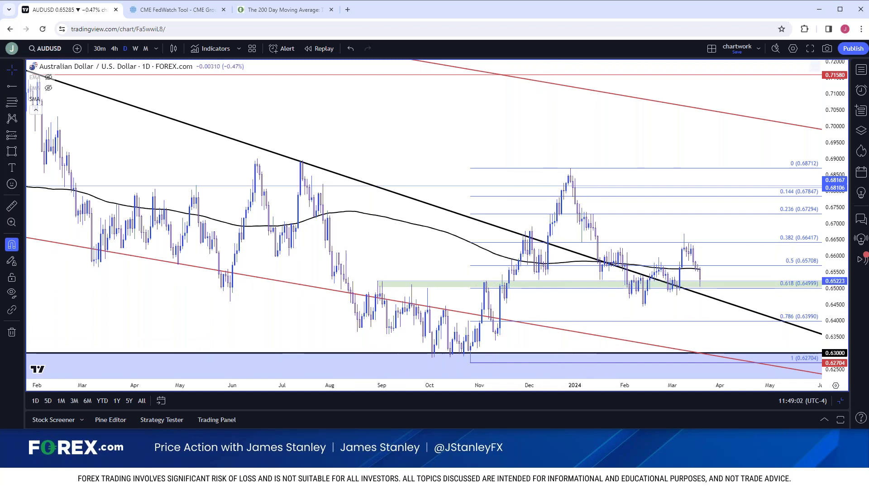
Add a horizontal line near the green zone on the daily AUD/USD chart and set its price to 0.65.
click(22, 90)
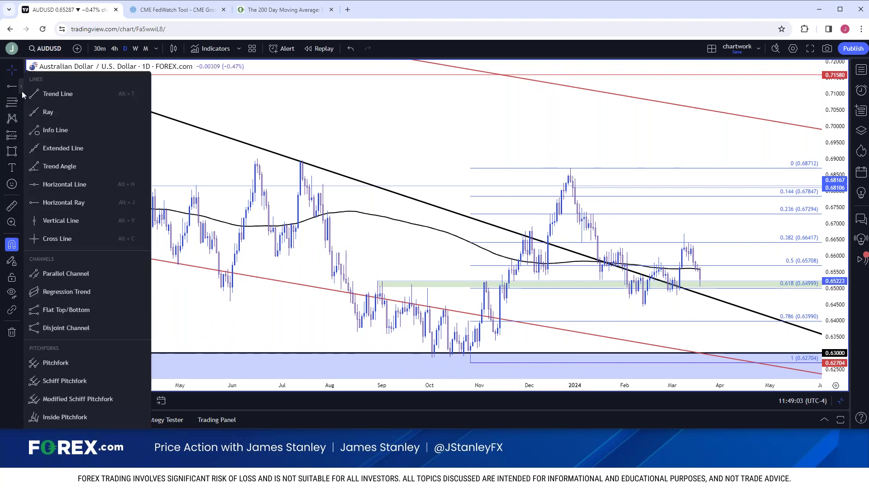
click(52, 184)
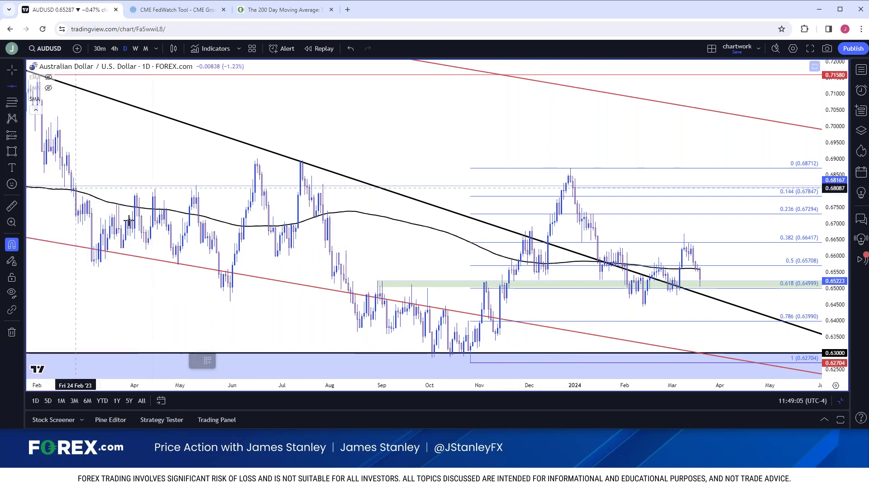
click(284, 289)
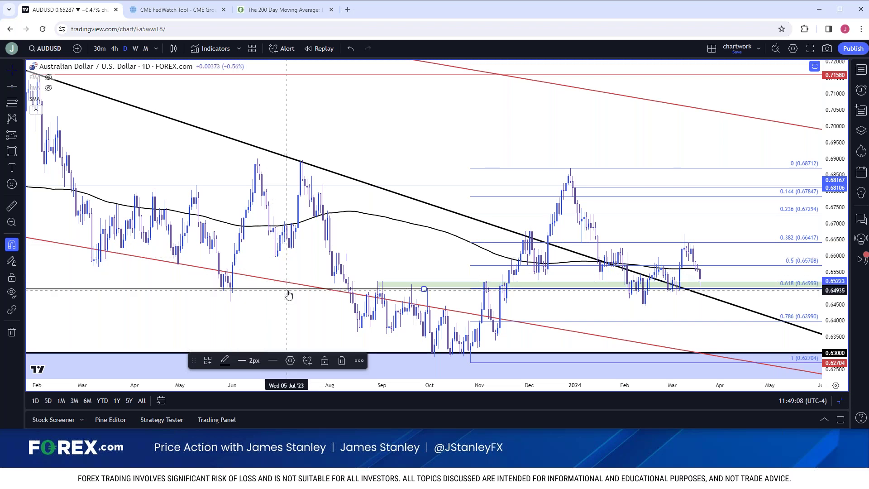
double_click(284, 289)
click(427, 200)
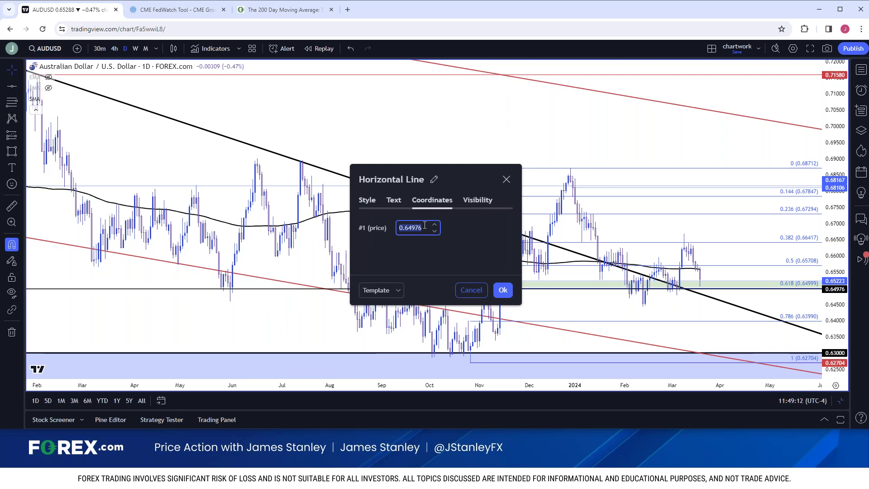
click(426, 230)
key(BackSpace)
key(BackSpace)
text(5)
click(503, 290)
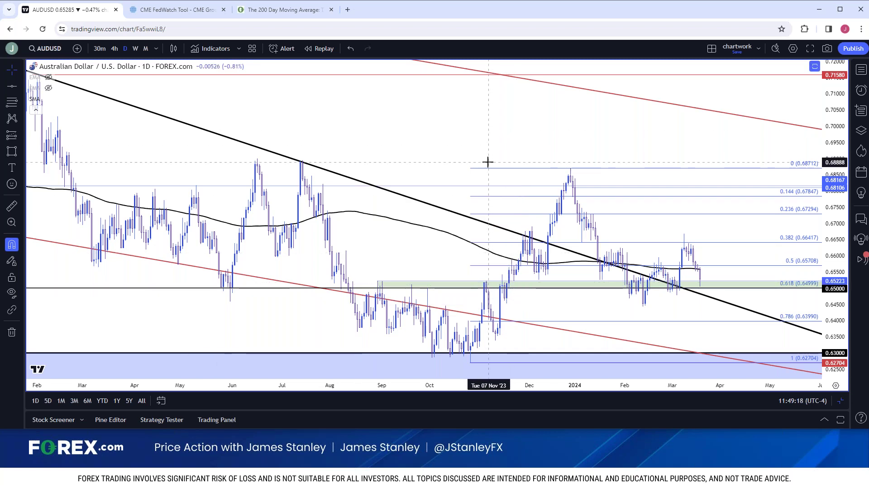
Examine AUD/USD on the daily chart around the 0.65000 line, green support zone, SMA and black descending trendline.
scroll(487, 162, up, 5)
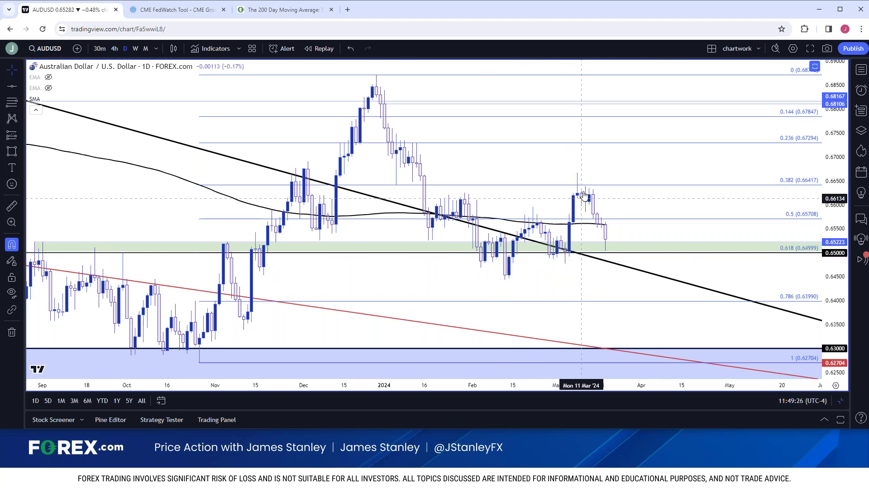
click(606, 253)
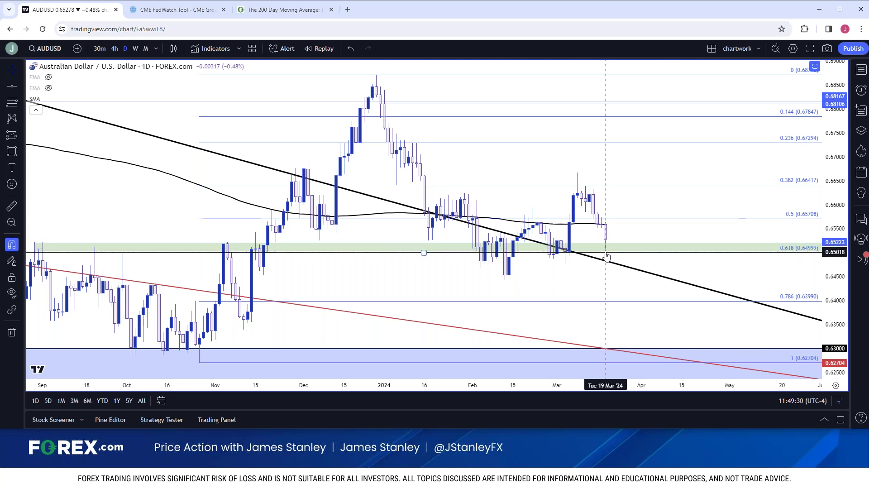
click(605, 247)
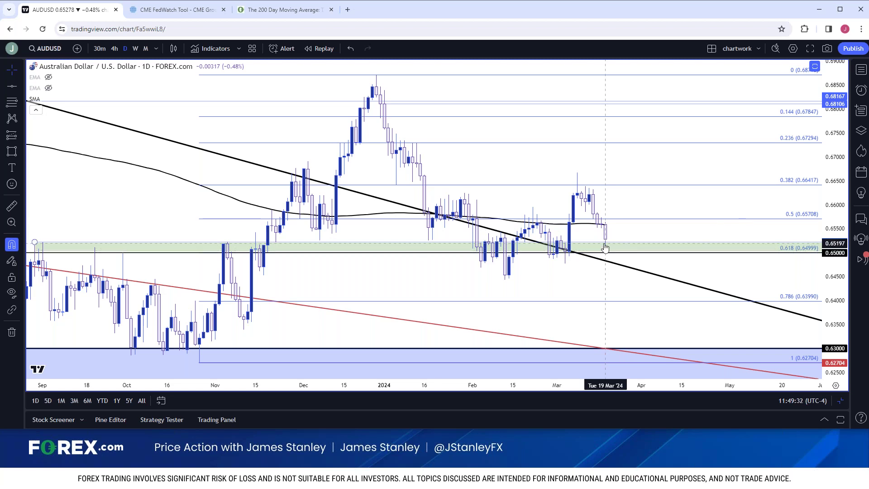
scroll(605, 248, down, 5)
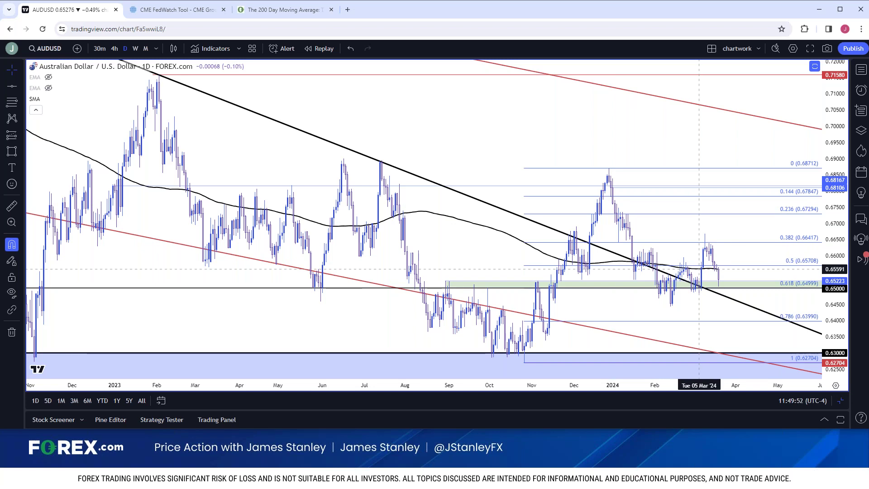
scroll(526, 259, up, 2)
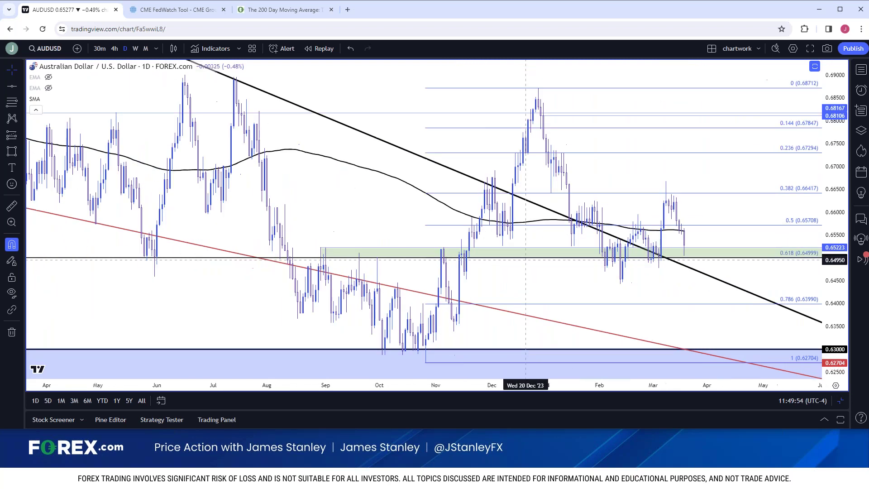
scroll(525, 260, up, 1)
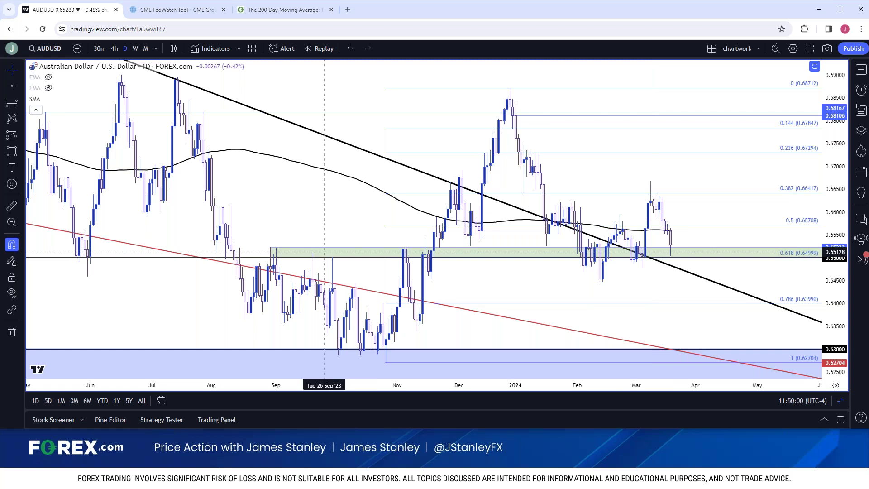
scroll(324, 245, down, 3)
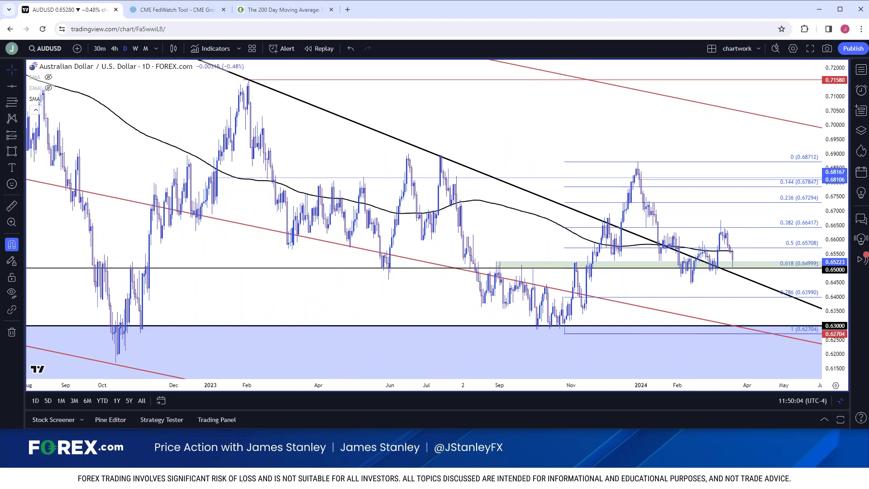
Switch the chart to the CME E-mini S&P 500 futures, ES1!, and view the rising wedge on the daily timeframe.
click(56, 53)
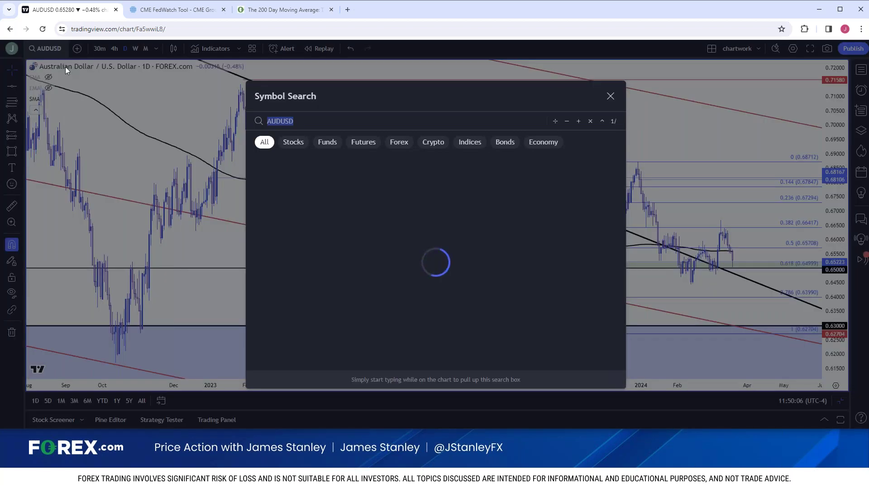
text(ES)
key(Down)
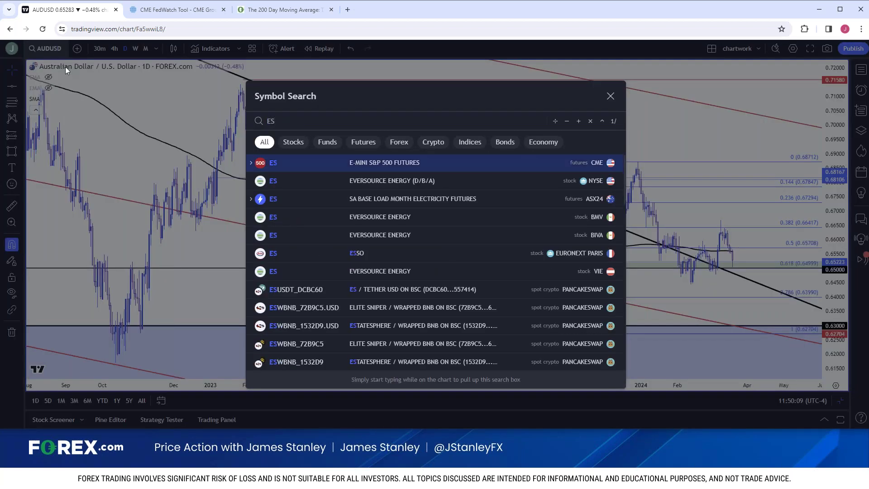
key(Return)
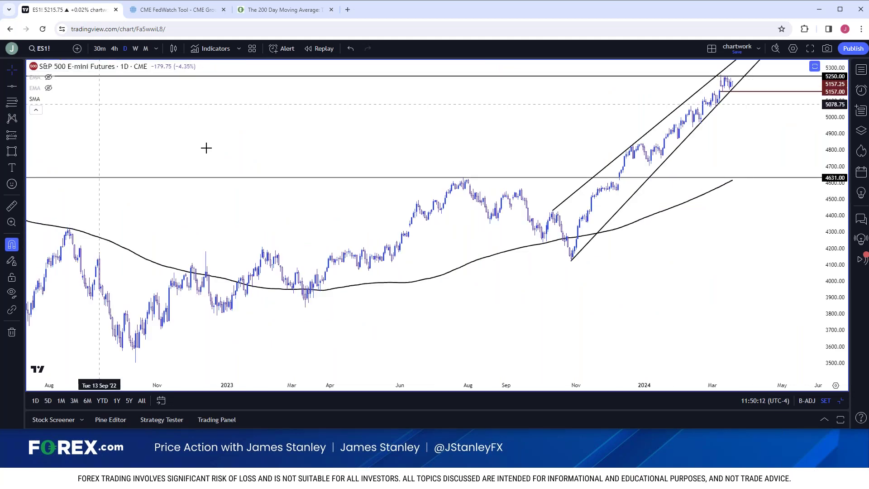
scroll(208, 146, up, 3)
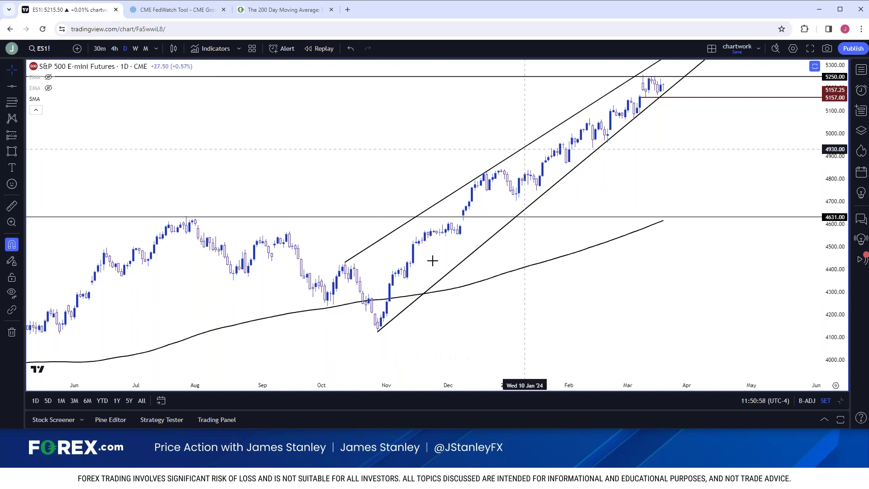
Compare S&P 500 futures on the weekly and daily charts against the rising wedge, SMA and 5250 line.
click(135, 48)
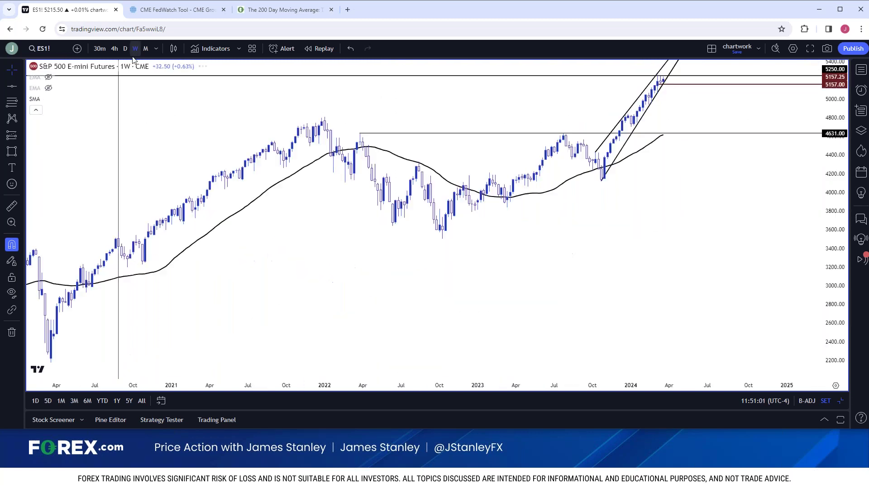
scroll(180, 104, down, 1)
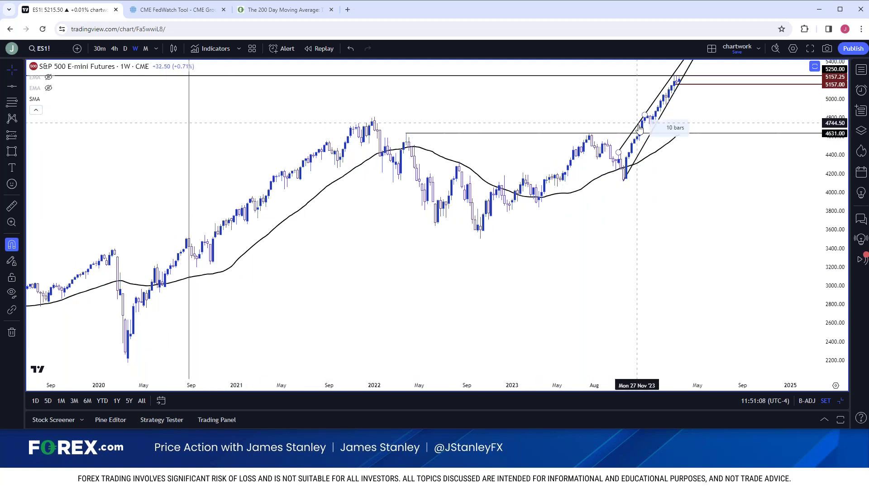
click(674, 89)
click(673, 89)
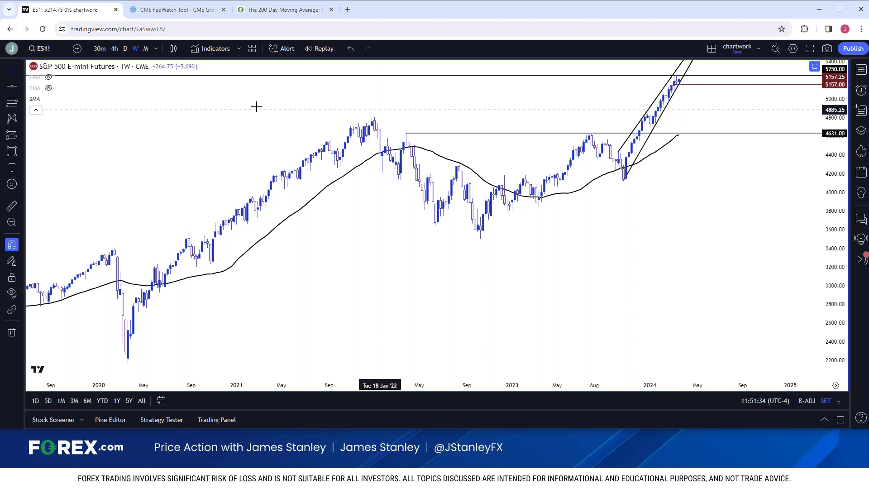
click(125, 49)
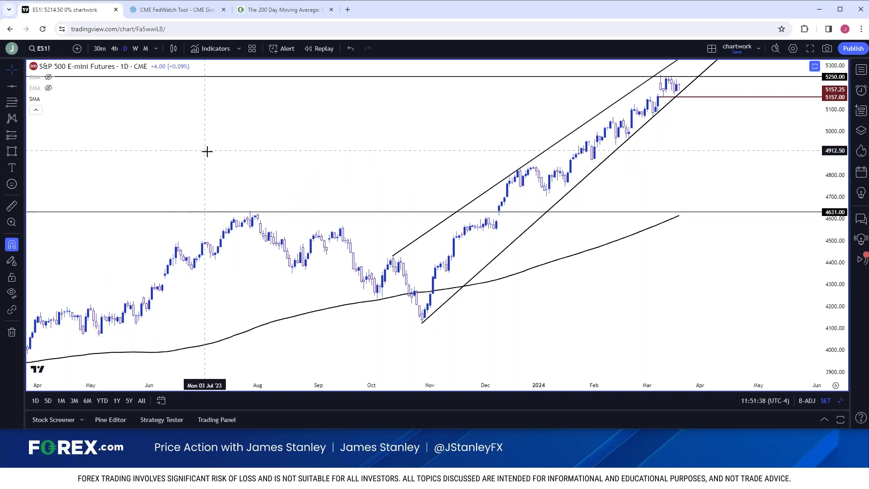
scroll(247, 169, up, 3)
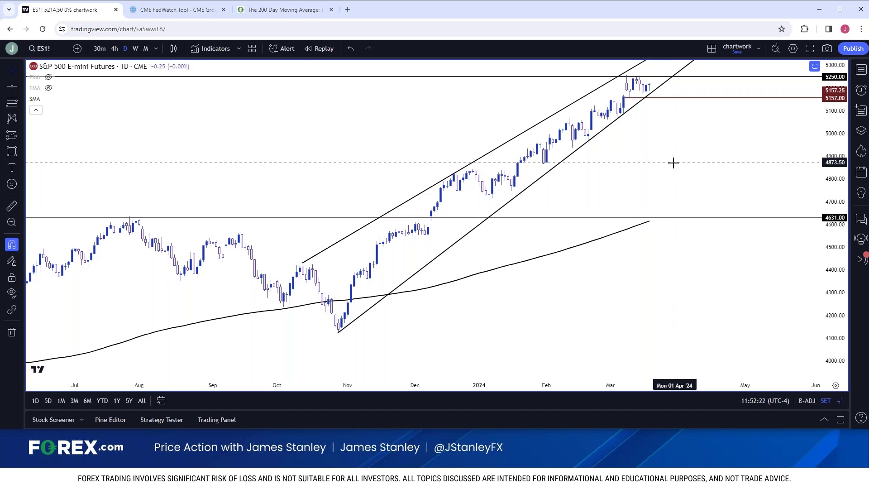
Place a parallel copy of the wedge's lower trendline at the October high to compare with the upper trendline, and delete the copy.
click(454, 172)
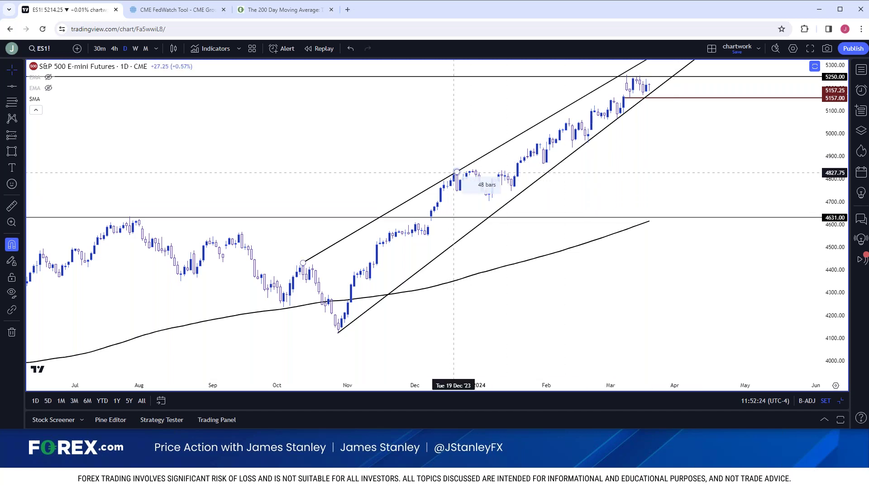
click(363, 320)
click(517, 202)
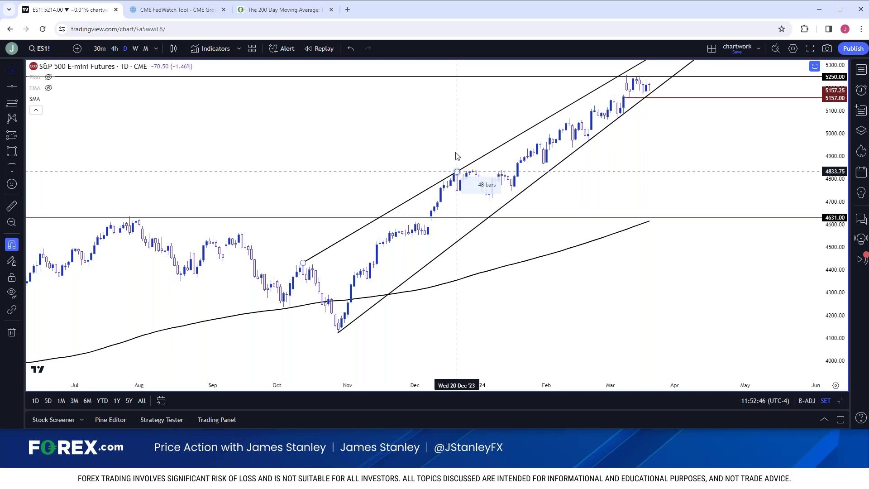
click(480, 229)
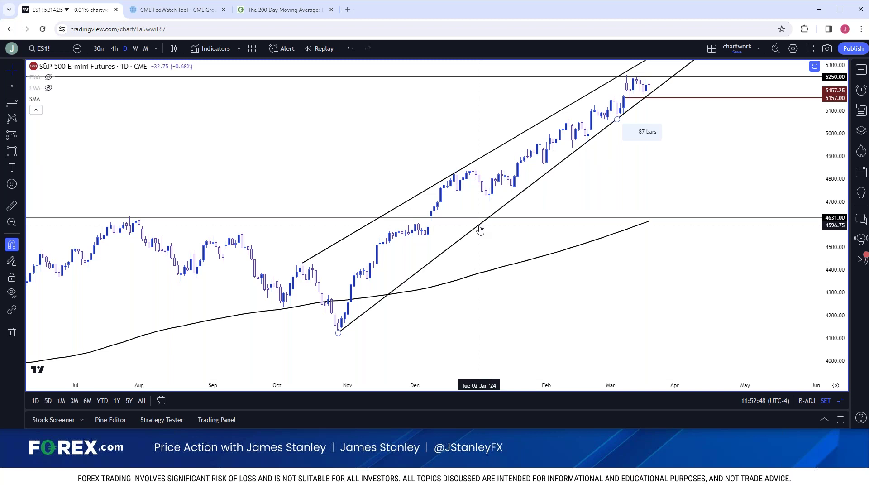
drag(480, 229, 440, 151)
click(392, 157)
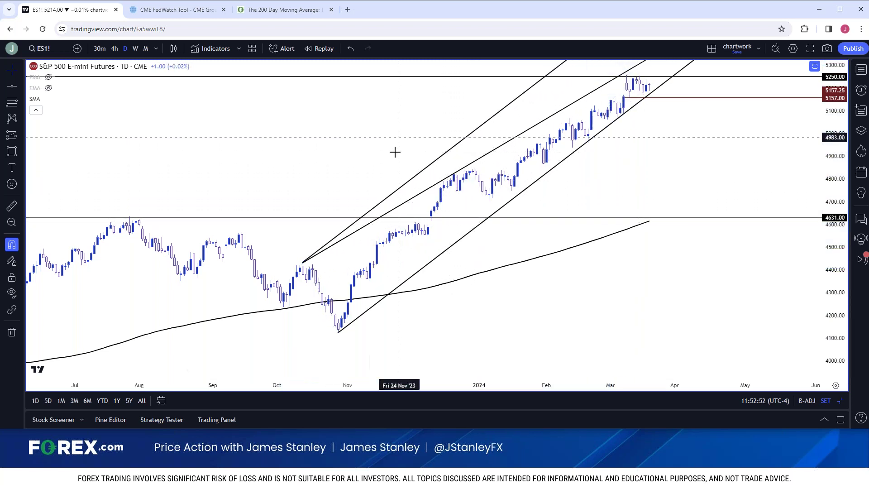
scroll(391, 157, down, 2)
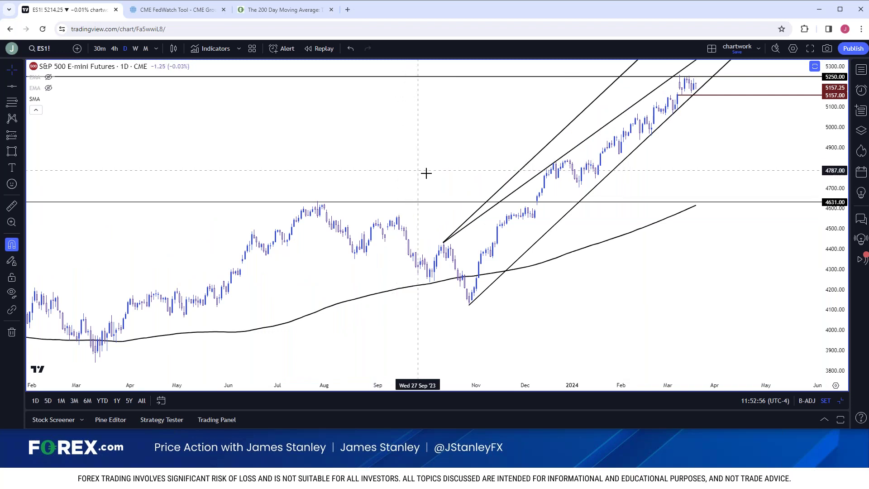
click(553, 169)
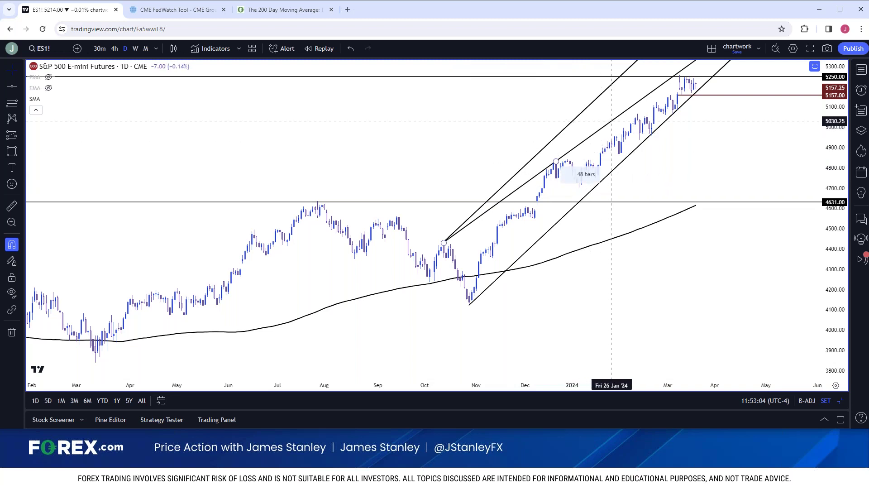
scroll(612, 120, up, 5)
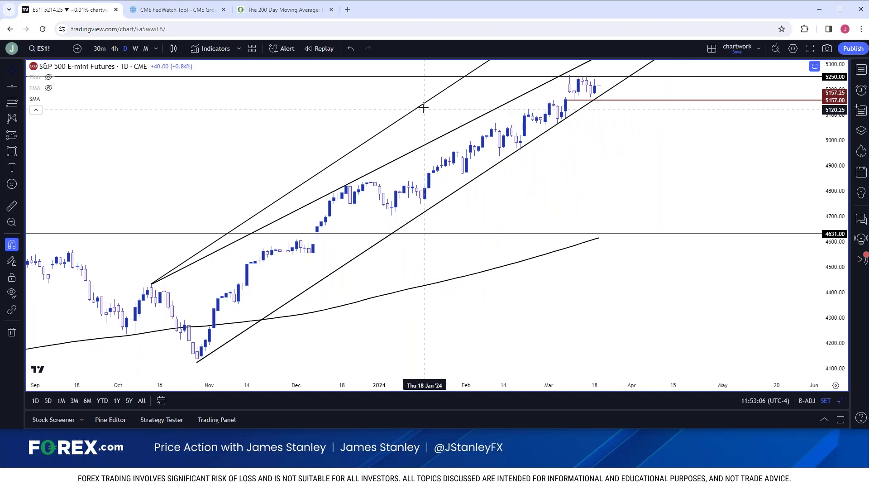
click(423, 108)
key(Delete)
Set the S&P 500 futures chart to the 4-hour timeframe and hide the SMA.
scroll(404, 170, up, 1)
scroll(404, 170, up, 3)
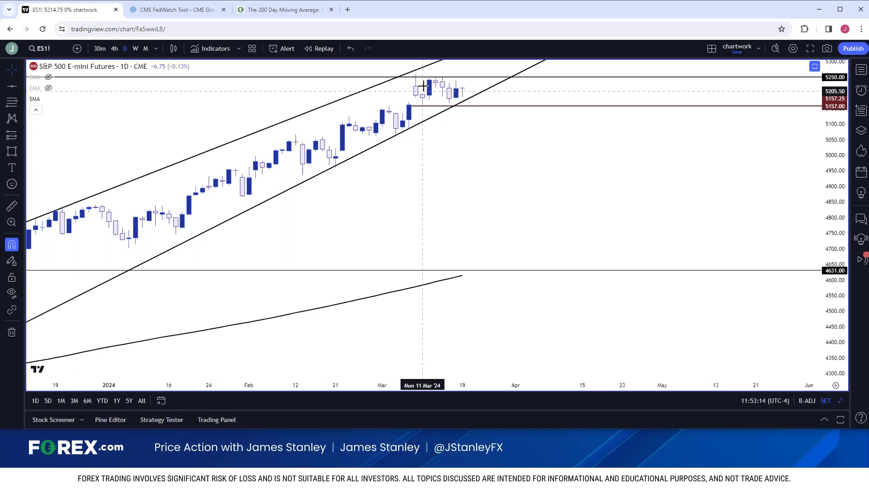
click(114, 49)
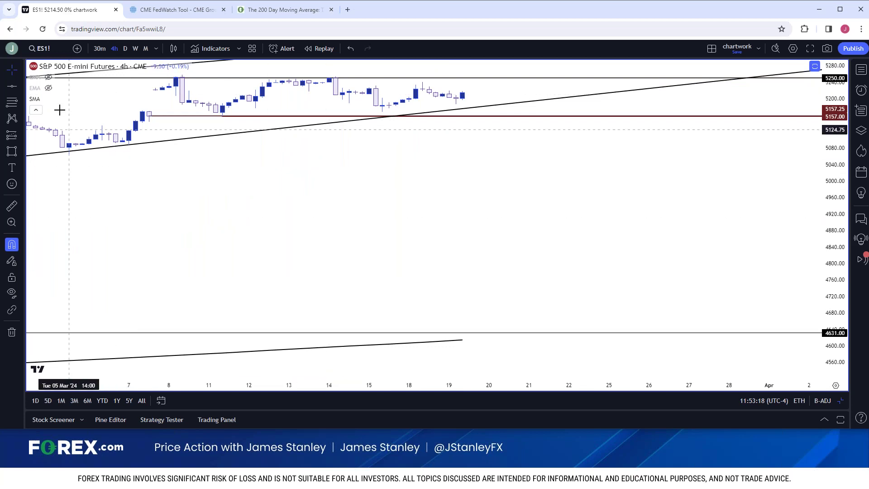
click(48, 99)
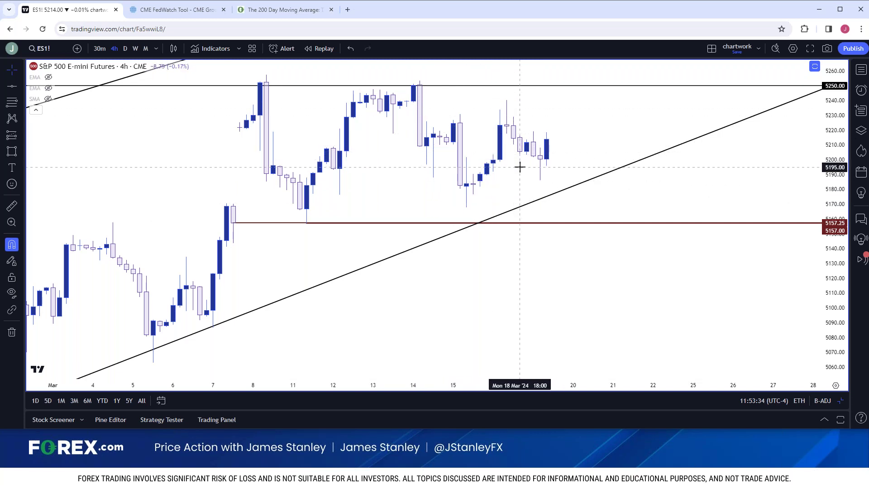
Compare S&P 500 futures on the daily and 4-hour charts around the 5250 line, red 5157 support lines and wedge trendlines.
click(125, 48)
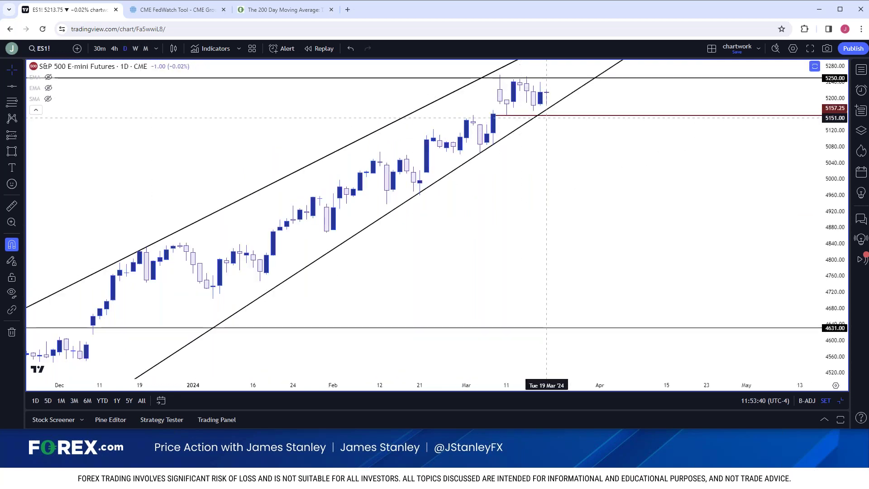
click(114, 48)
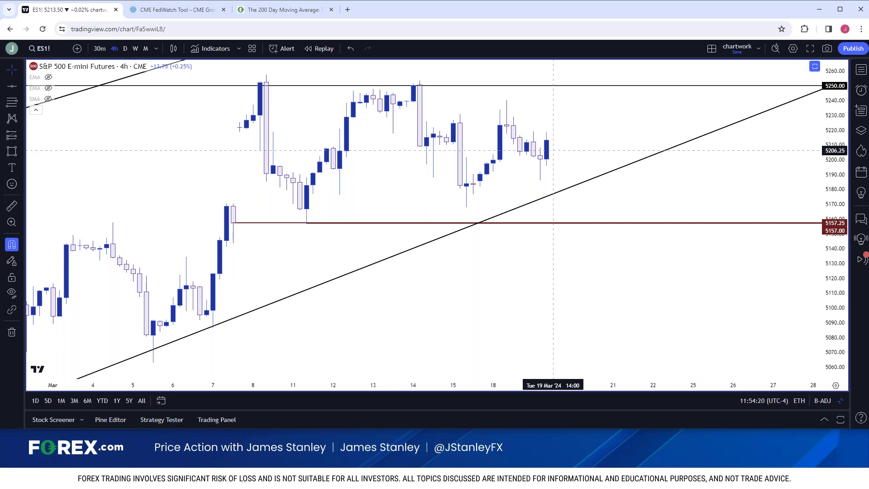
click(125, 49)
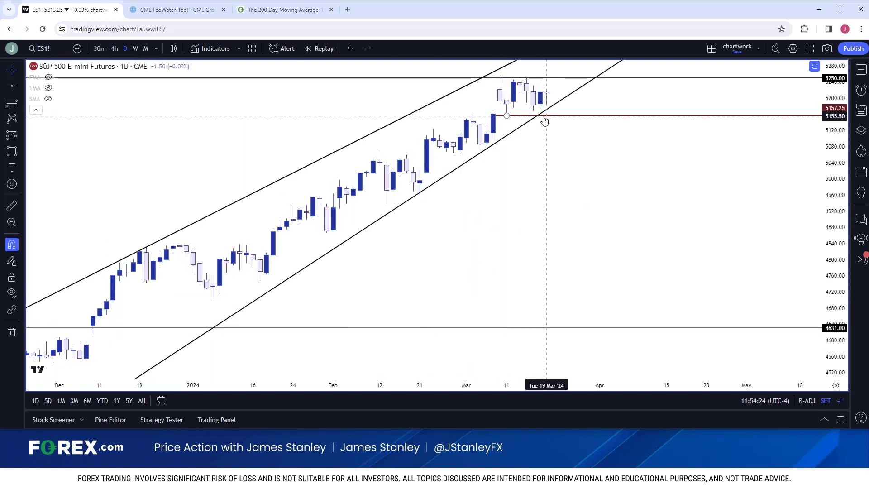
scroll(544, 120, down, 3)
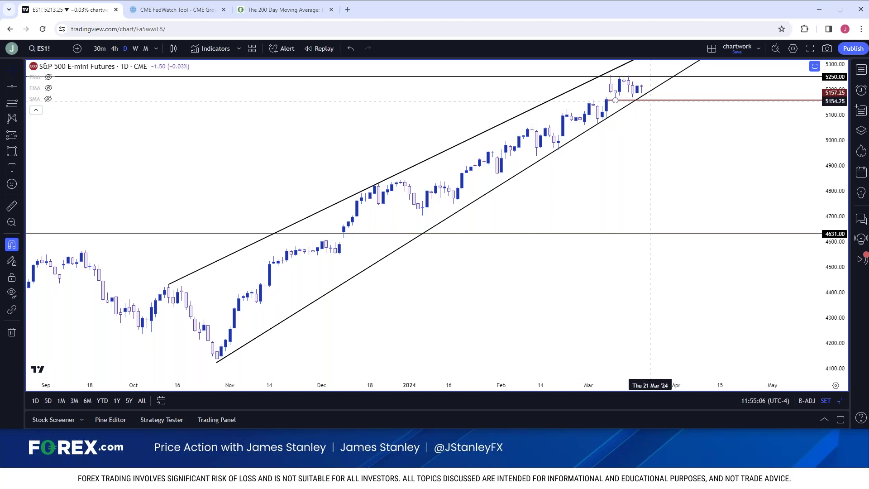
scroll(650, 100, down, 10)
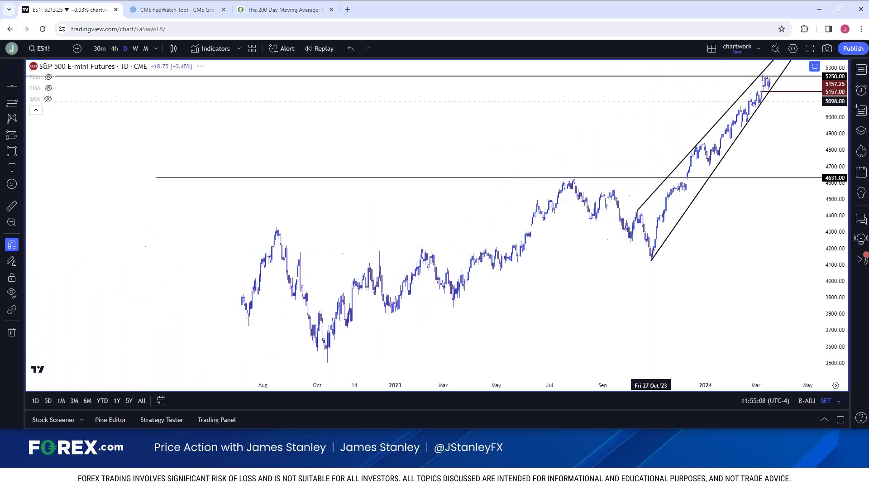
scroll(650, 100, down, 3)
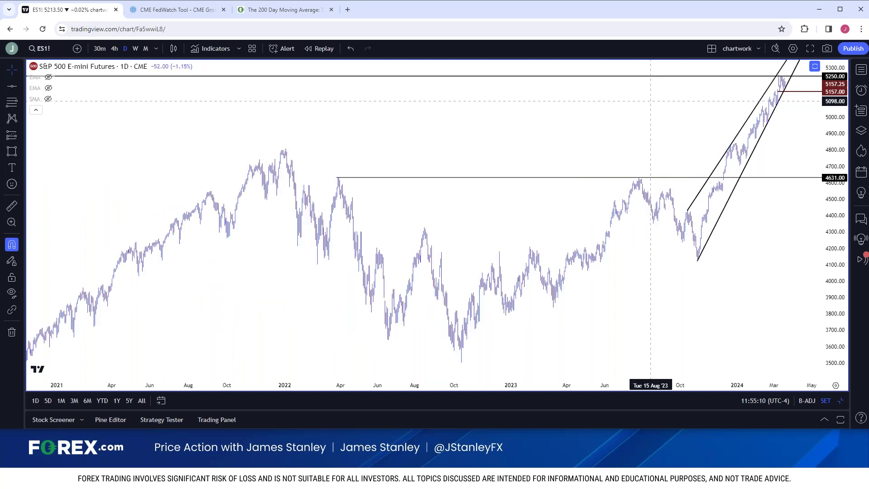
scroll(650, 101, up, 8)
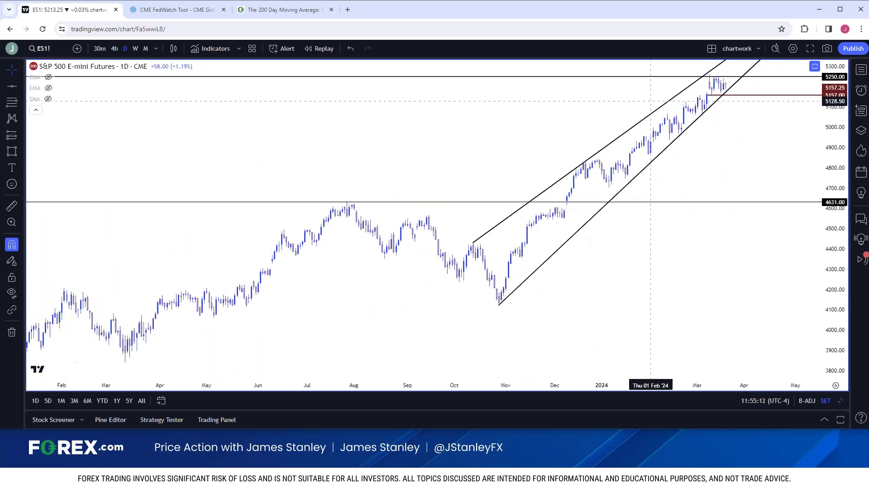
scroll(633, 99, up, 4)
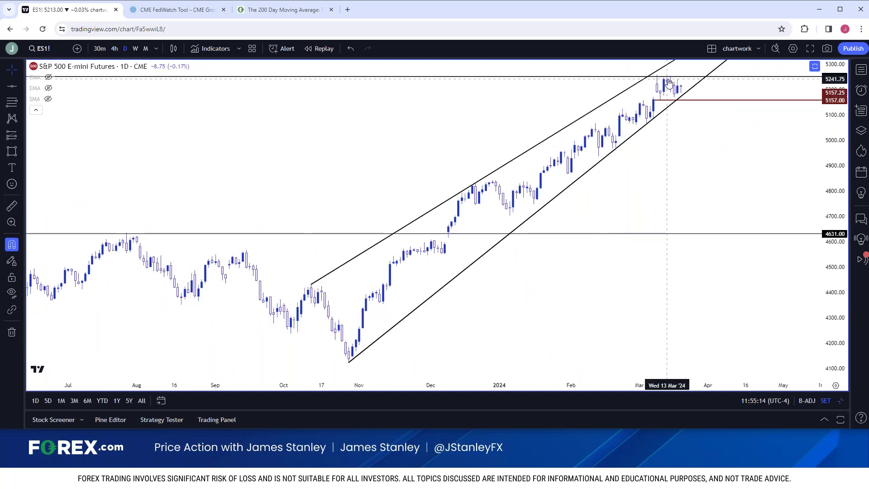
click(114, 48)
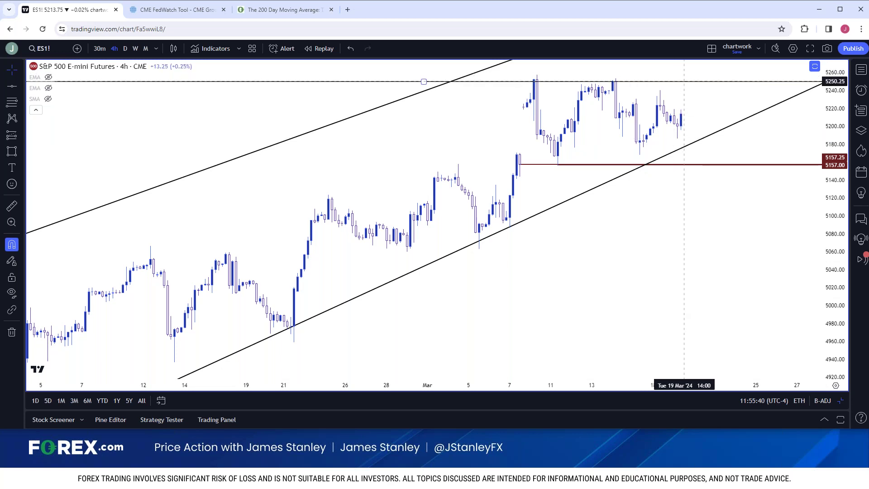
Load the NASDAQ 100 E-mini futures (NQ1!) and set the chart to the weekly timeframe.
scroll(683, 81, down, 5)
scroll(634, 117, down, 6)
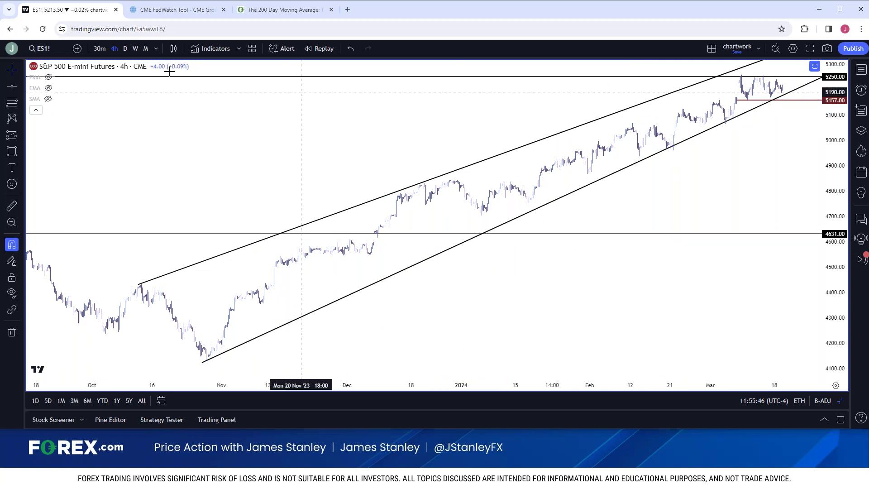
click(39, 50)
text(NQ1!)
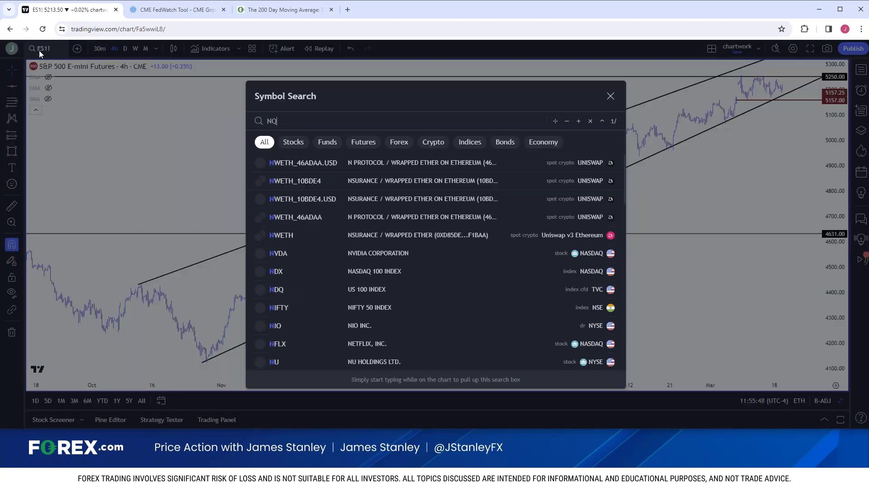
key(Down)
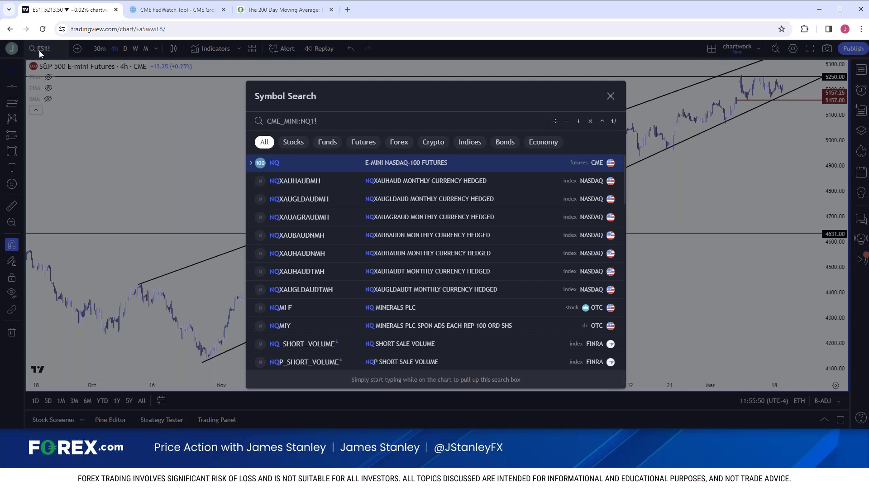
key(Return)
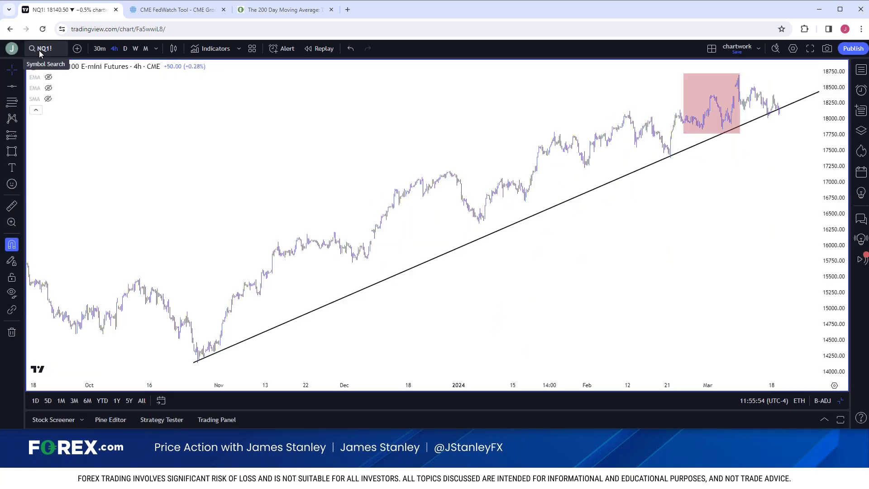
click(125, 49)
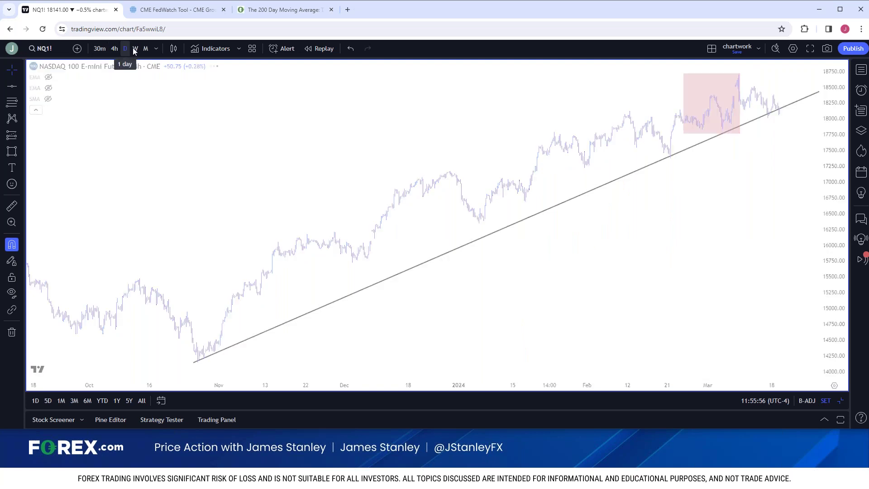
click(134, 49)
click(134, 49)
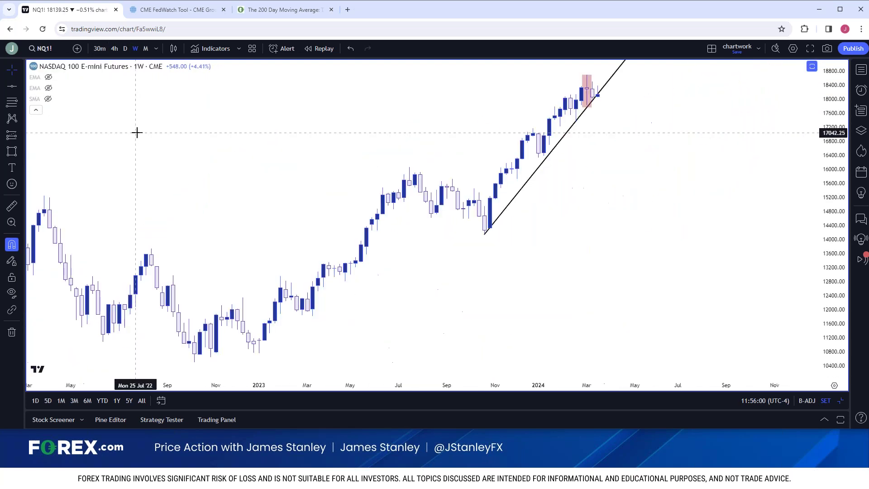
scroll(232, 198, down, 1)
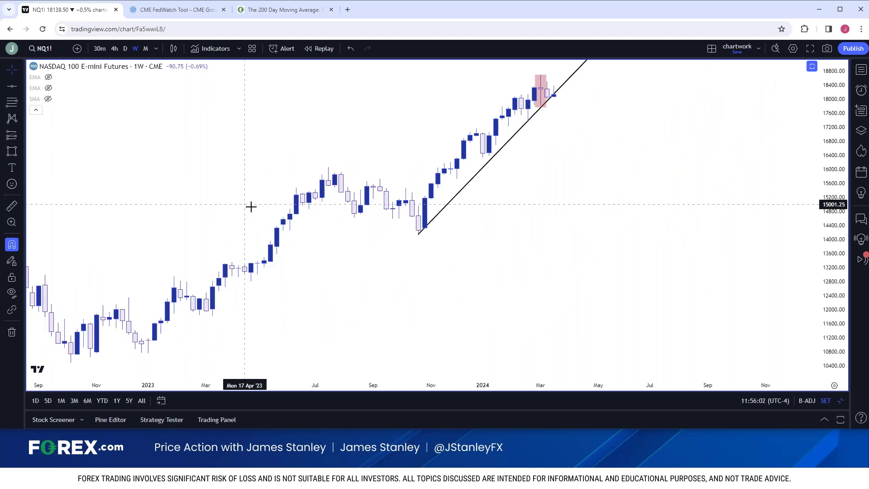
Return to the four-chart layout and maximize the weekly NQ1! chart that has the SMA and rising wedge.
click(838, 400)
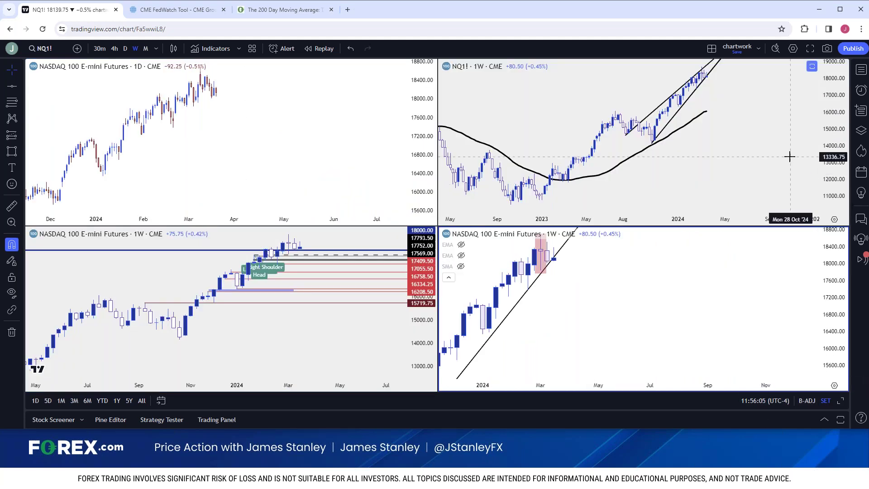
click(839, 399)
scroll(607, 342, up, 2)
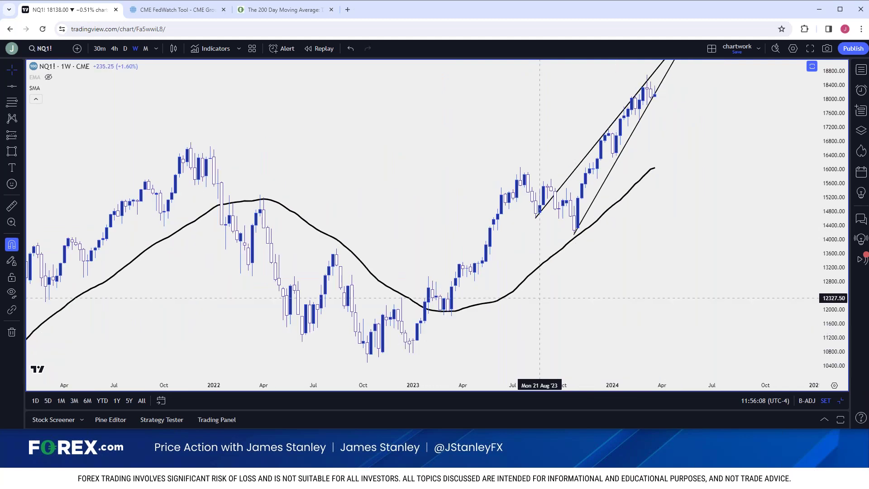
scroll(406, 226, up, 1)
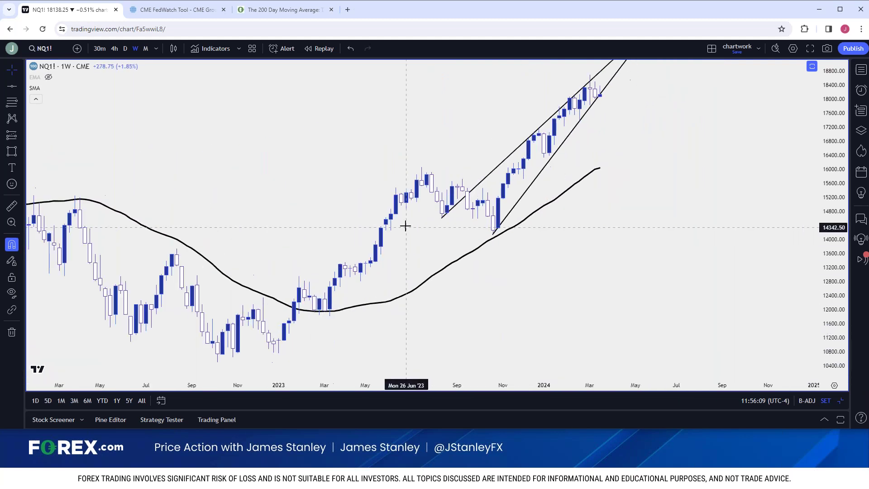
Compare NASDAQ 100 futures on the daily and weekly charts against the rising wedge trendlines and SMA.
click(124, 48)
scroll(244, 134, down, 2)
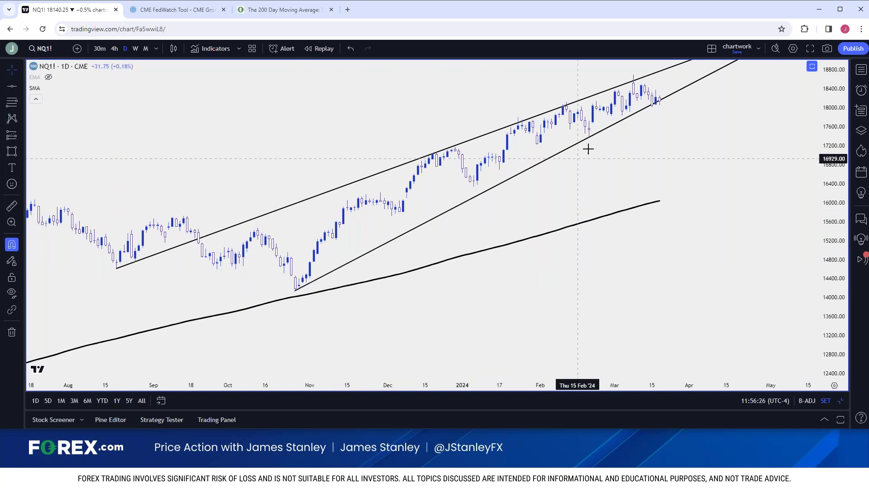
click(635, 84)
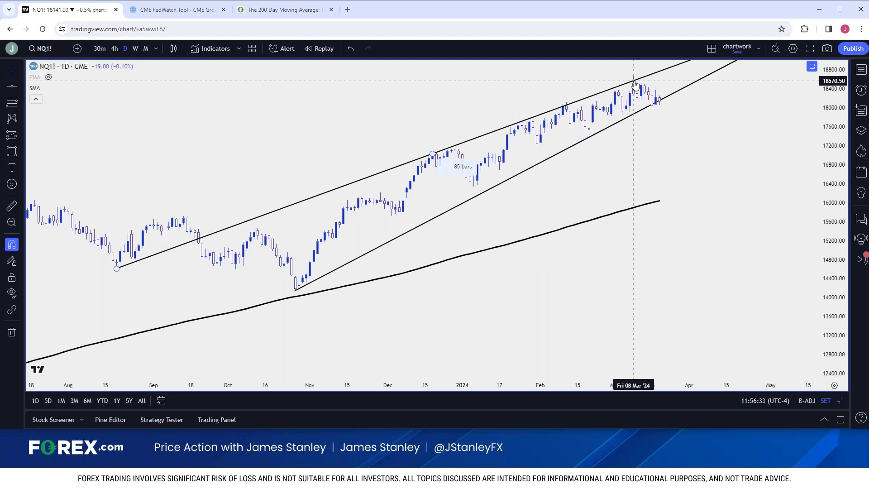
click(135, 49)
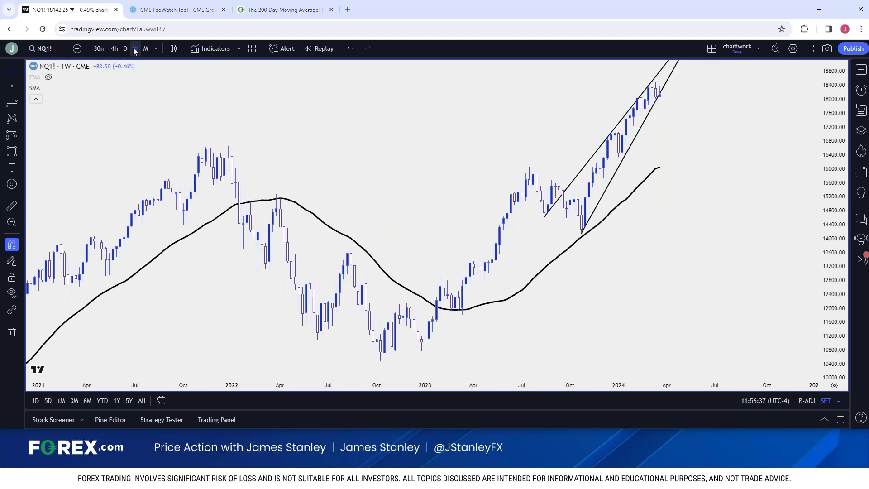
scroll(258, 150, up, 3)
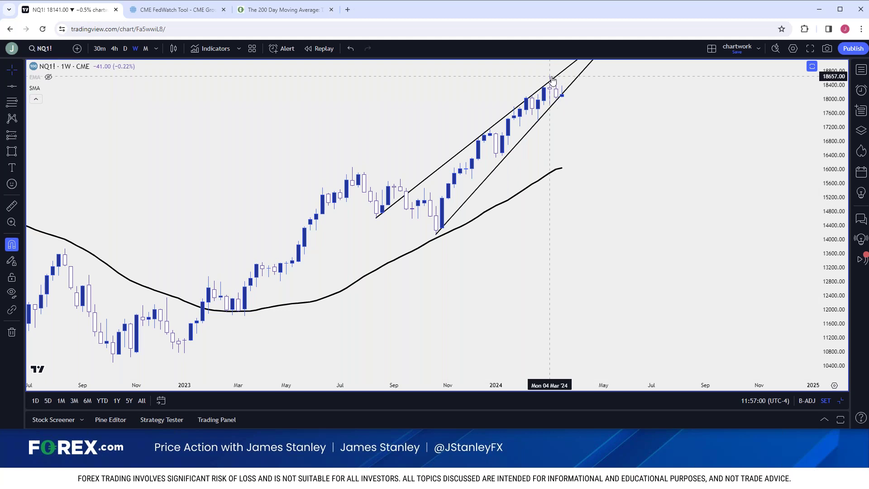
Set the NASDAQ 100 futures chart to daily and add a horizontal line at price 18000.00.
click(125, 49)
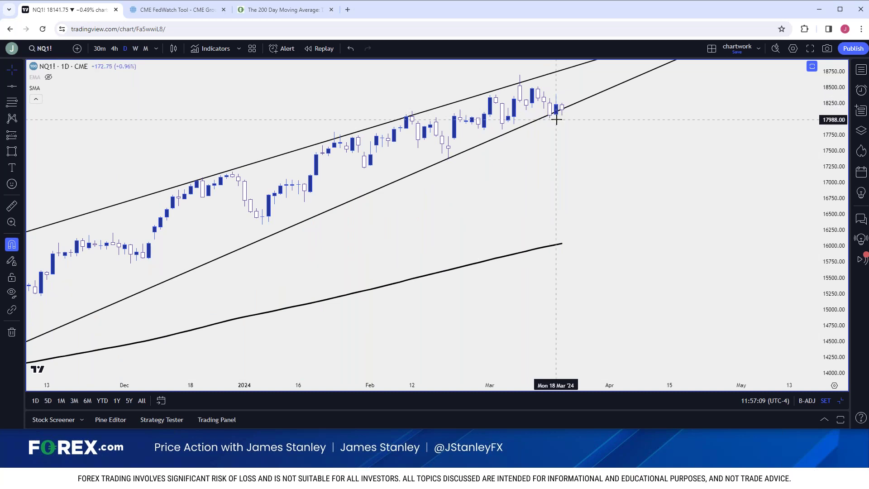
click(21, 86)
click(58, 184)
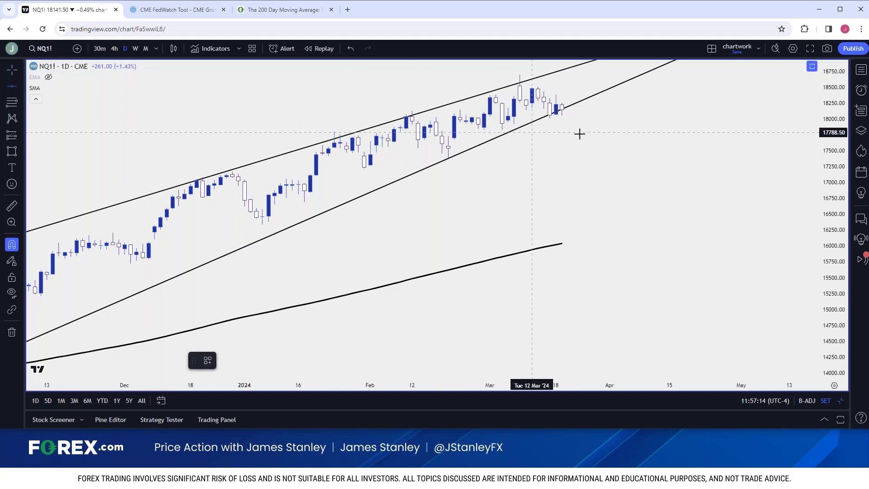
click(611, 120)
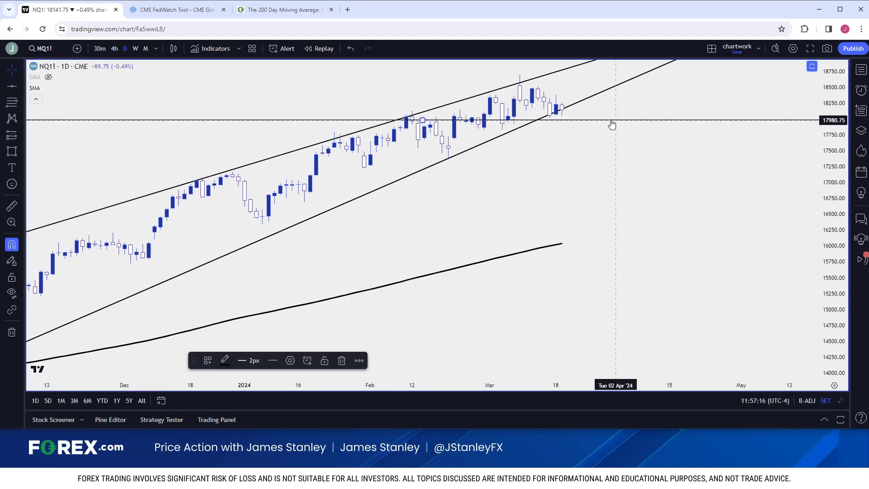
double_click(594, 120)
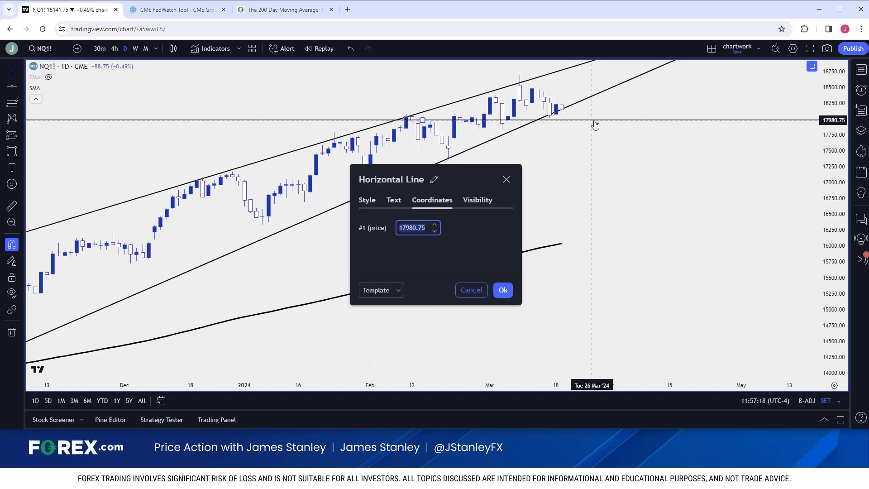
text(18000.00)
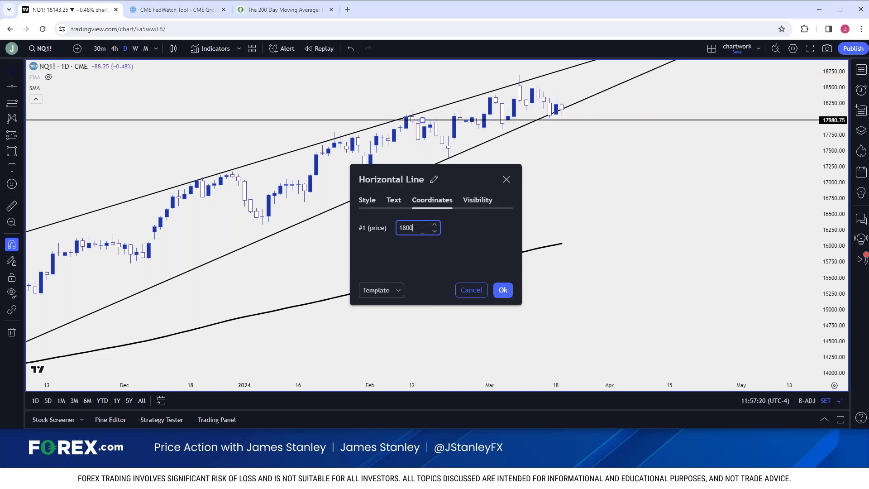
click(495, 290)
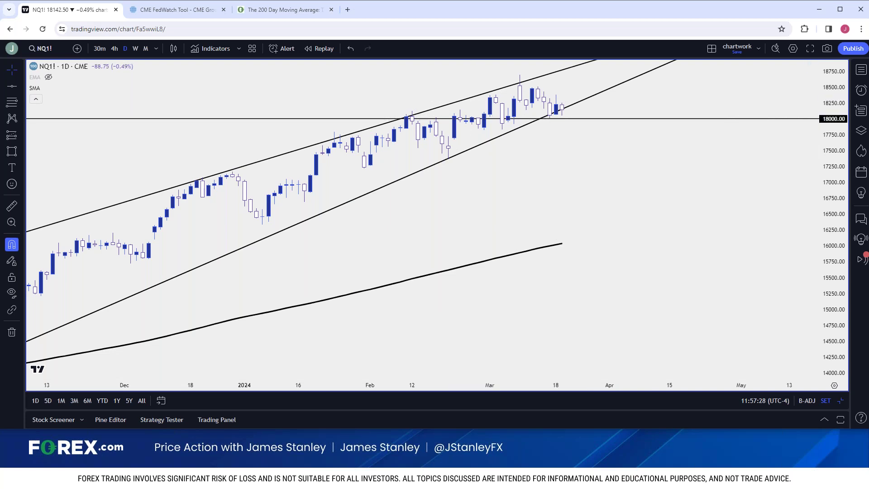
Load the Dow futures symbol YM1! in the maximized chart.
click(45, 51)
text(Y)
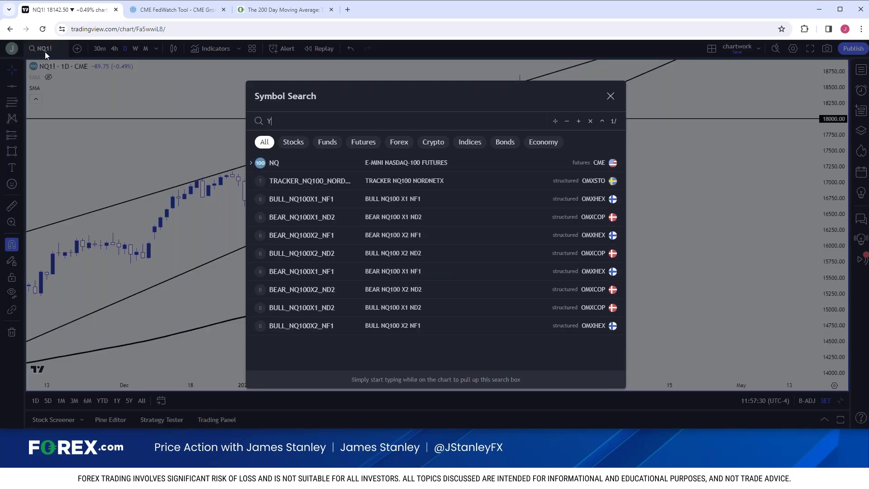
text(M1)
key(Return)
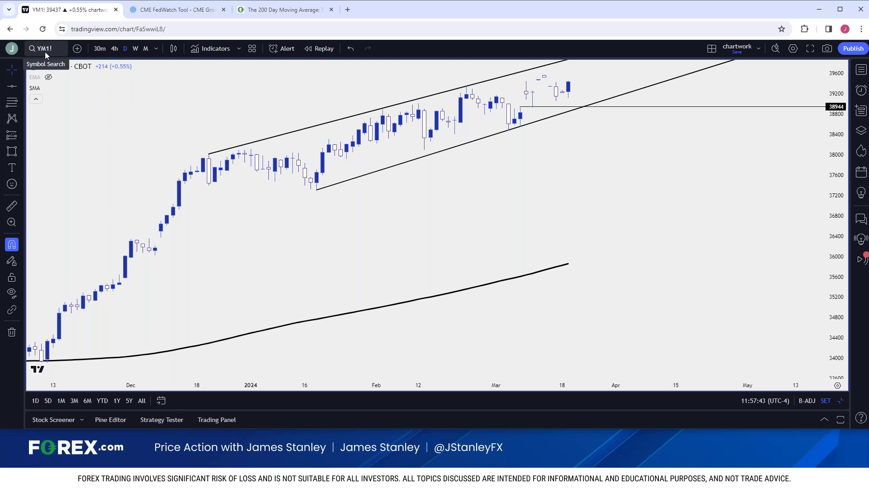
Compare Dow futures on the weekly and daily charts against the rising channel, SMA and 38944 line.
click(133, 51)
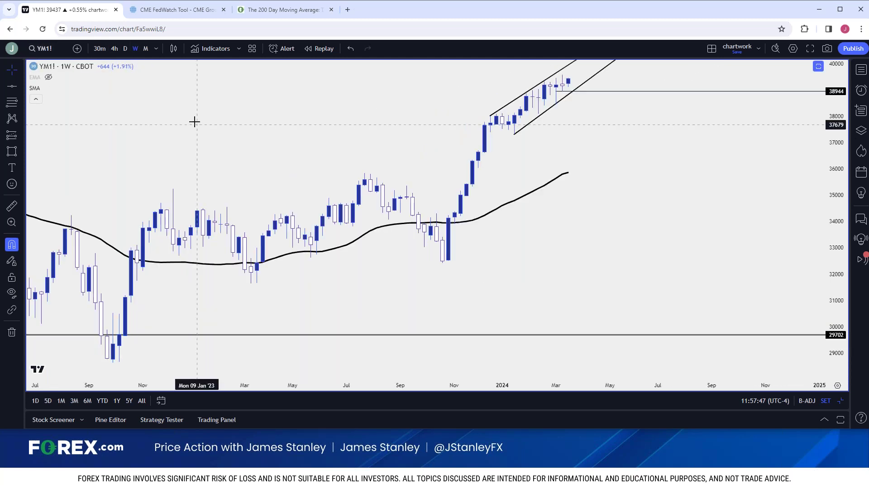
click(125, 49)
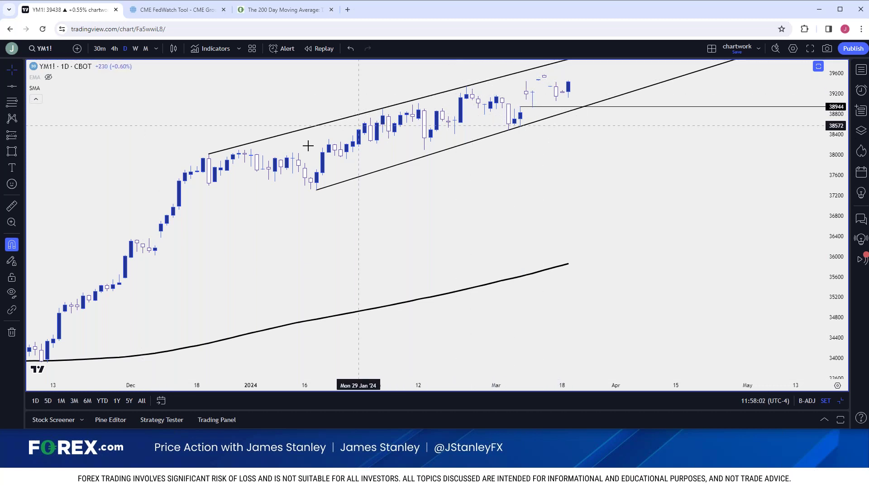
scroll(292, 146, up, 3)
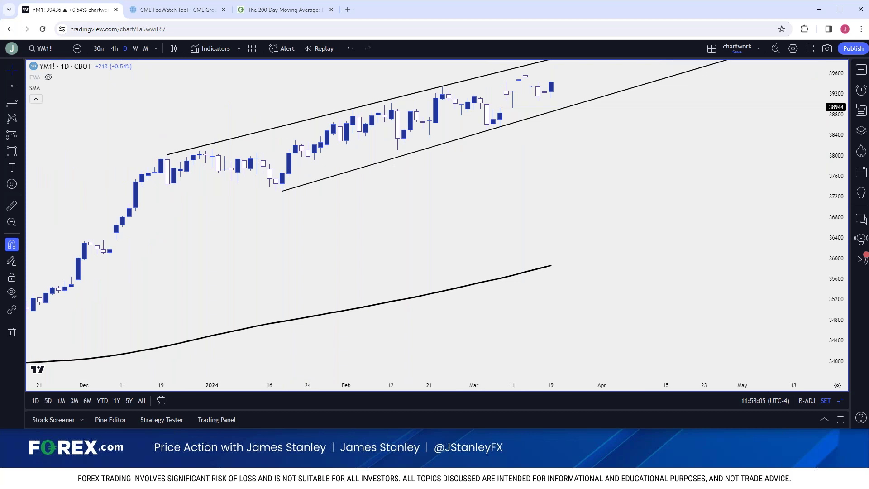
scroll(202, 190, down, 1)
scroll(202, 189, up, 3)
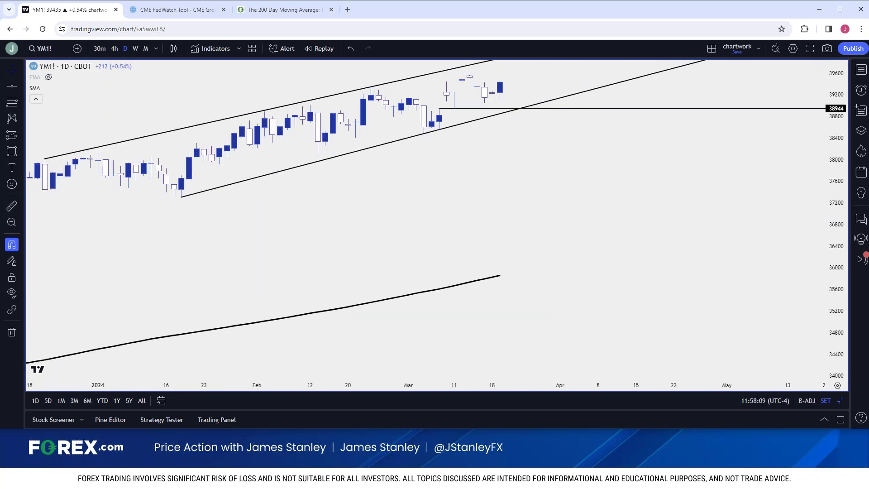
Load silver (XAGUSD) and set the chart to the weekly timeframe, showing price history back to 2019.
click(41, 54)
text(xagusd)
key(Down)
key(Return)
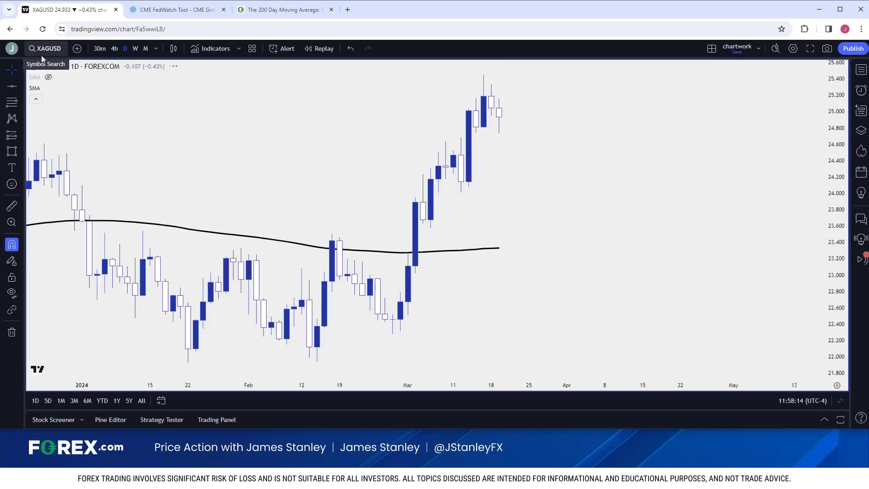
click(134, 49)
scroll(203, 122, down, 10)
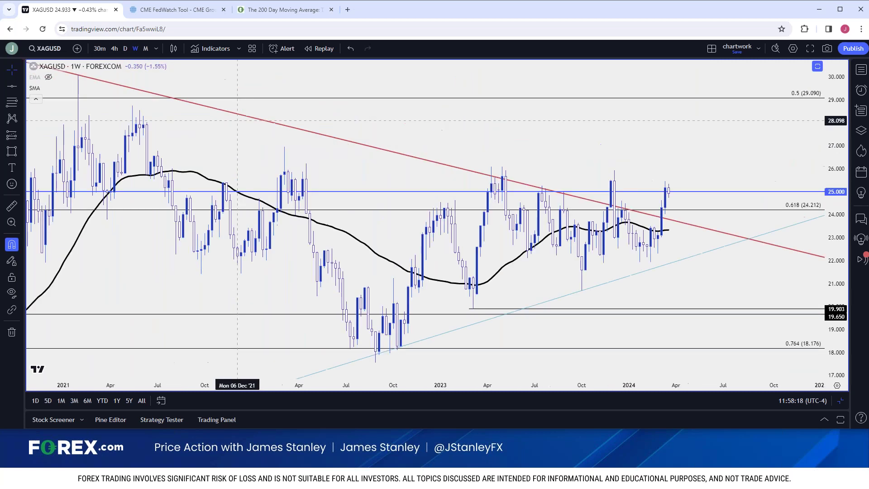
scroll(242, 121, down, 3)
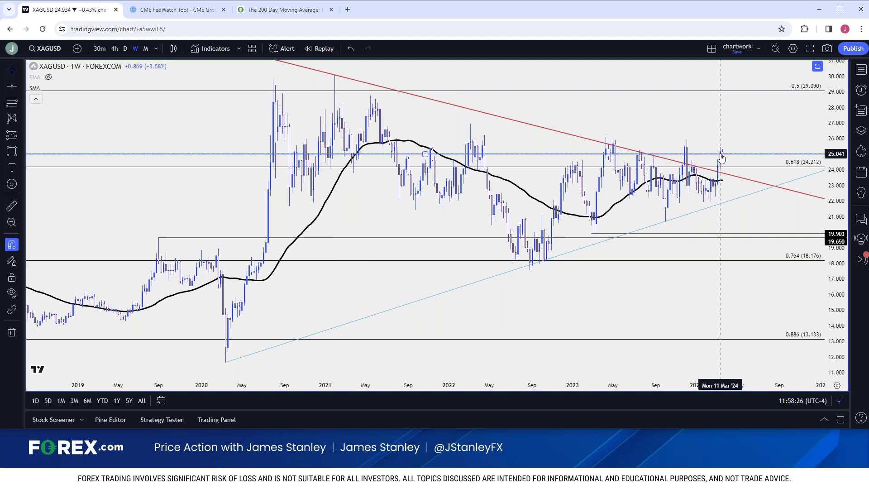
Compare XAGUSD on the daily and weekly charts against the 25.000 line, red and blue trendlines, SMA and Fibonacci levels.
click(125, 48)
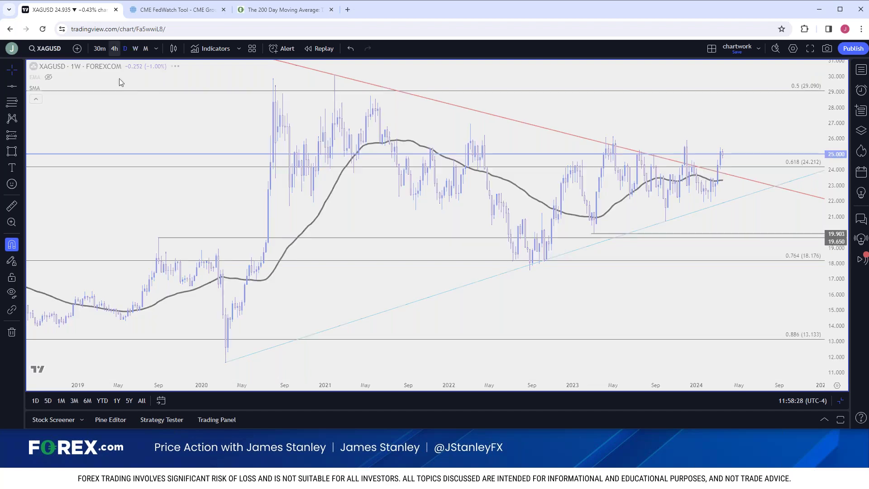
scroll(191, 113, up, 3)
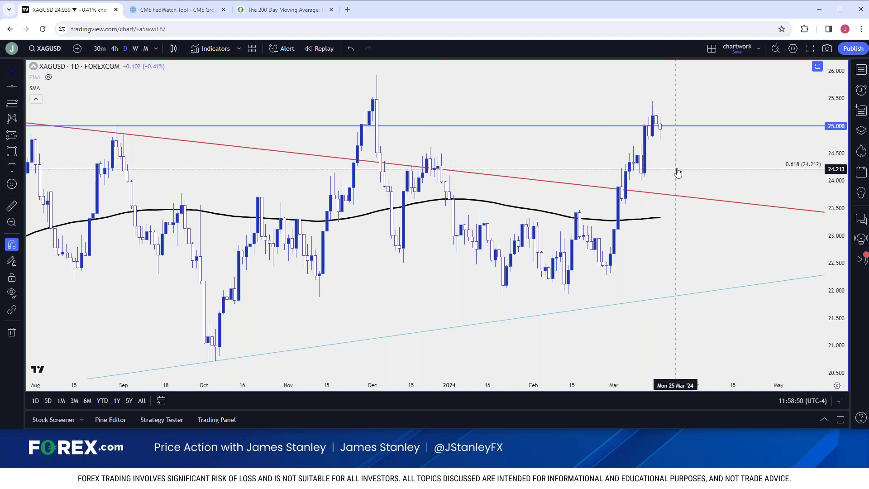
scroll(679, 168, down, 8)
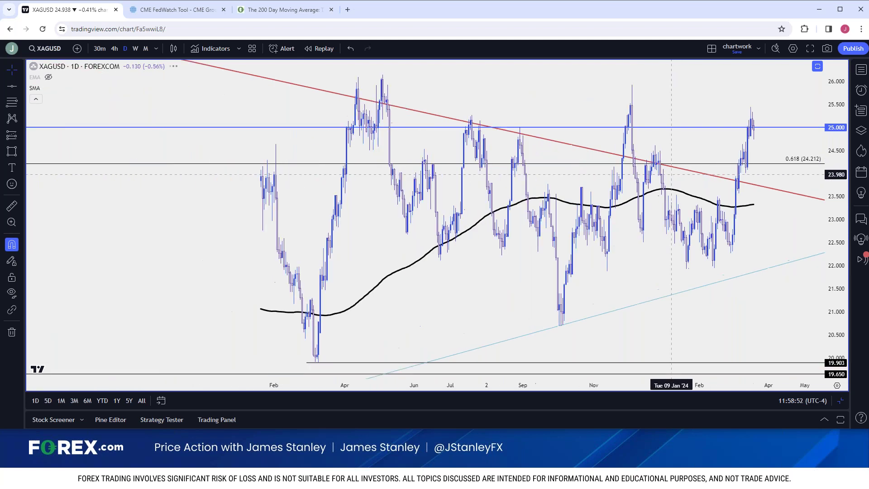
scroll(607, 177, down, 6)
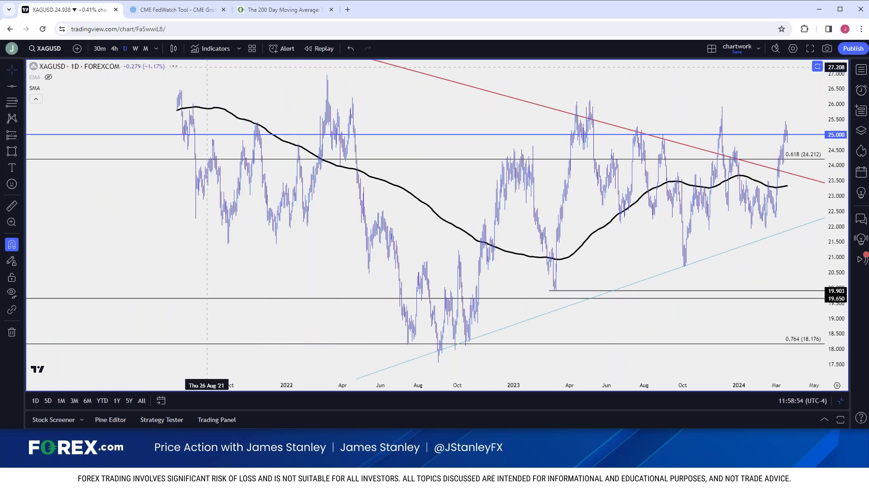
click(135, 48)
scroll(304, 148, up, 6)
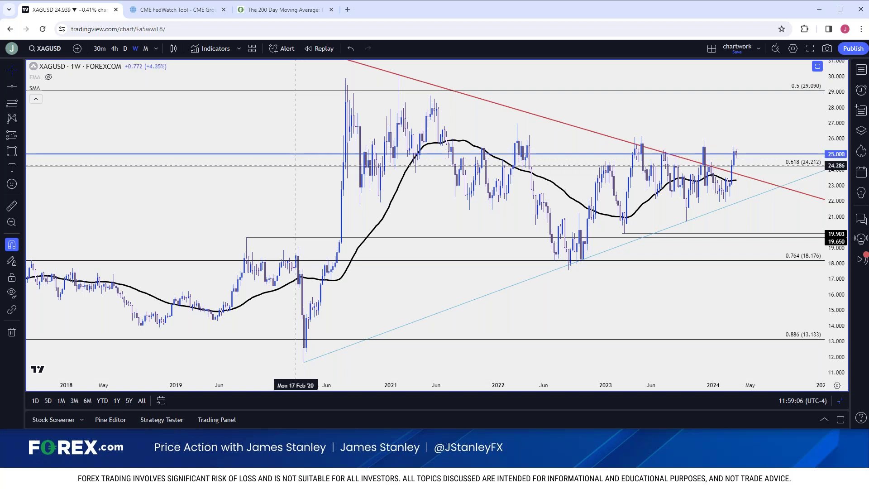
scroll(303, 150, down, 3)
click(125, 49)
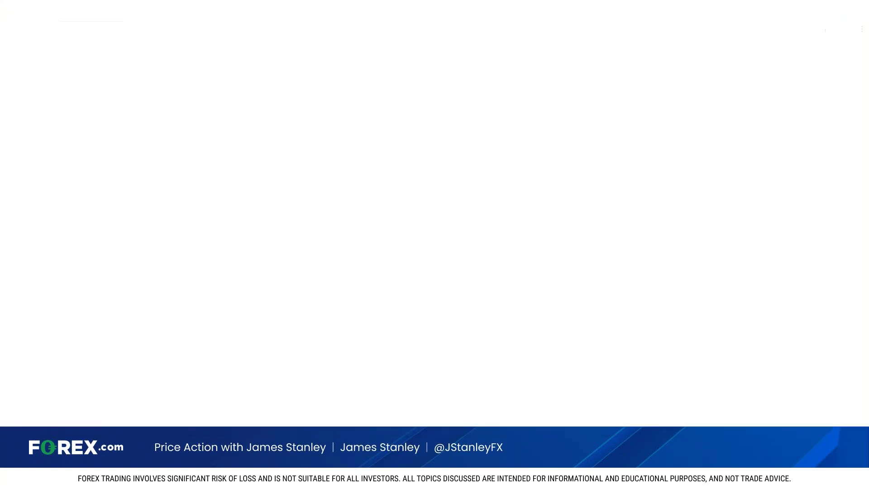